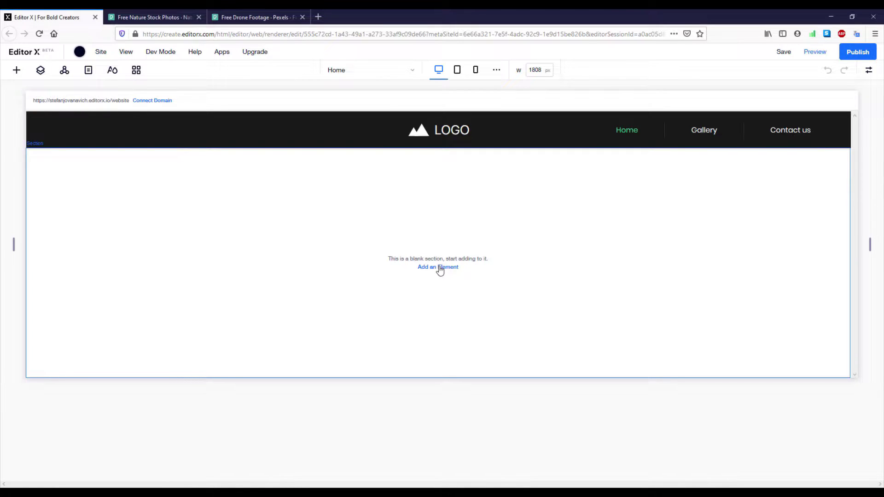
Step: Upload Drone_video.mp4 from the computer's Downloads folder to the site's media files
click(437, 268)
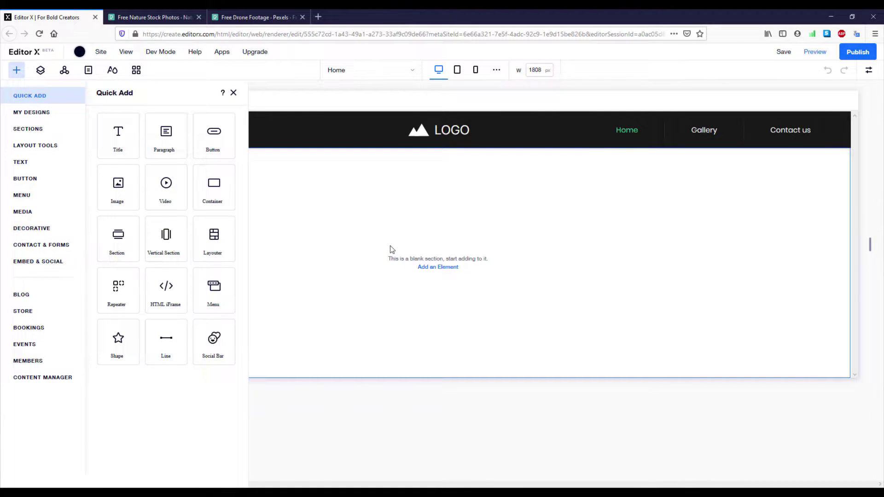
click(26, 210)
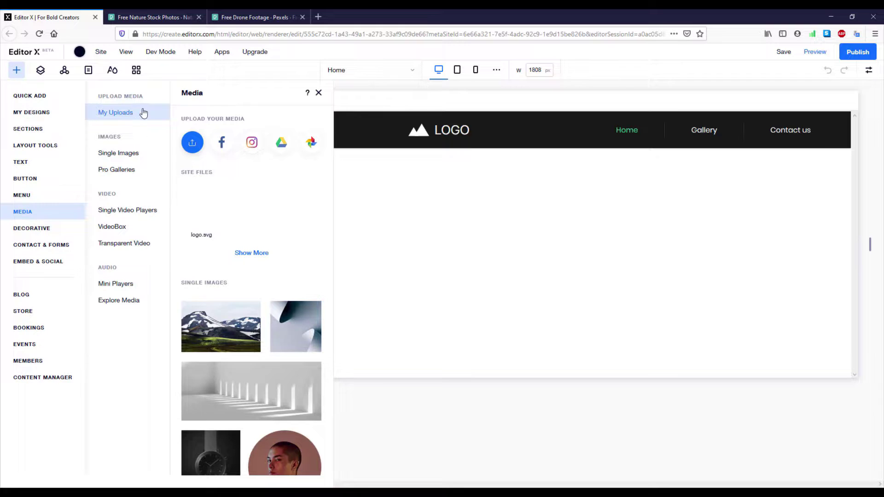
click(192, 143)
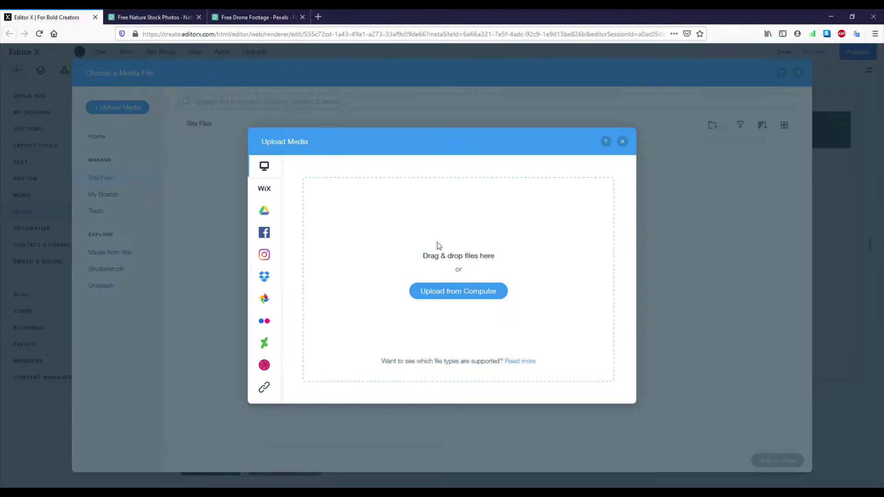
click(469, 299)
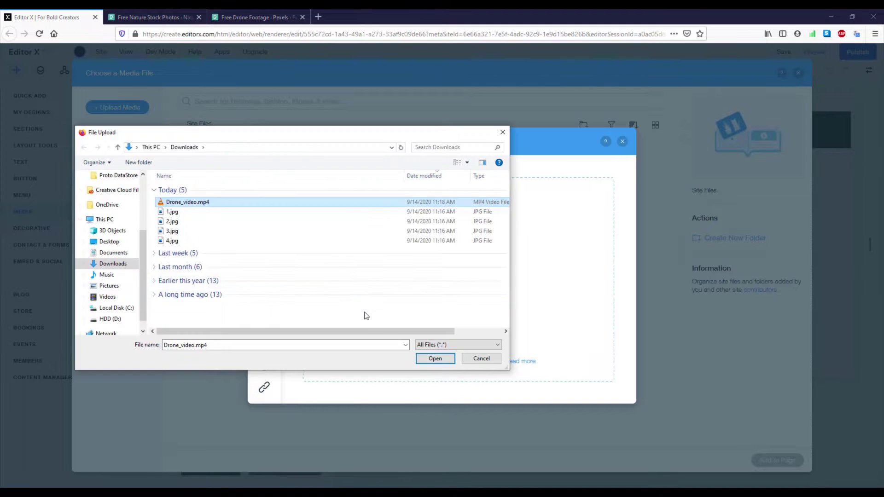
click(435, 358)
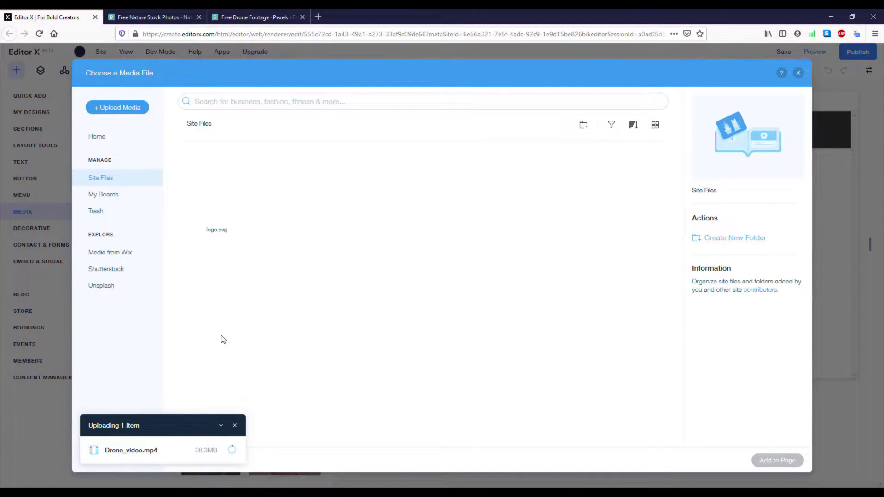
Step: Browse the stock media from Wix, including illustrations, plus Shutterstock, Unsplash and the drone footage on Pexels
click(120, 259)
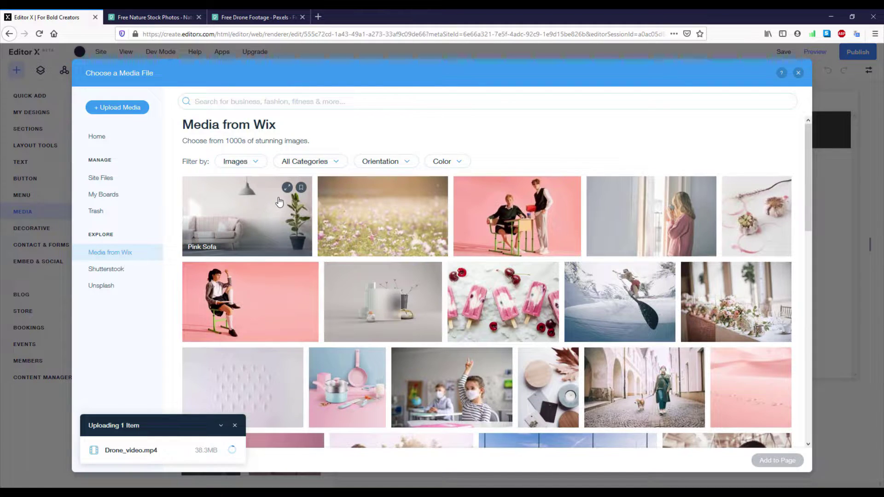
click(260, 164)
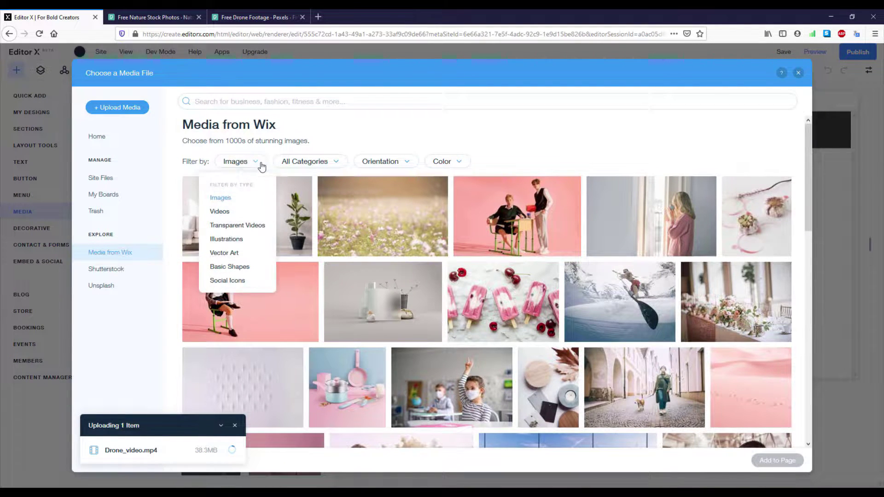
click(226, 239)
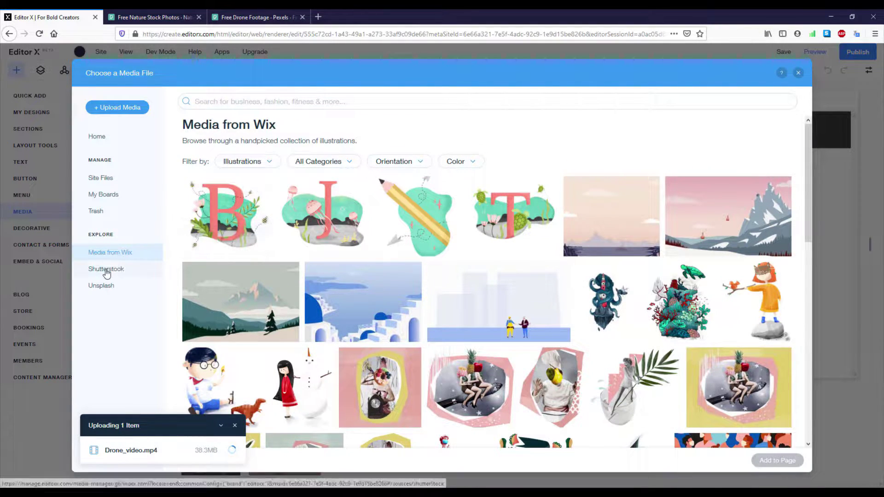
click(106, 272)
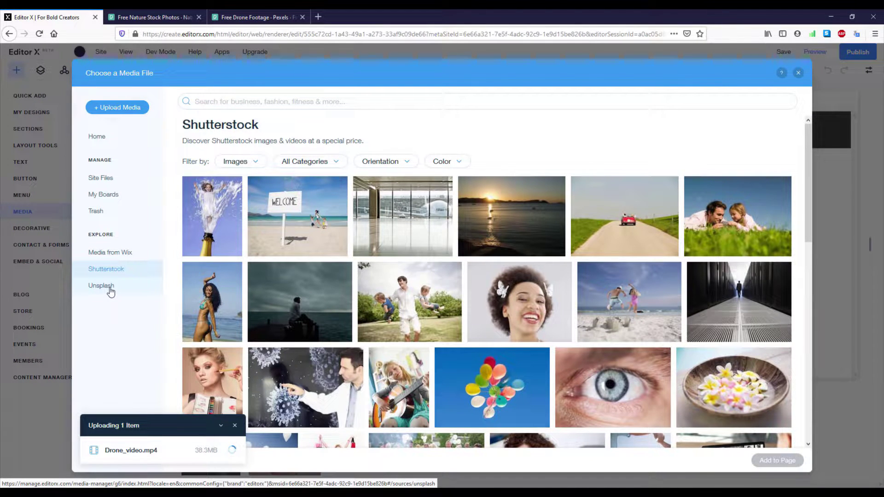
click(109, 287)
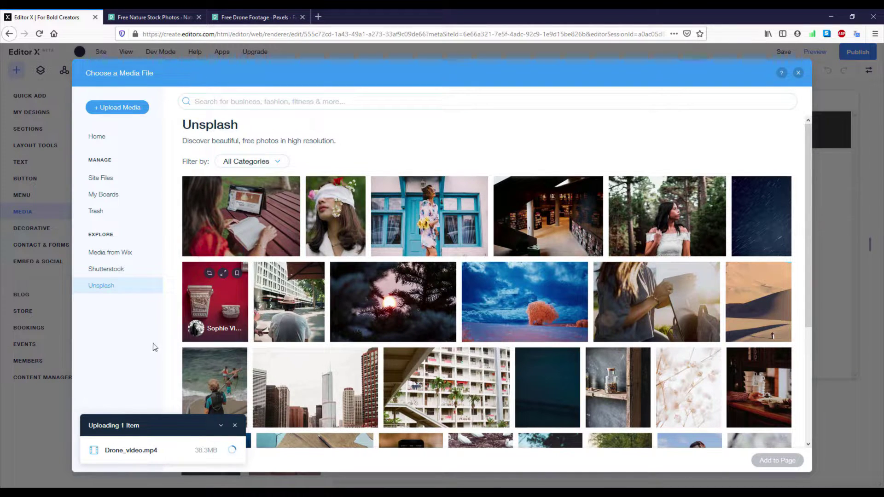
click(258, 18)
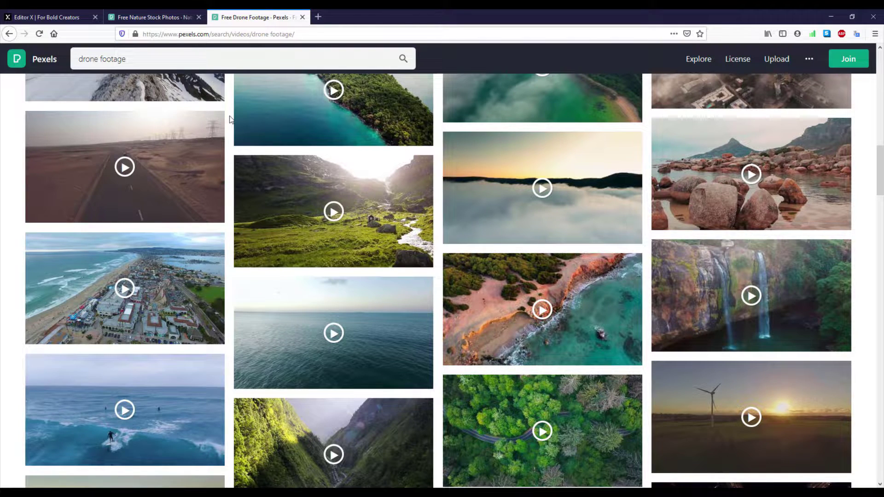
click(49, 18)
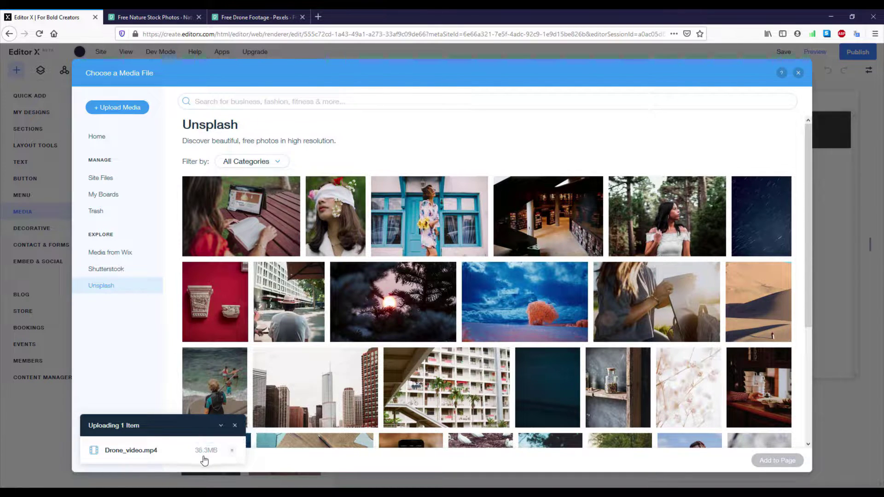
Step: Add Drone_video.mp4 from the site files to the page and stretch its video box to fill the blank section
click(116, 180)
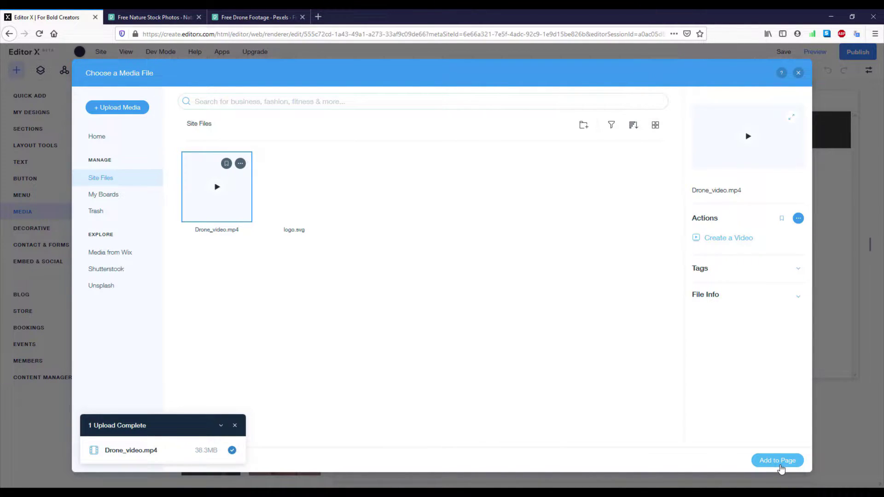
click(777, 460)
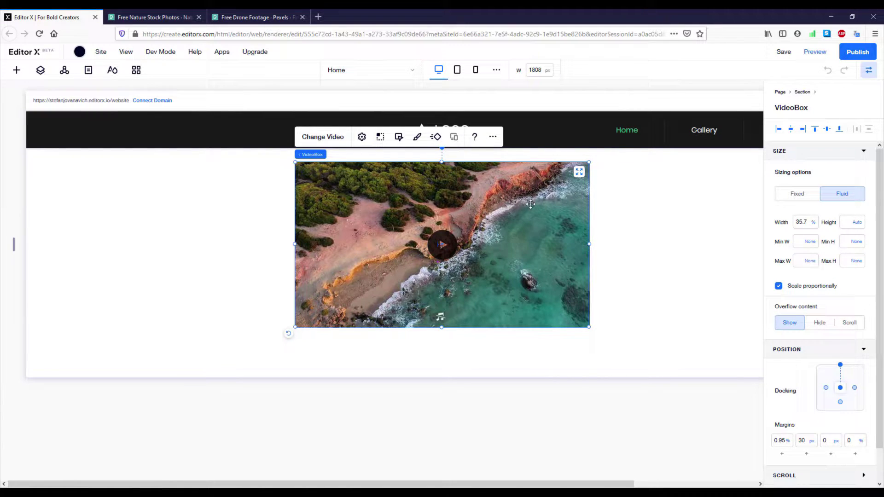
click(40, 70)
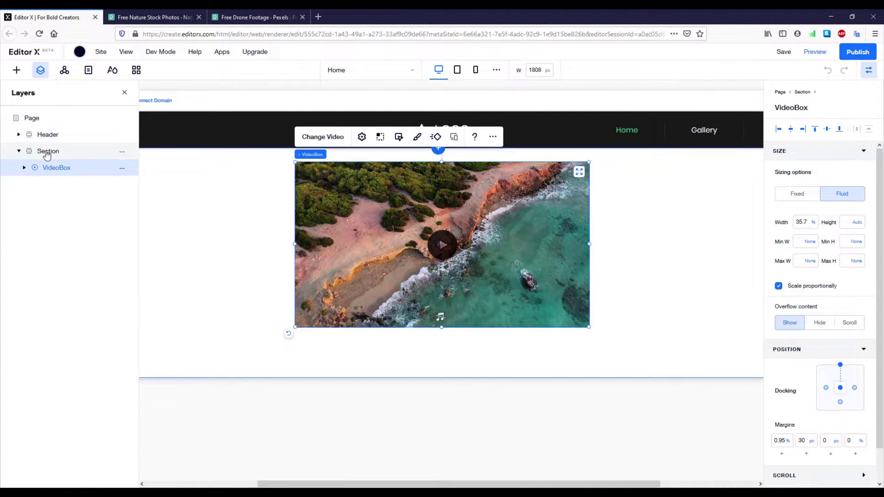
click(580, 174)
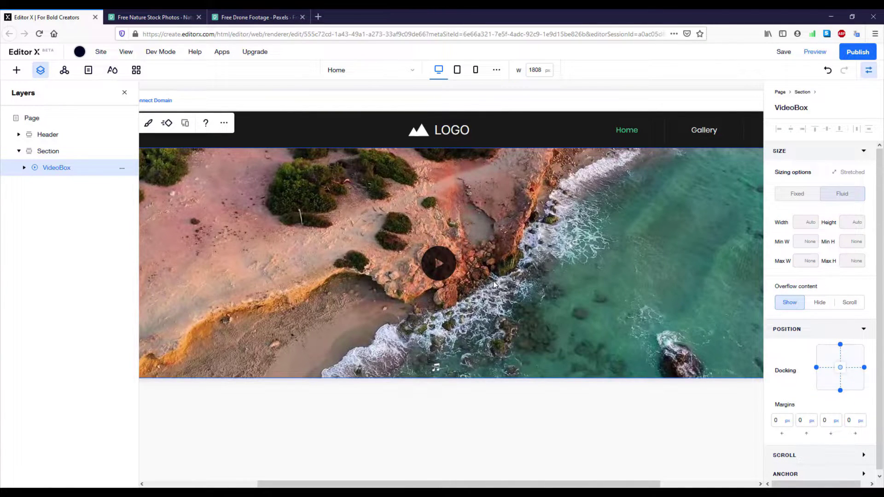
Step: Set the height, minimum height and maximum height of the section holding the video to 100 vh each
click(42, 154)
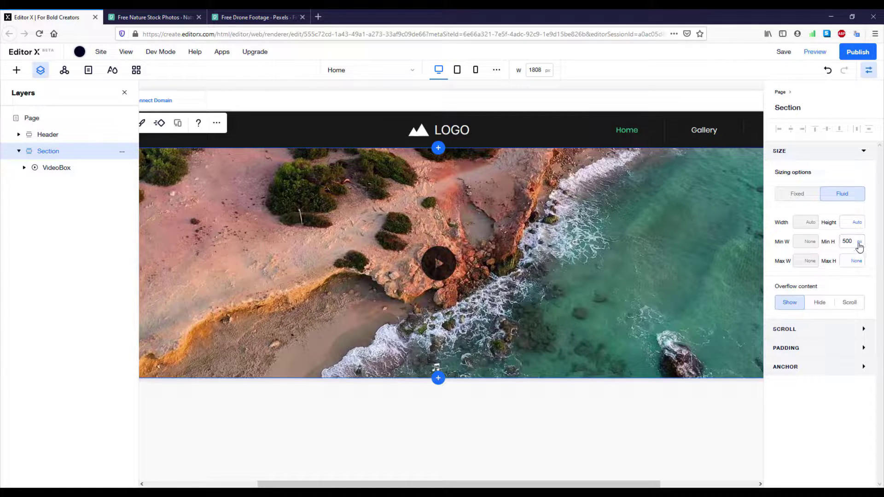
click(857, 223)
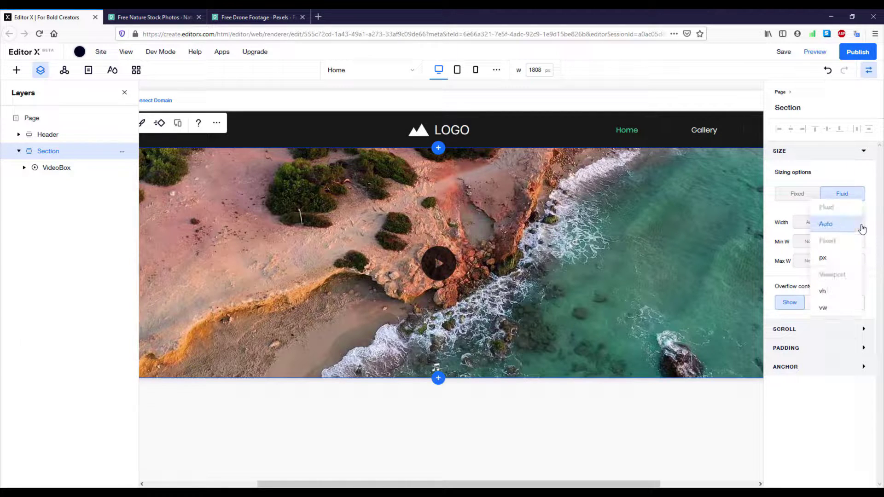
click(842, 292)
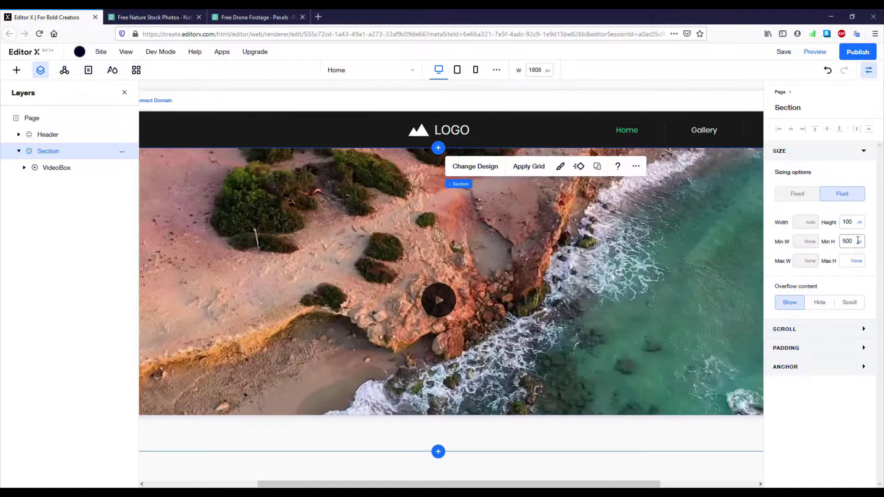
click(858, 241)
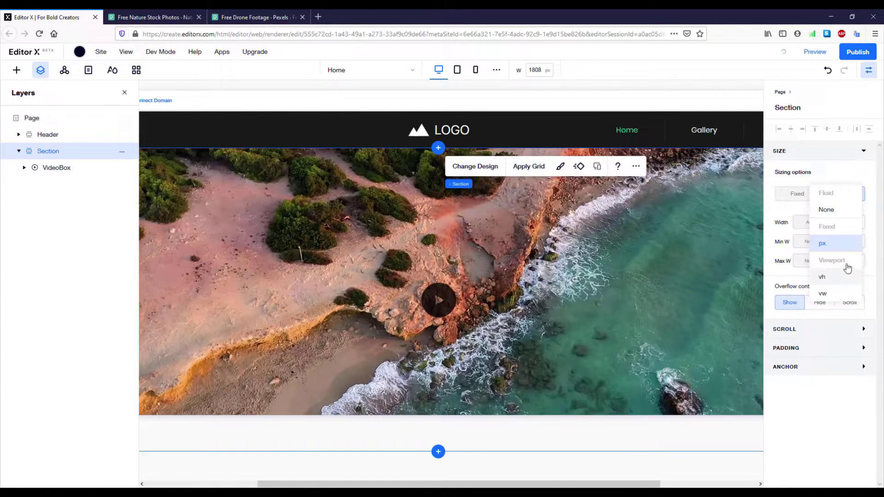
click(844, 276)
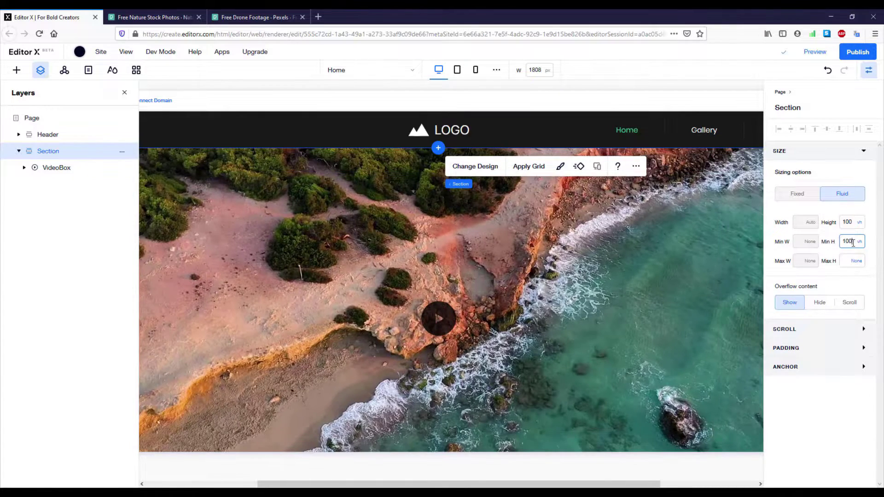
click(856, 261)
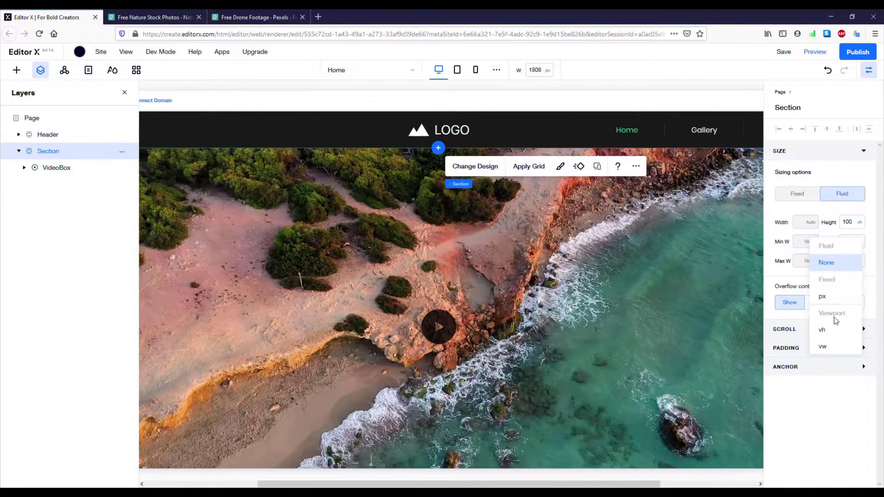
click(829, 330)
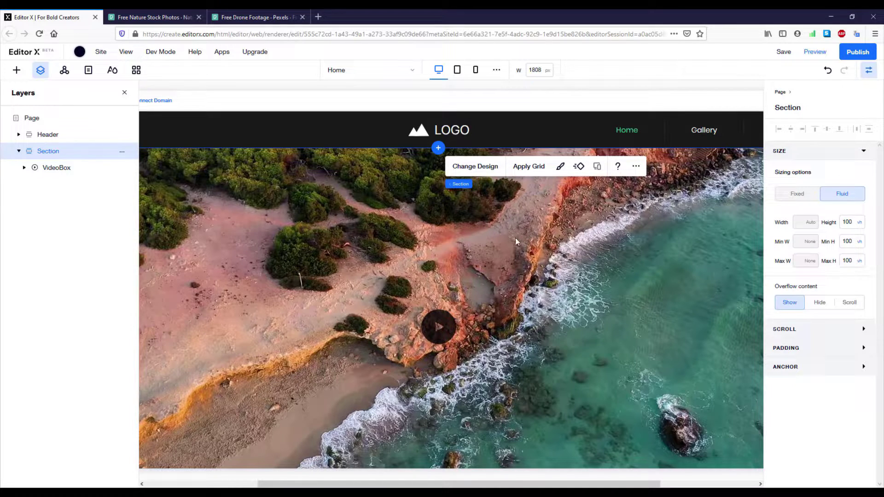
Step: Review the video box's general settings and its focal point choices
click(467, 220)
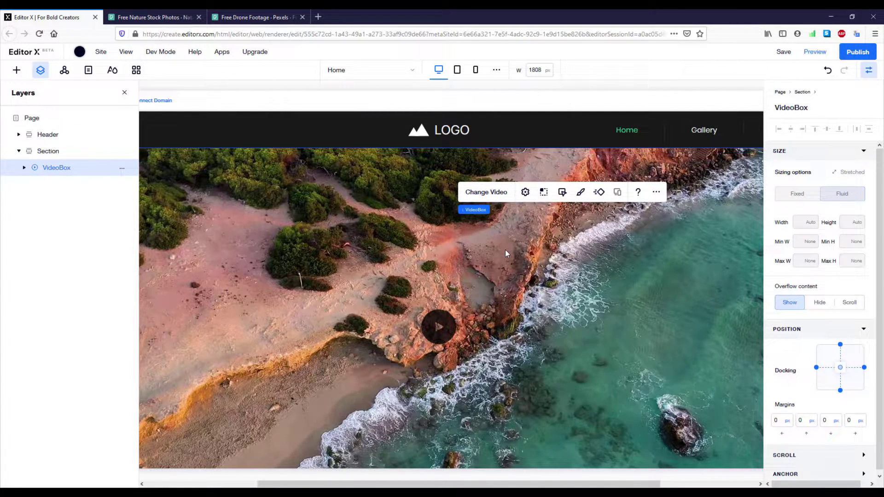
click(525, 193)
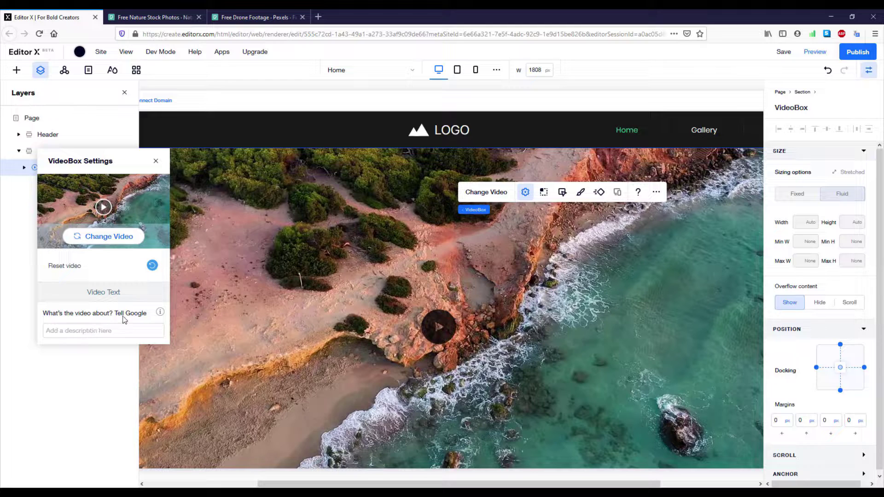
click(544, 193)
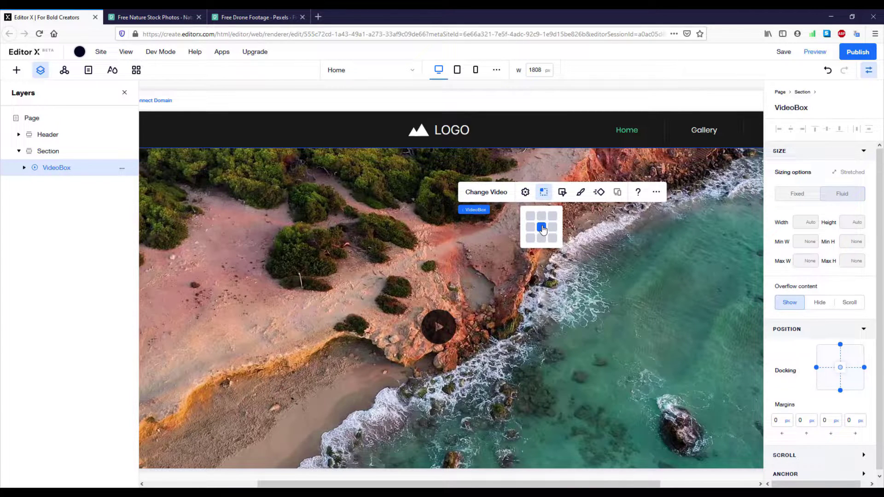
click(544, 192)
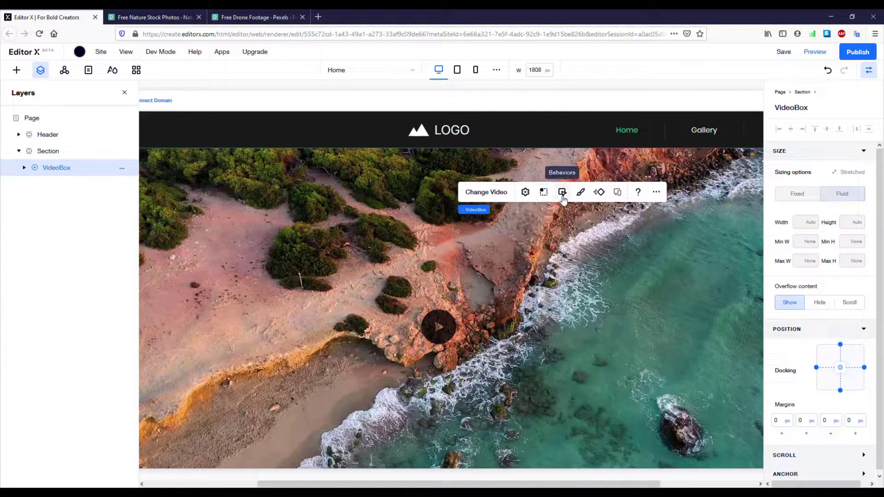
Step: Configure the video's behavior to start automatically, have no pause and loop at the end
click(562, 193)
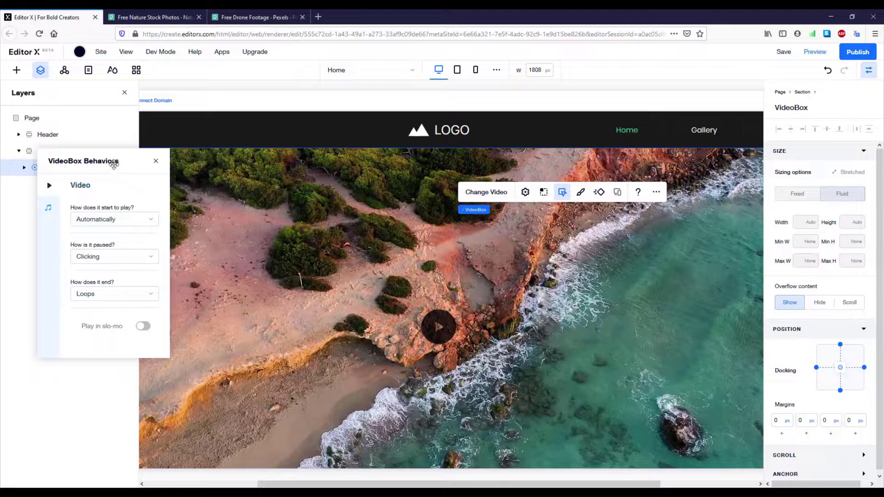
click(143, 220)
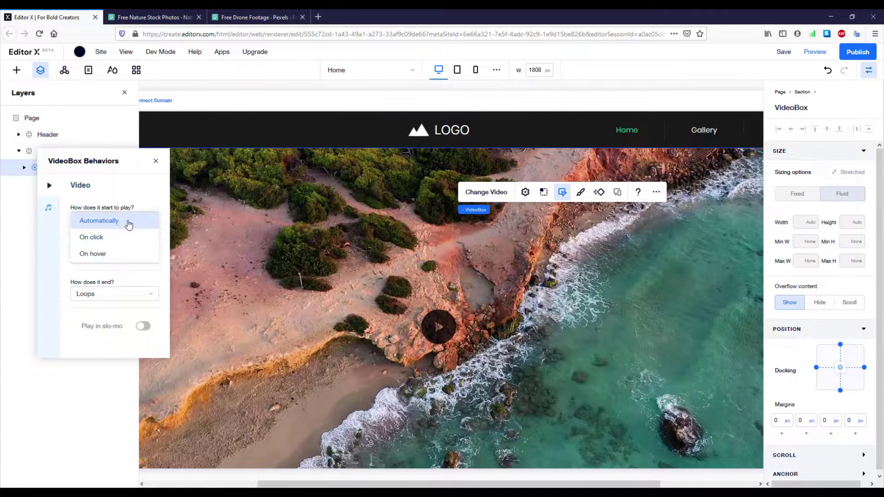
click(129, 224)
click(152, 258)
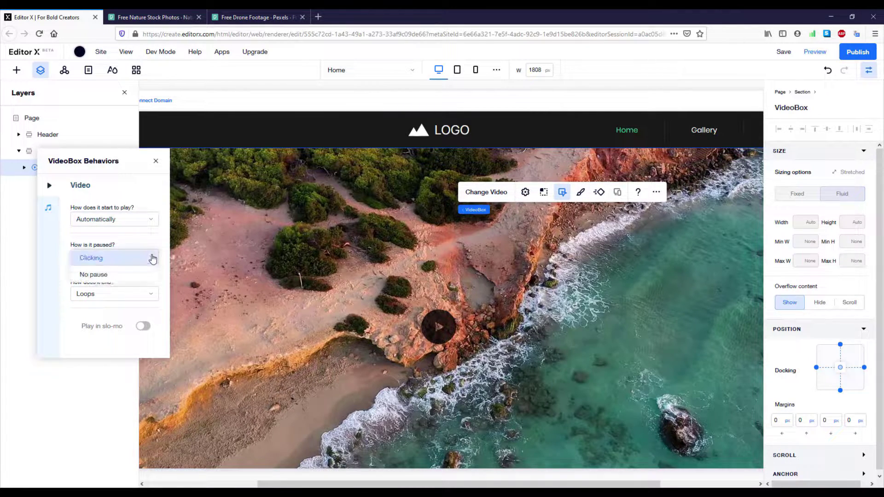
click(132, 275)
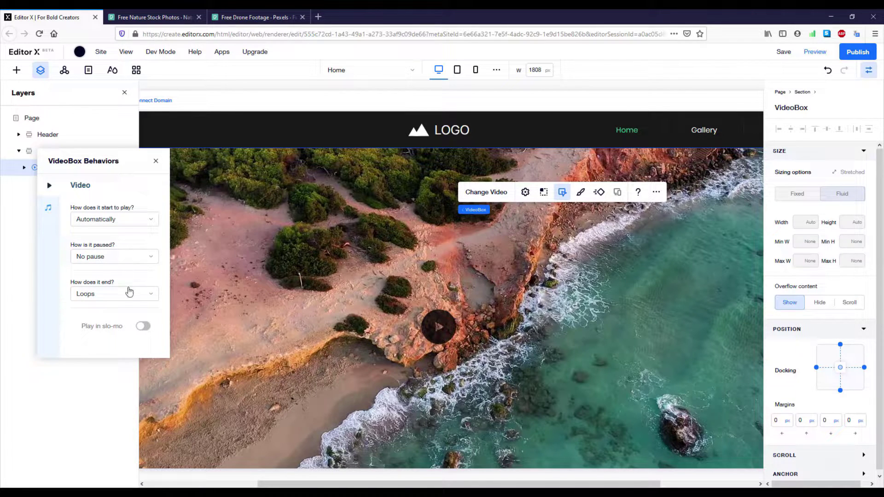
click(129, 292)
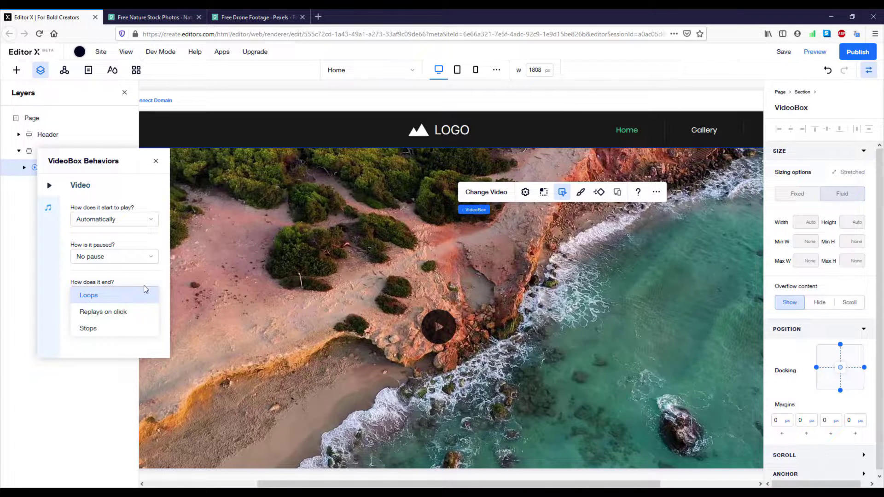
click(145, 292)
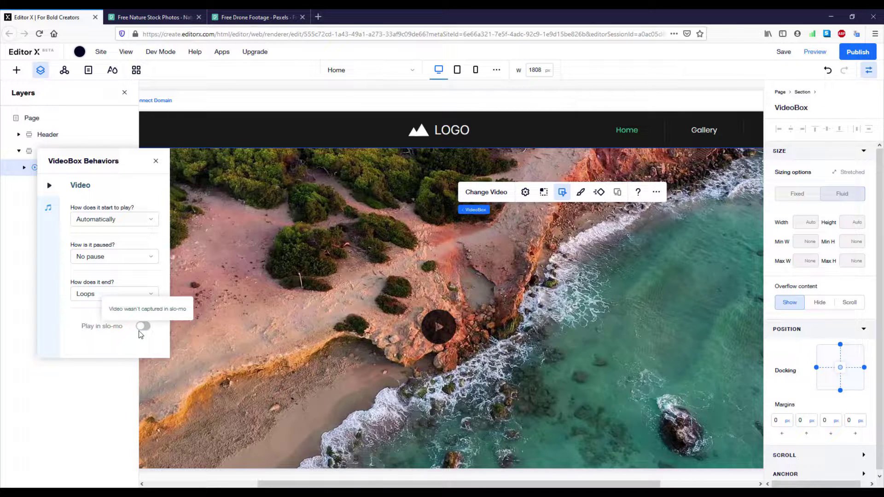
Step: Disable the sound of the video box and close its behavior settings
click(47, 208)
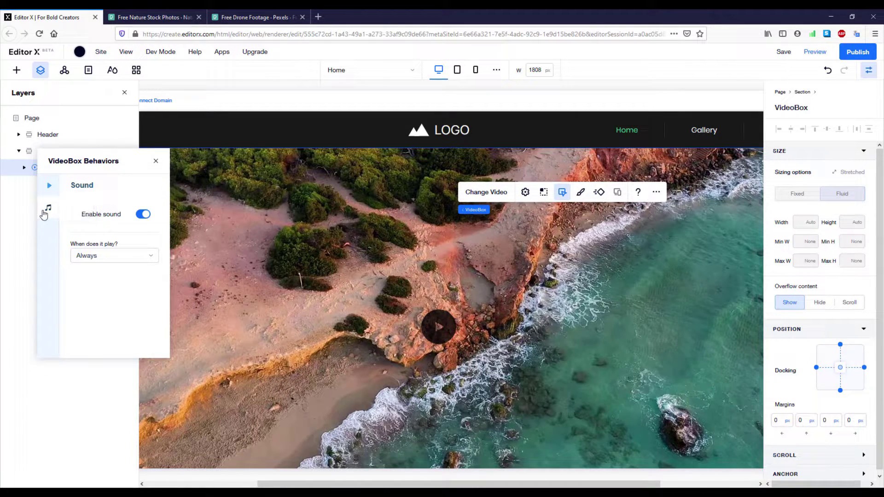
click(144, 215)
click(536, 228)
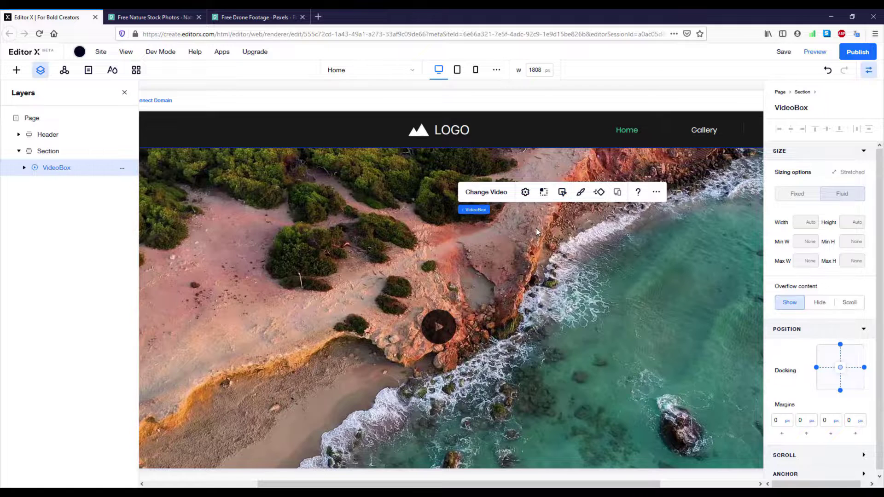
Step: Try a fine grid pattern overlay on the video box and remove it again
click(579, 193)
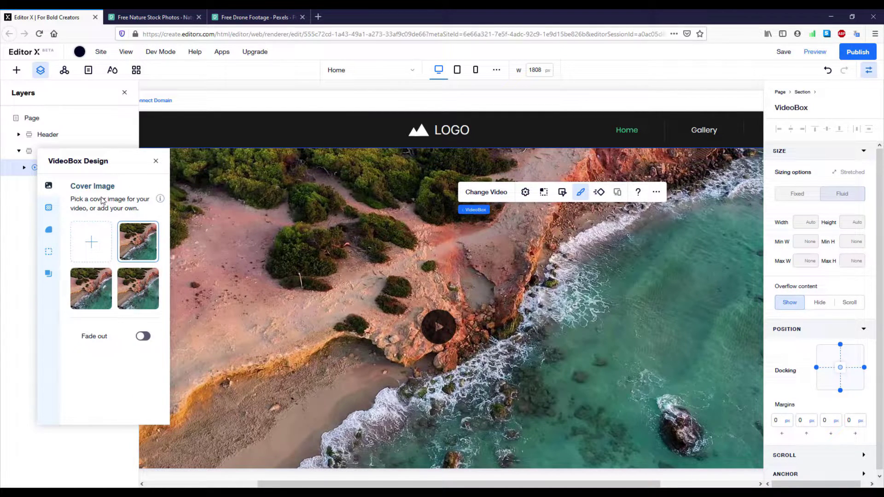
click(54, 208)
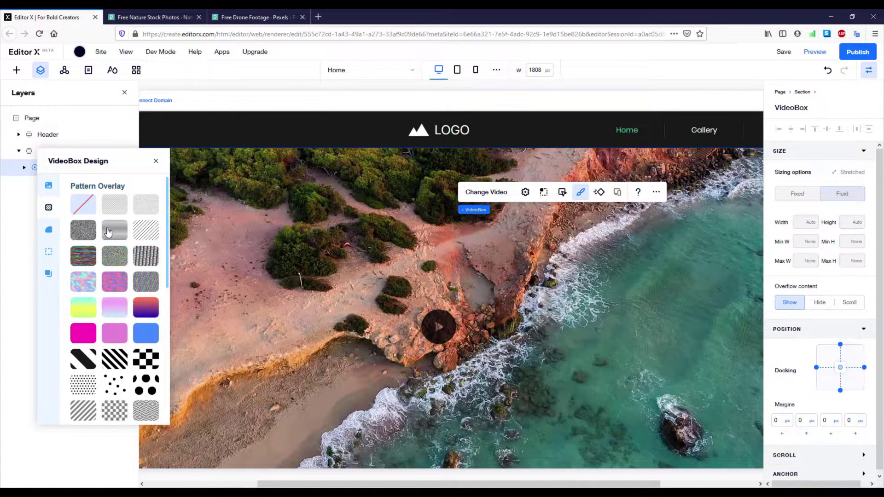
scroll(110, 232, down, 10)
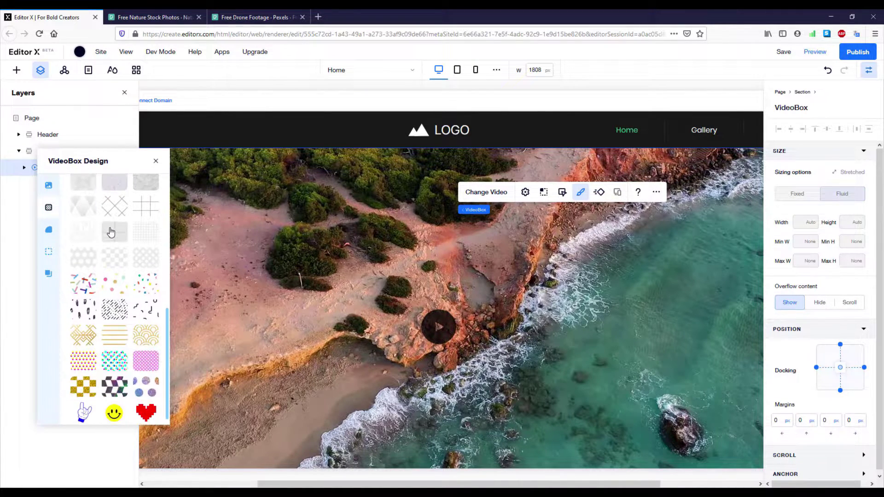
scroll(108, 248, up, 5)
scroll(105, 267, down, 4)
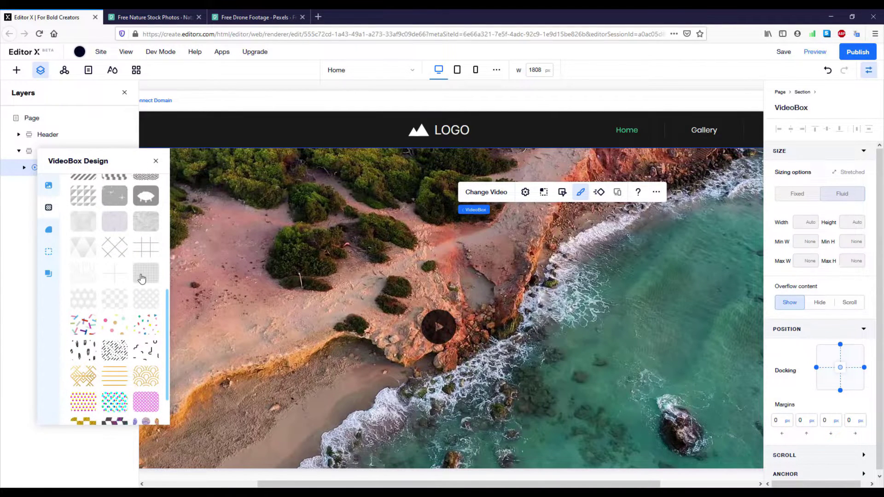
click(139, 278)
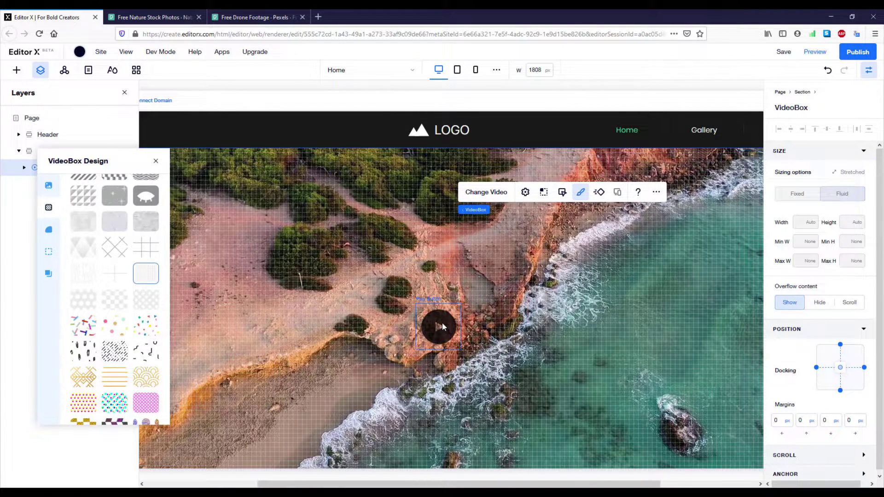
scroll(147, 254, up, 5)
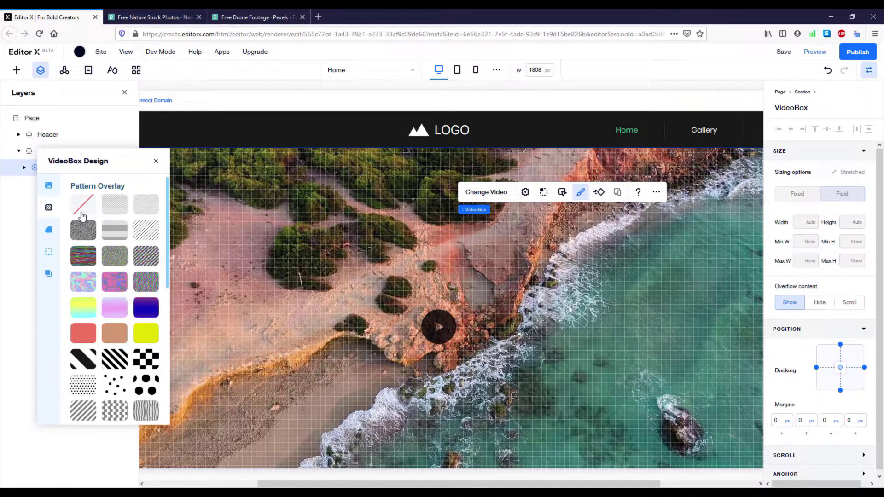
click(82, 215)
Step: Review the video box's contour, border and shadow design options and close the design settings
click(50, 230)
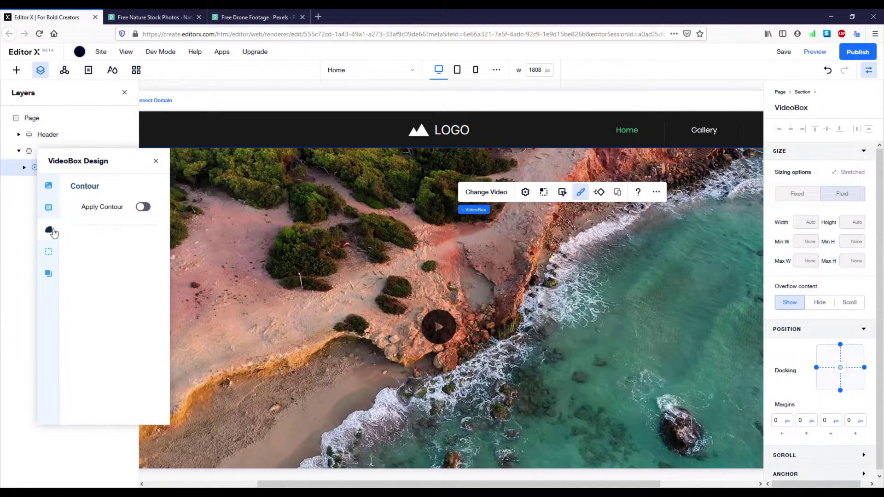
click(49, 251)
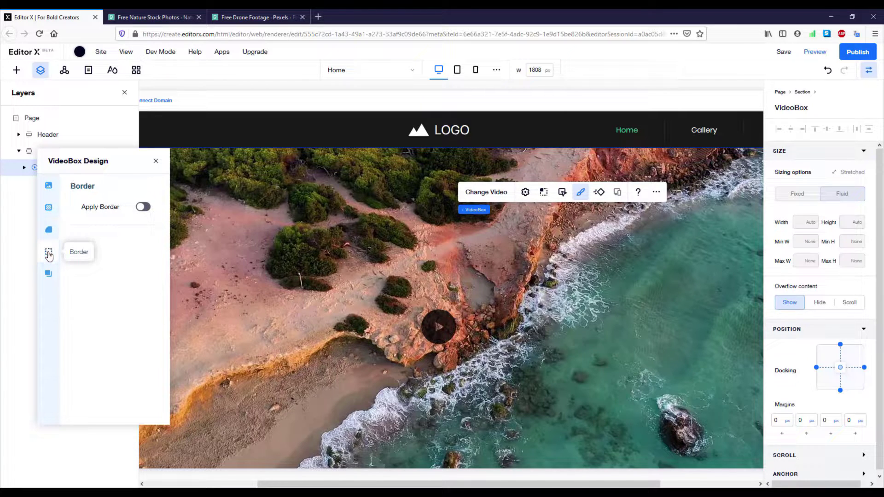
click(49, 274)
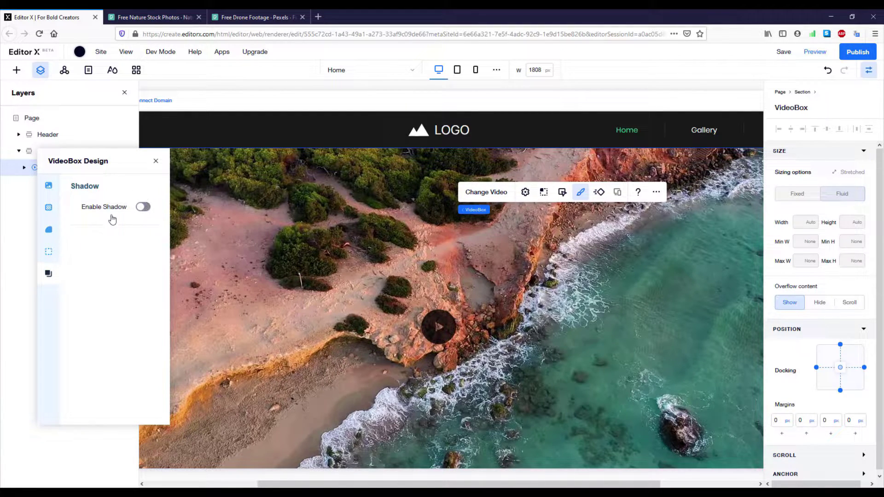
click(155, 161)
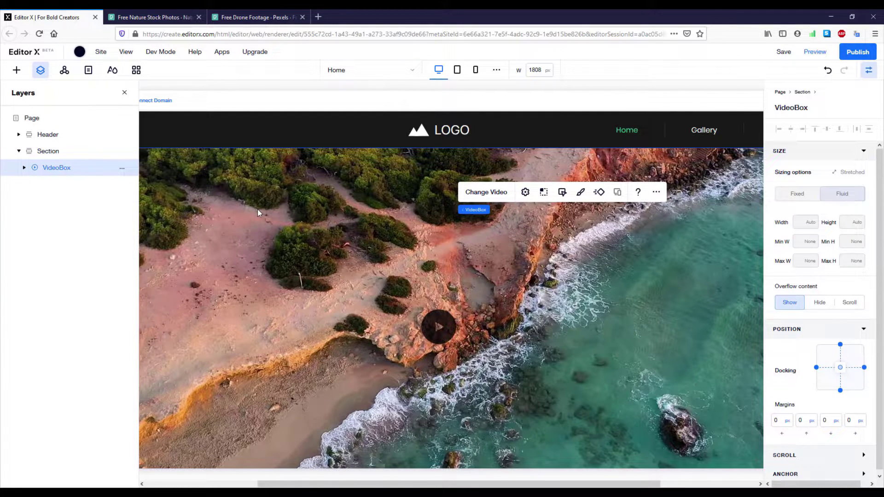
Step: Add a container to the section holding the video and stretch it to fill the section
click(68, 154)
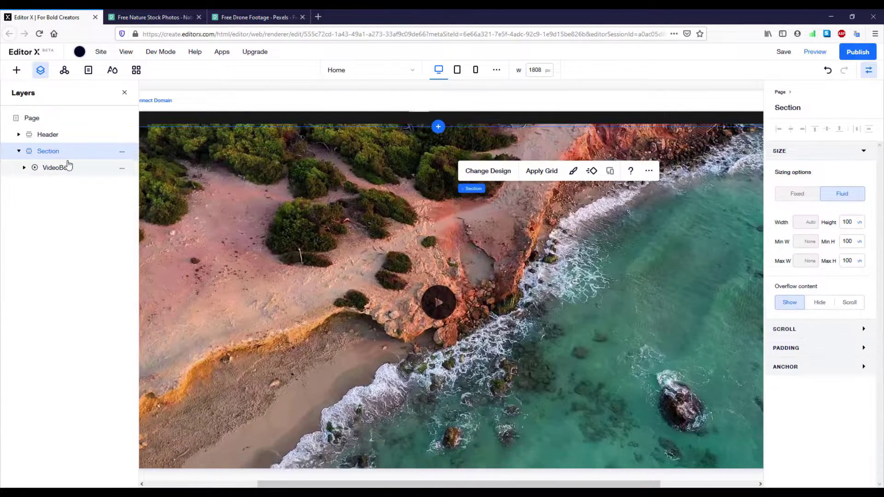
click(16, 71)
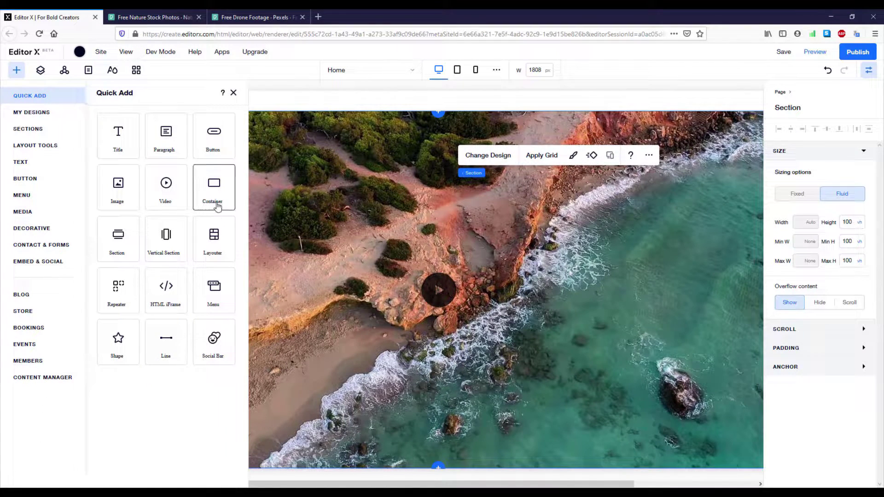
click(212, 189)
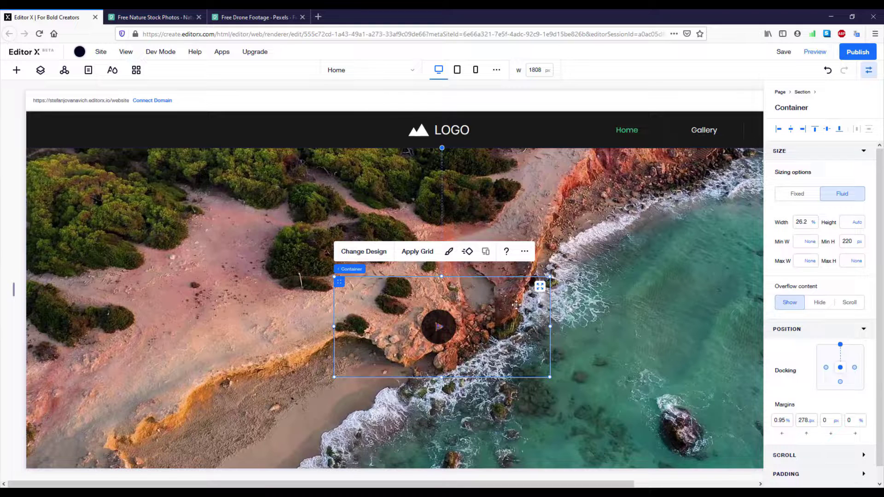
click(540, 286)
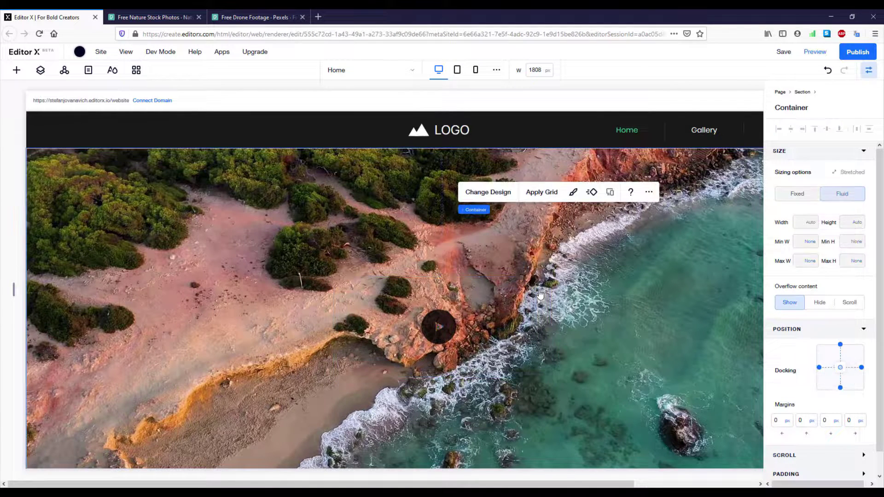
Step: Fill the stretched container with the dark site color #181818 at 60% opacity
click(571, 195)
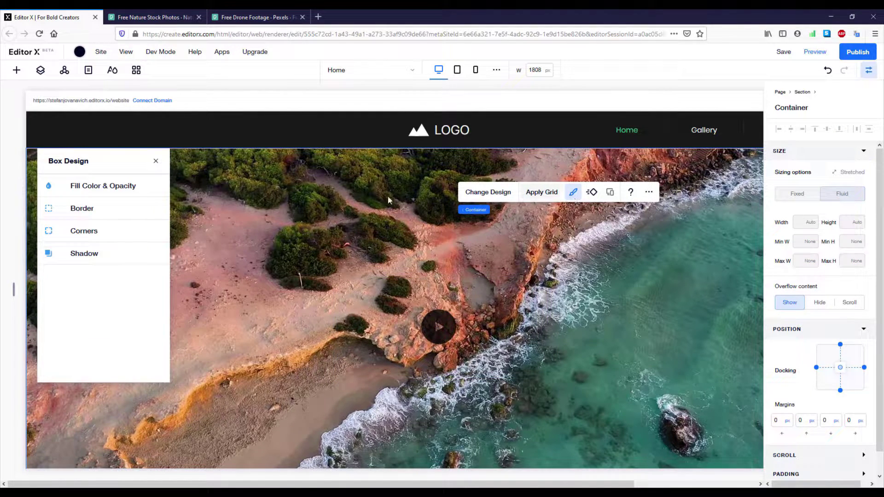
click(86, 189)
click(77, 226)
click(90, 318)
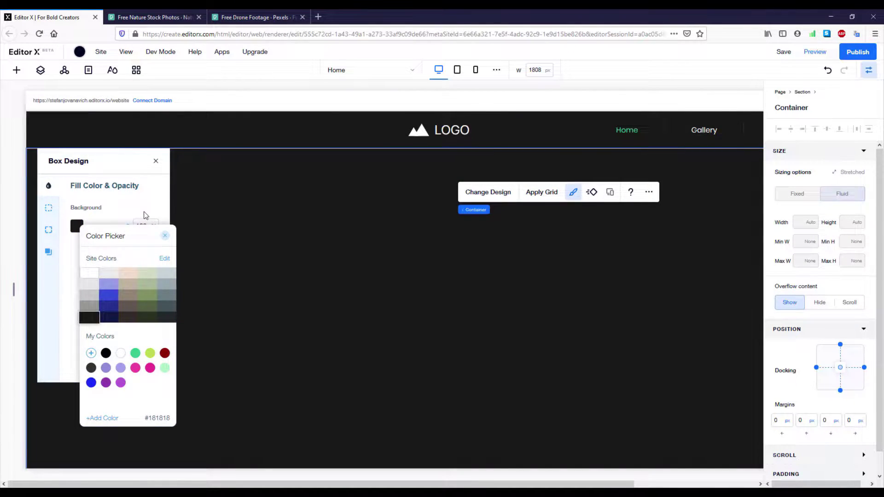
click(146, 226)
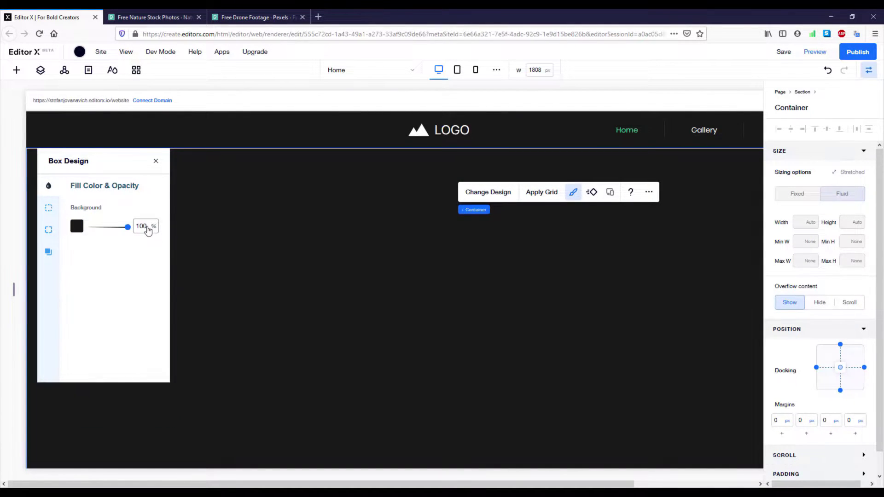
text(60)
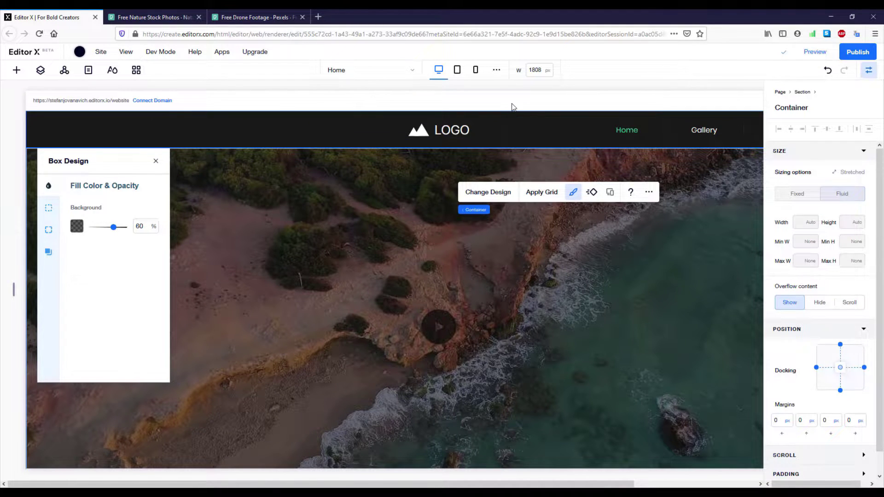
click(421, 173)
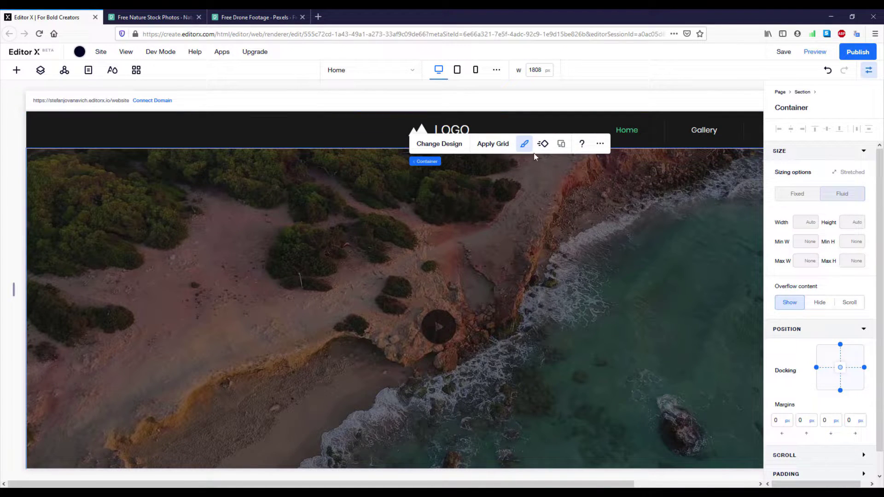
Step: Remove the overlay container's border by reducing its width to the minimum, and deselect the container
click(40, 73)
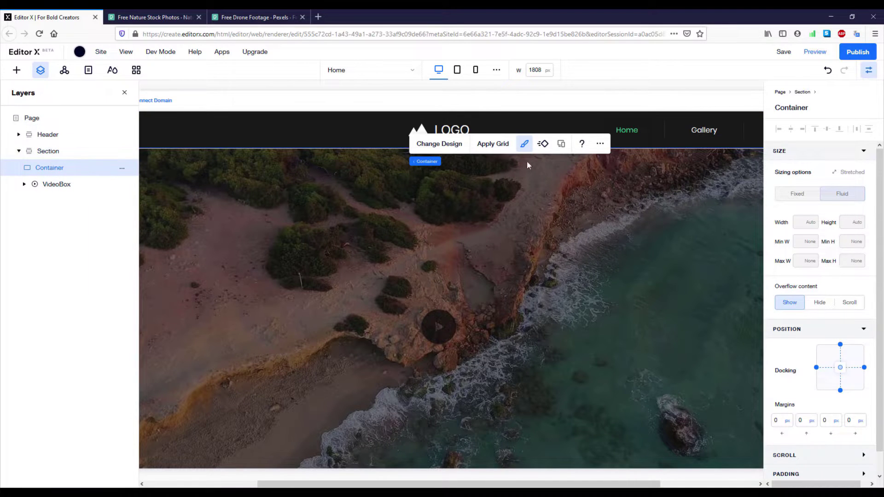
click(524, 145)
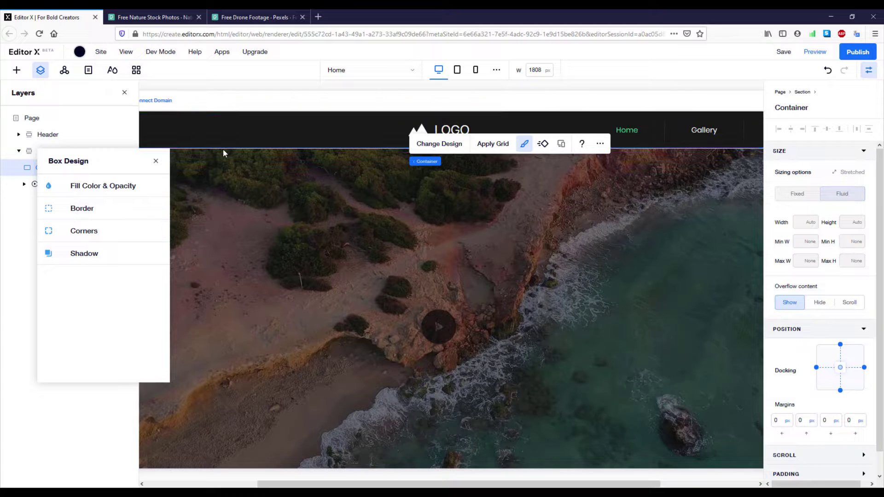
click(108, 208)
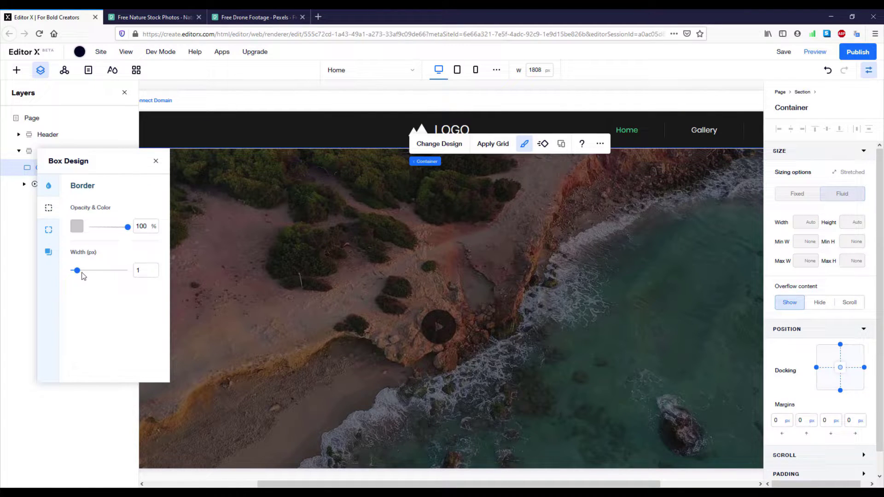
drag(79, 275, 61, 274)
click(324, 168)
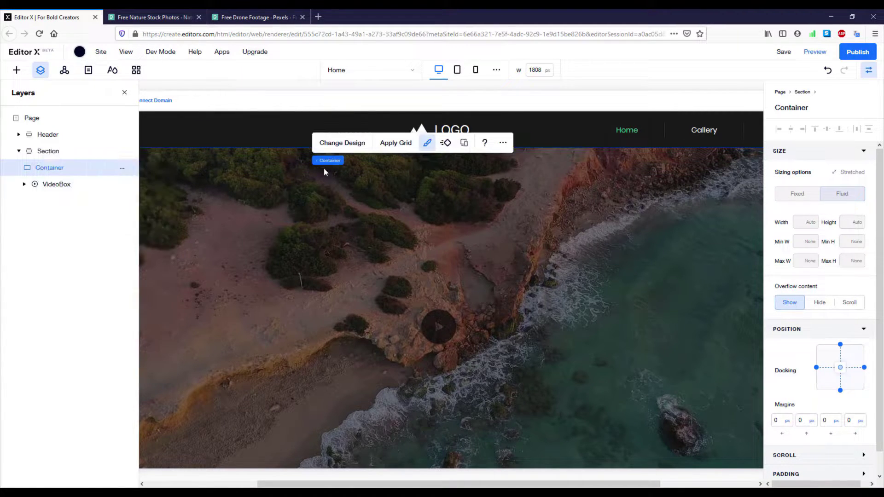
key(Escape)
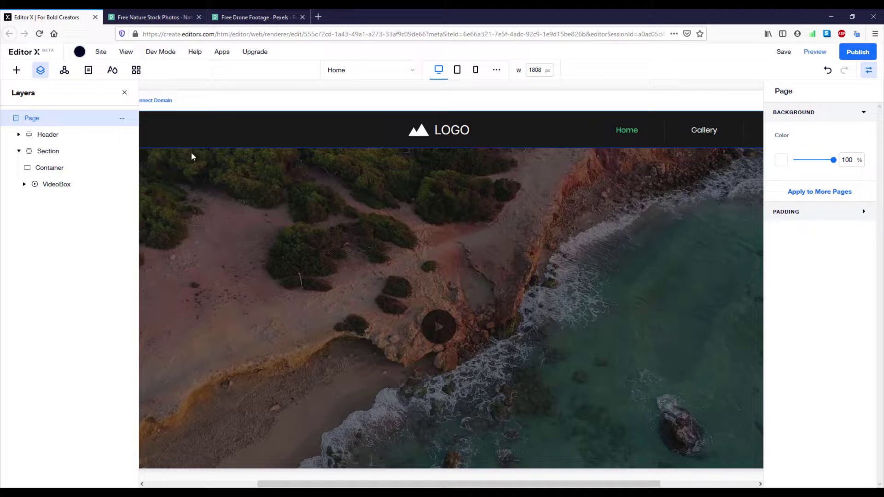
Step: Copy the header's Background container into the section with the video and delete the original header
click(19, 135)
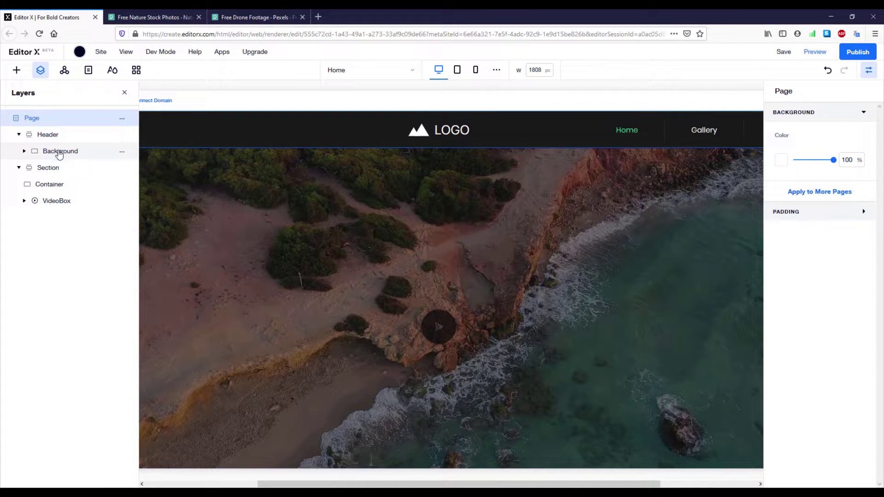
click(60, 152)
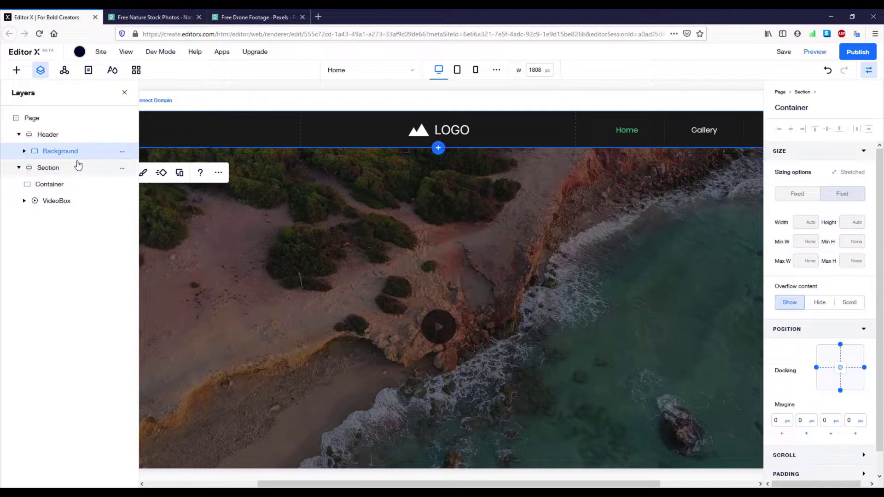
key(ctrl+c)
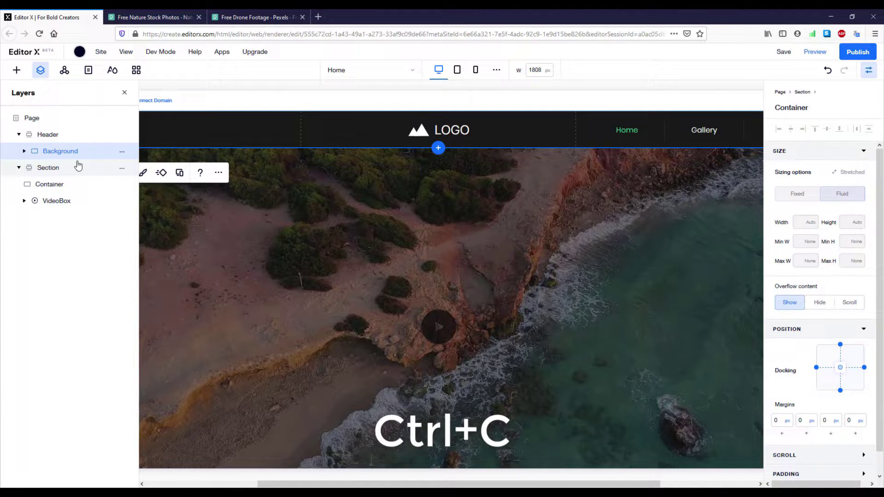
click(48, 167)
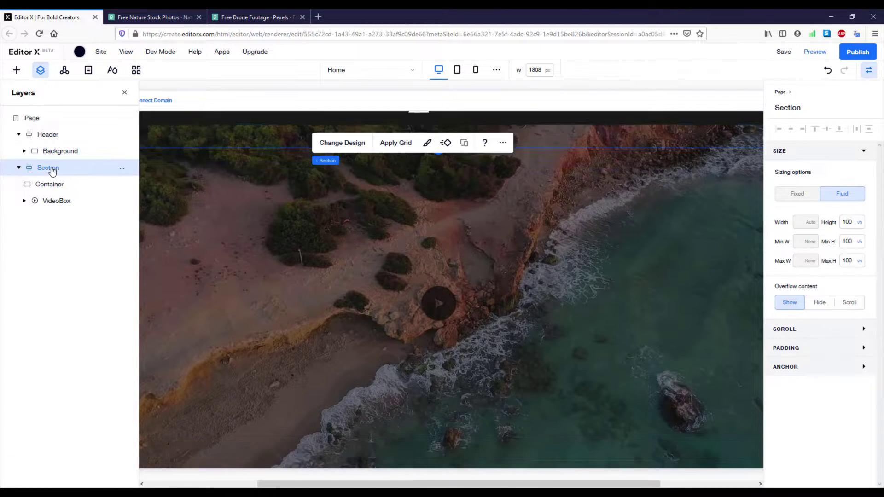
key(ctrl+v)
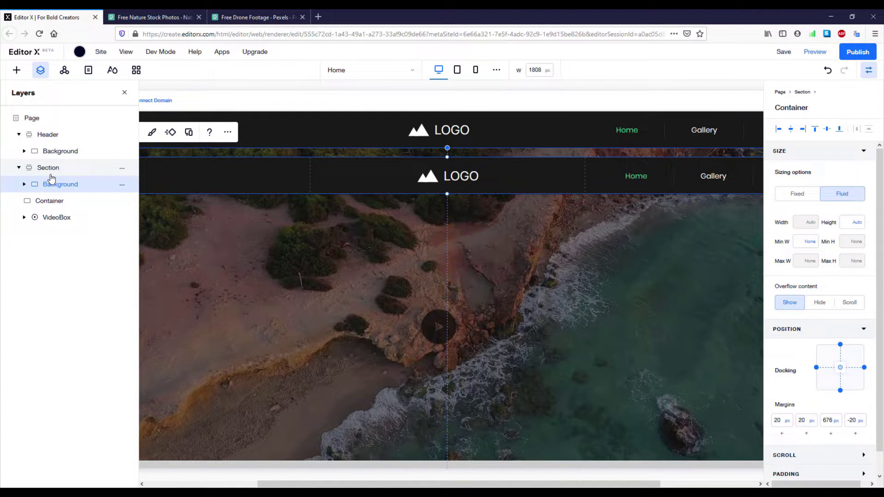
click(45, 139)
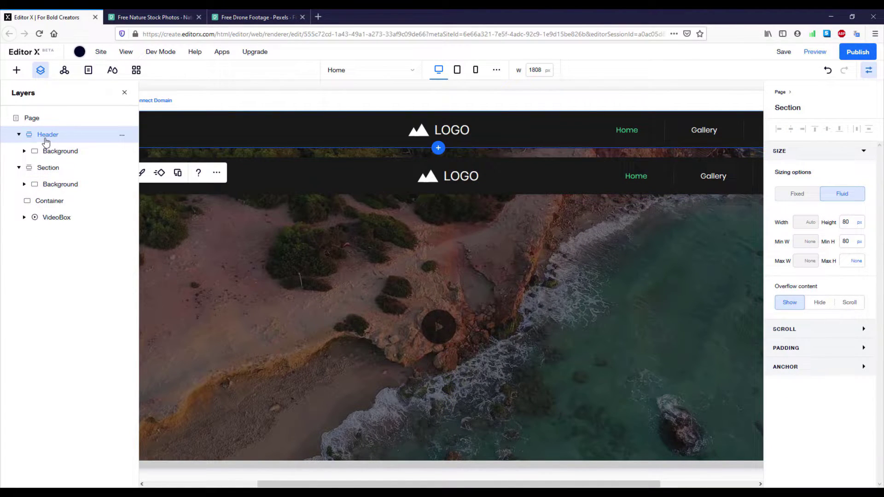
key(Delete)
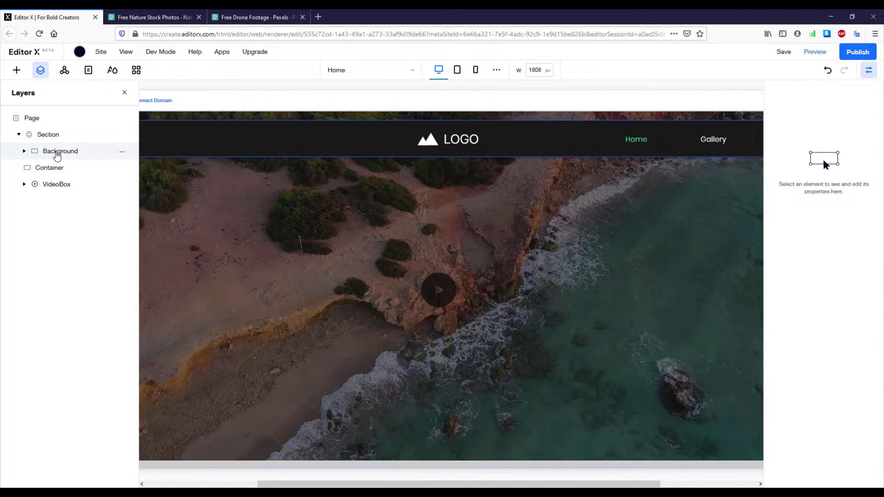
Step: Remove the bottom docking of the pasted Background container and set its left, top and right margins to 0 px
click(57, 154)
click(842, 392)
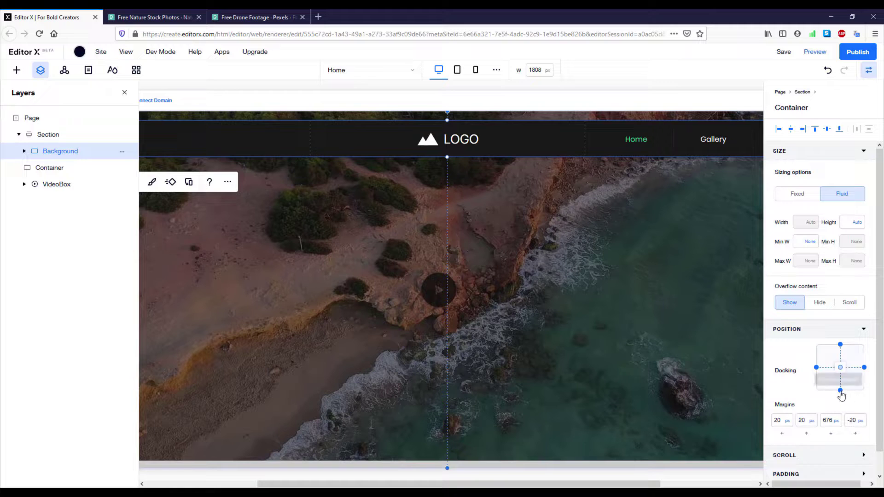
click(804, 421)
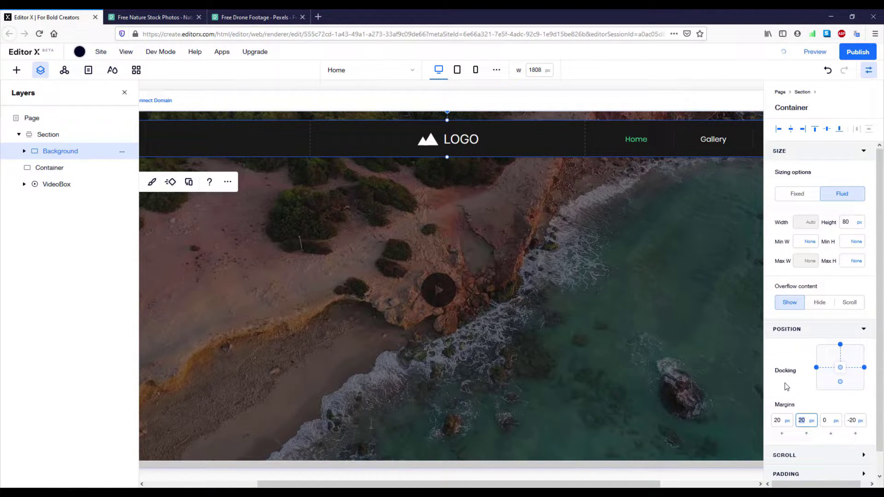
click(779, 420)
text(0)
click(850, 420)
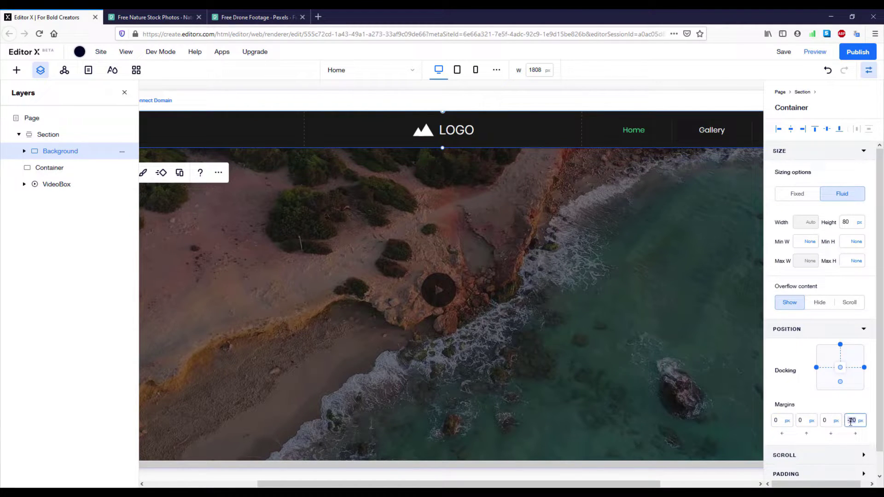
text(0)
drag(584, 484, 614, 487)
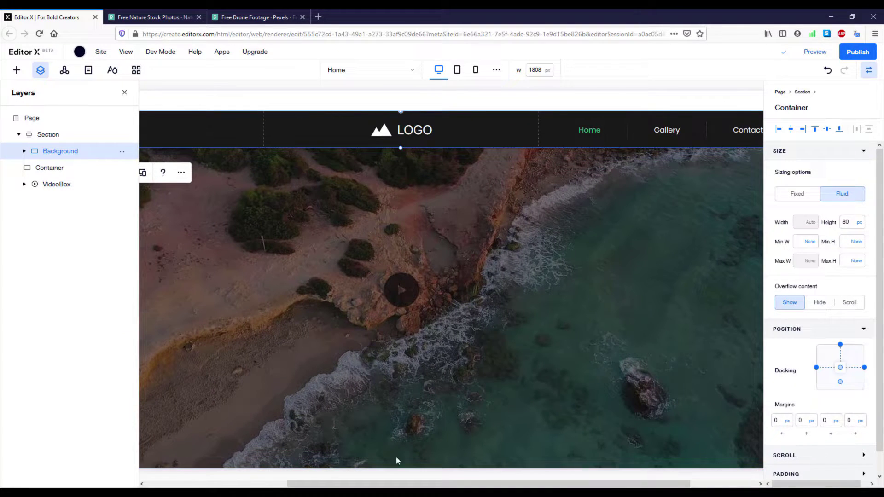
Step: Set the fill opacity of the Background container holding the header menu to 60%
drag(389, 484, 298, 483)
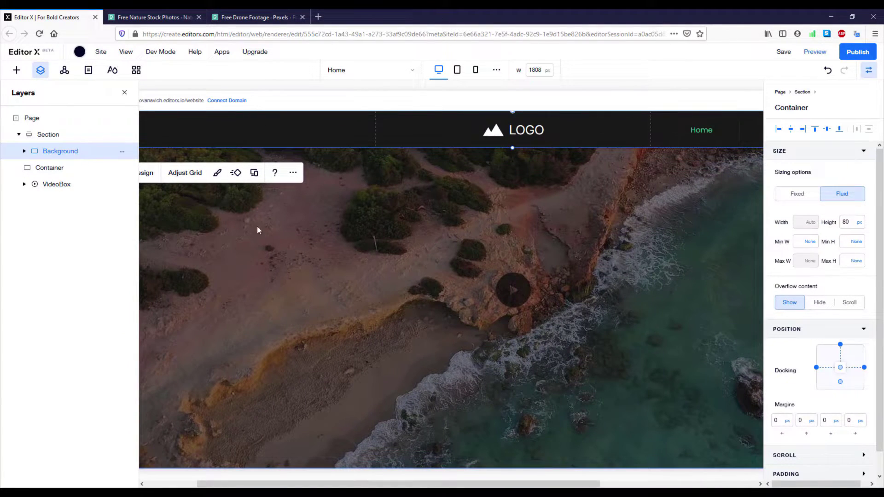
click(216, 175)
click(97, 164)
click(143, 204)
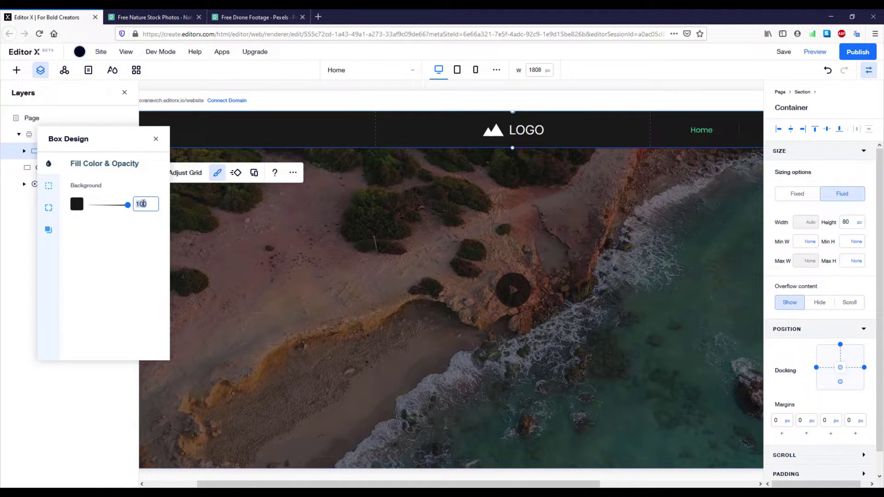
text(60)
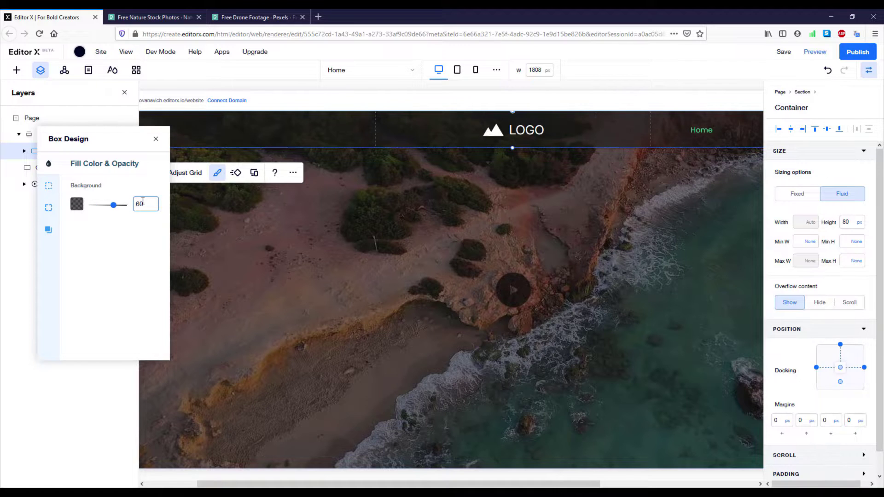
click(155, 139)
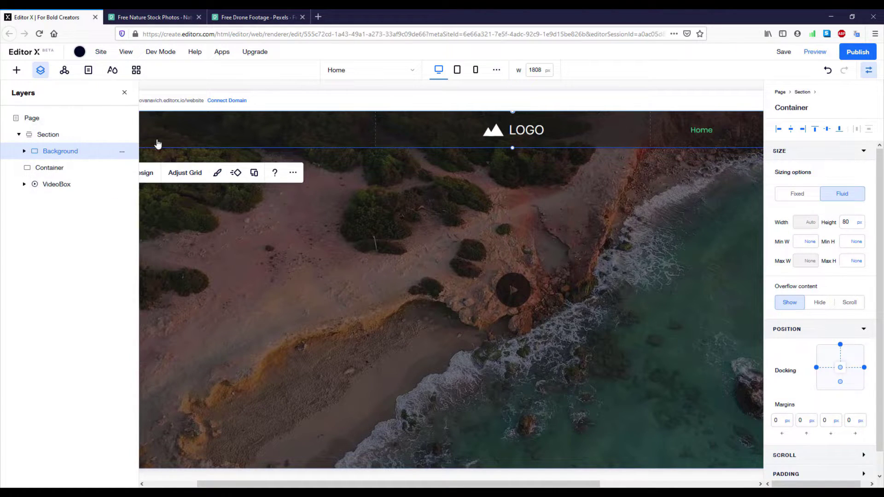
Step: Save the site changes and dismiss the save confirmation without publishing
click(392, 206)
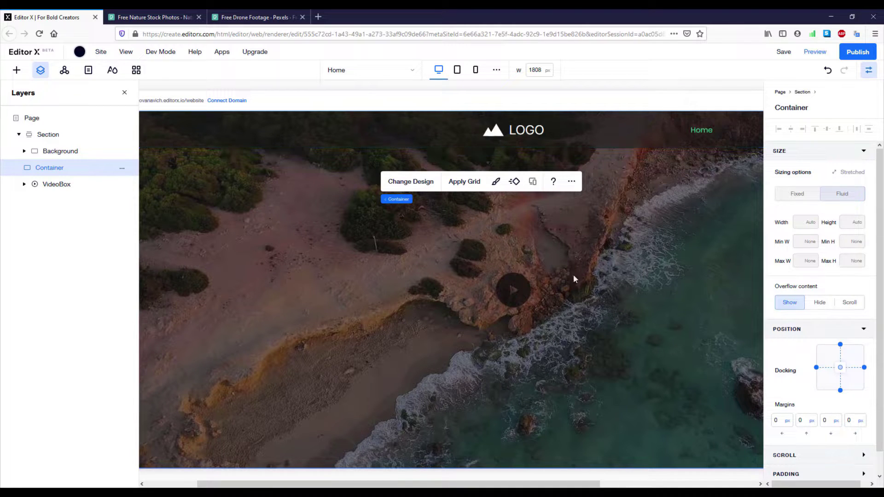
drag(399, 484, 492, 484)
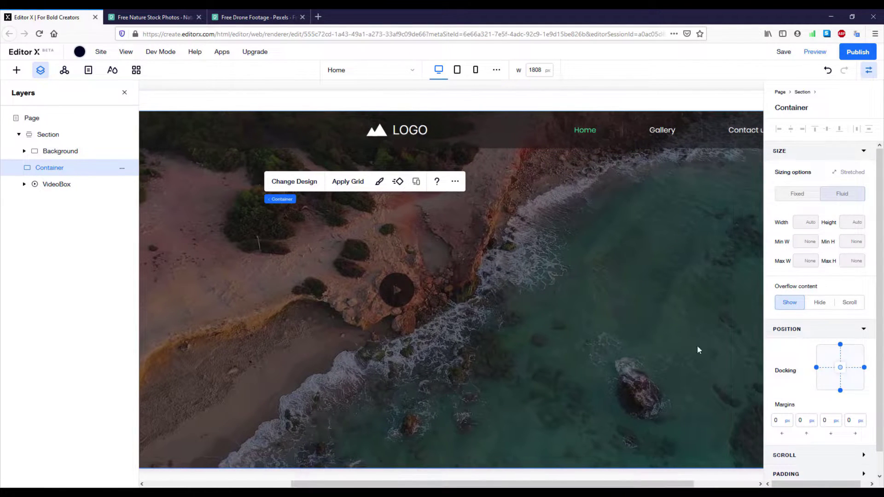
click(787, 58)
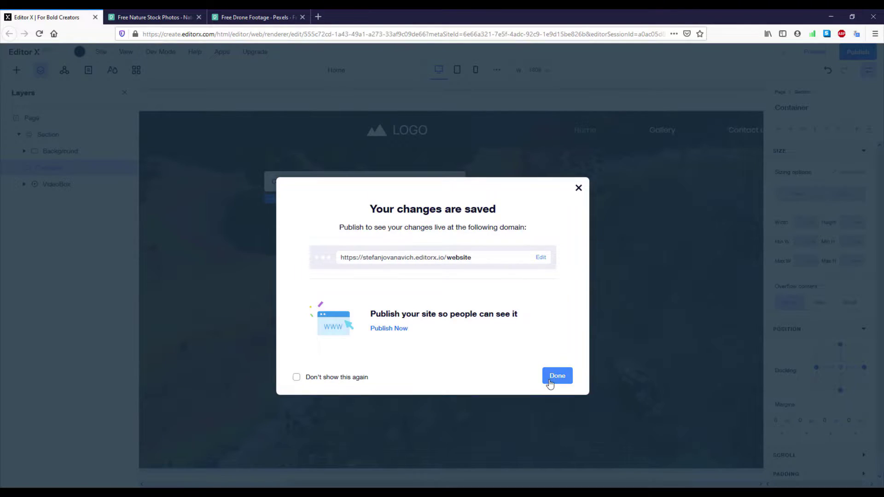
click(552, 377)
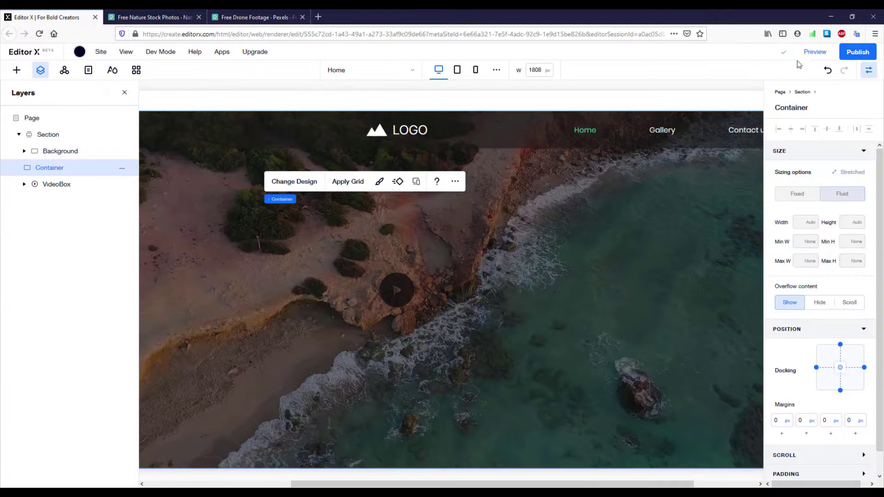
Step: Preview the home page, check how the header behaves when the page is scrolled, and return to editing
click(814, 52)
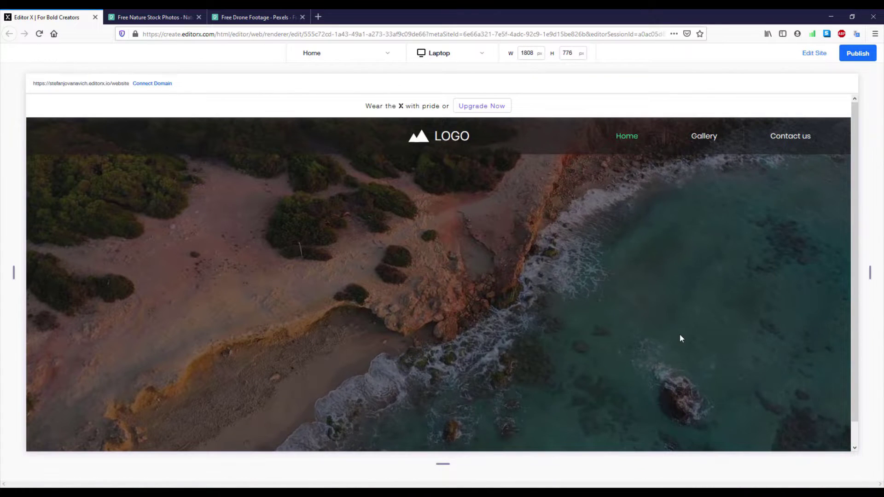
scroll(493, 258, down, 1)
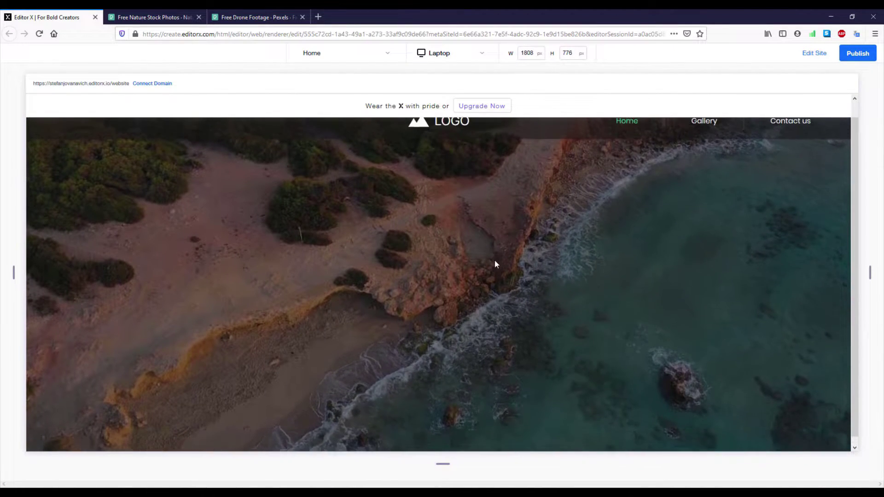
scroll(493, 264, up, 1)
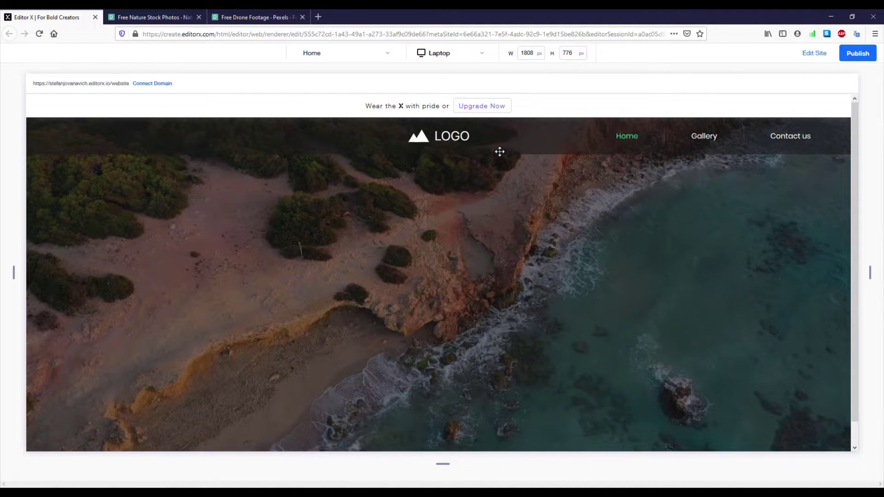
scroll(790, 219, down, 1)
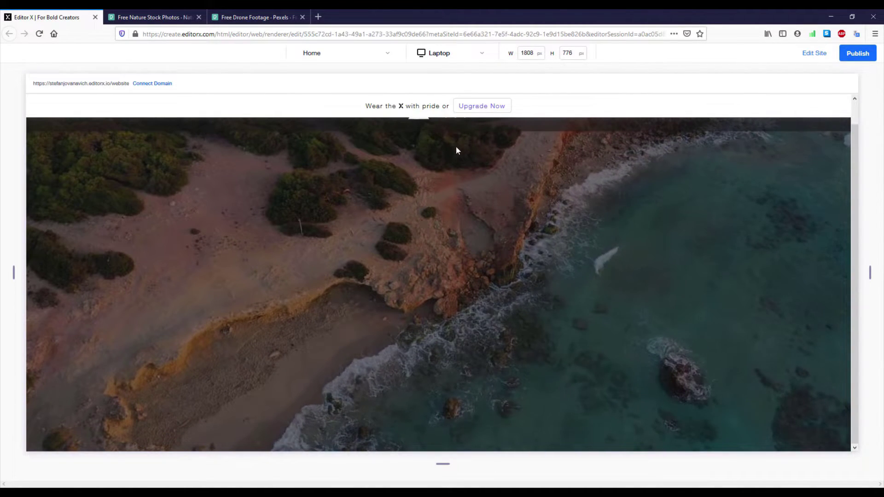
scroll(456, 150, up, 1)
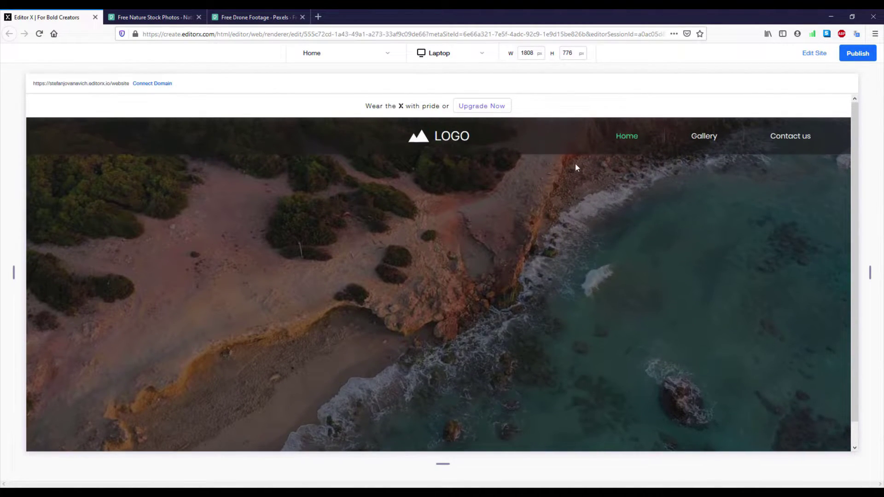
click(813, 56)
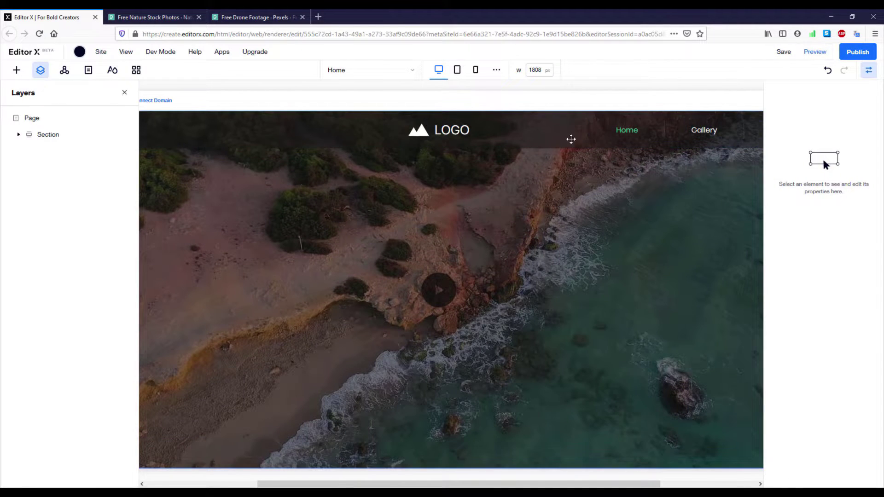
Step: Rename the Background container inside the section as Header
click(19, 135)
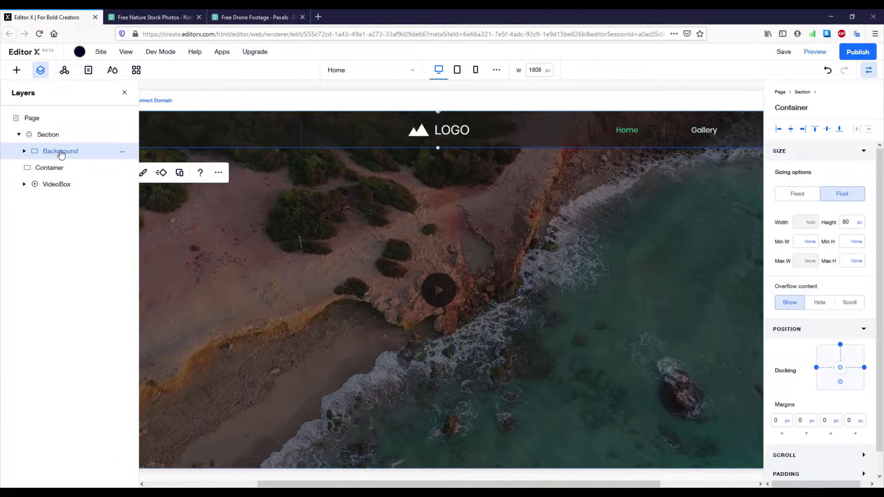
double_click(55, 153)
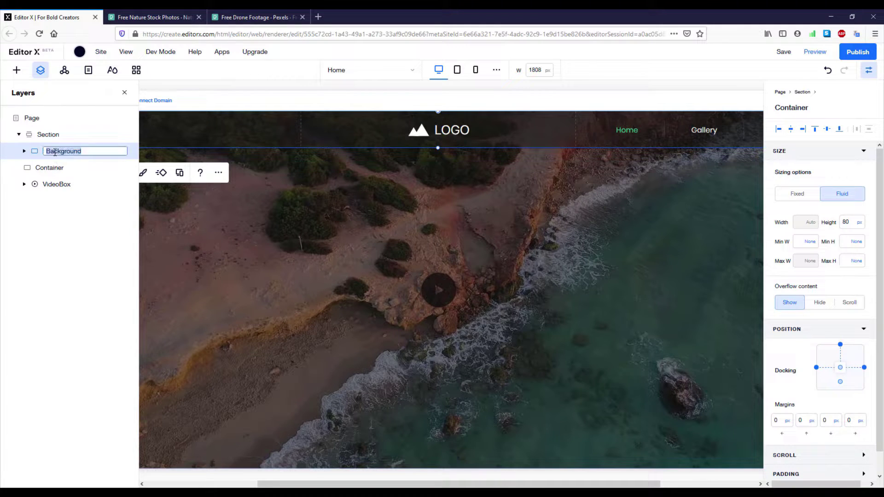
text(Header)
key(Return)
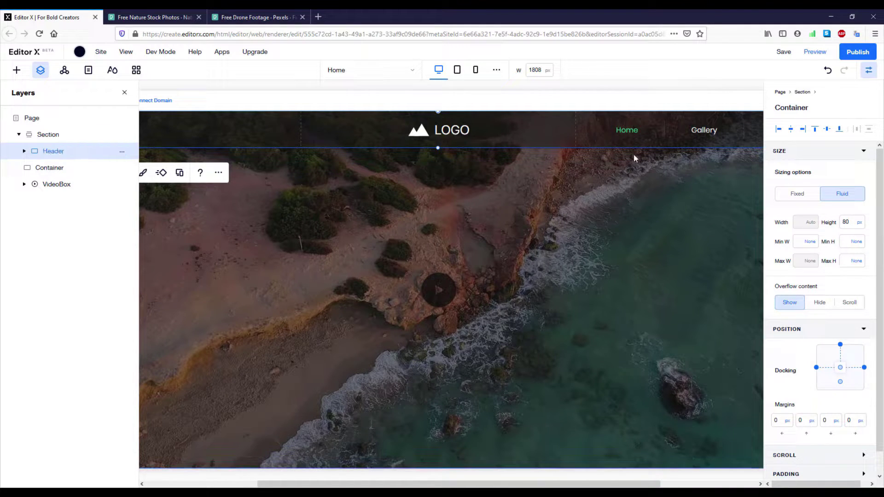
Step: Set the Header container's scroll effect to Fixed and save the site
scroll(801, 401, down, 1)
click(857, 438)
scroll(857, 441, down, 1)
click(852, 427)
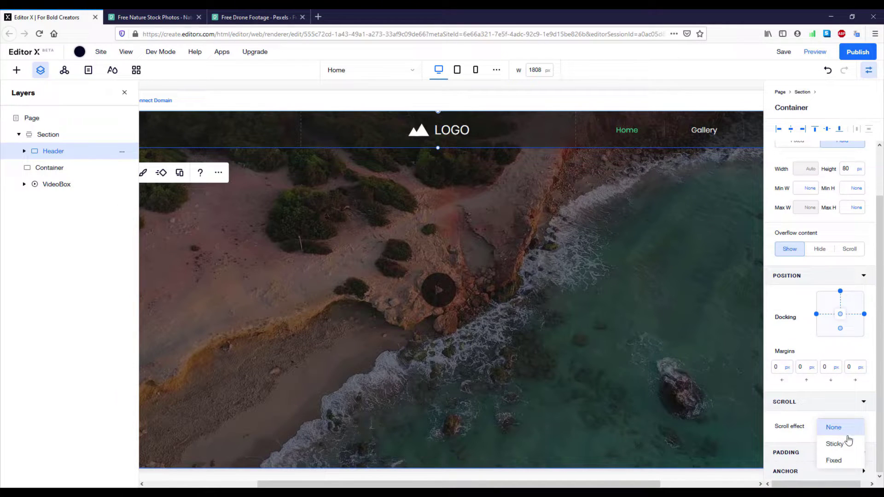
click(843, 463)
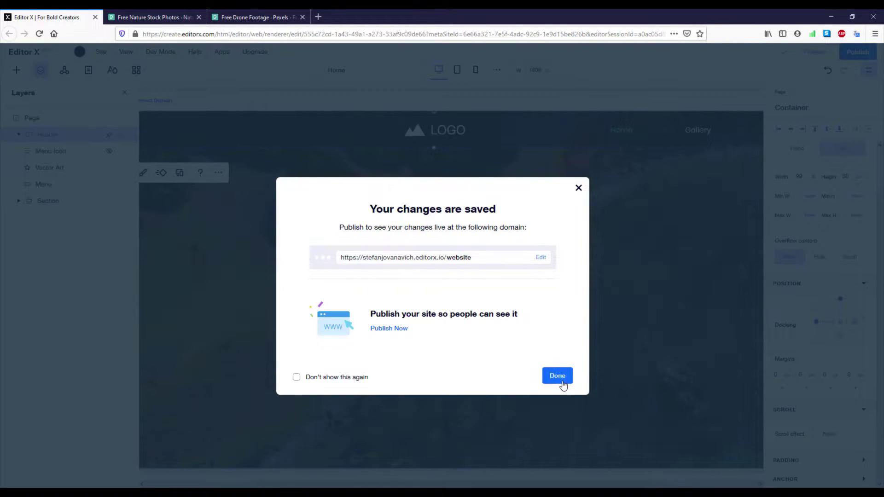
click(559, 377)
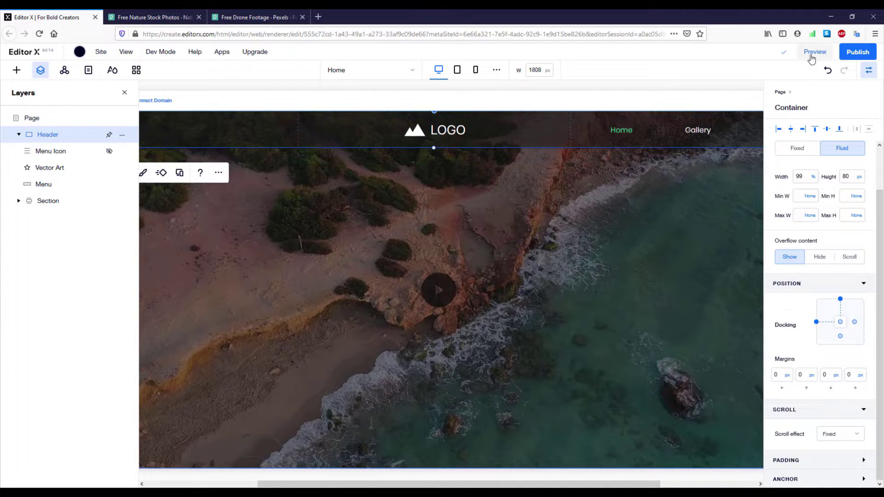
Step: Preview the home page to check the fixed header's width and scrolling behavior, and return to editing
click(812, 54)
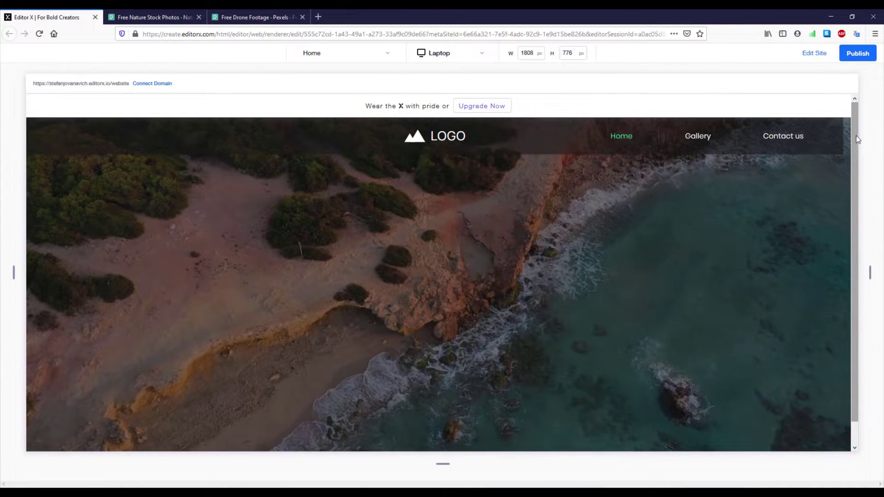
scroll(854, 134, down, 1)
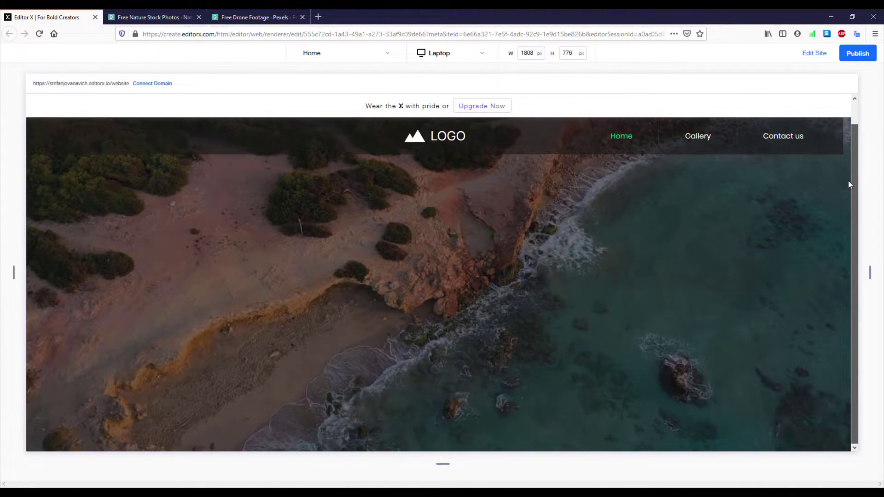
scroll(849, 170, up, 1)
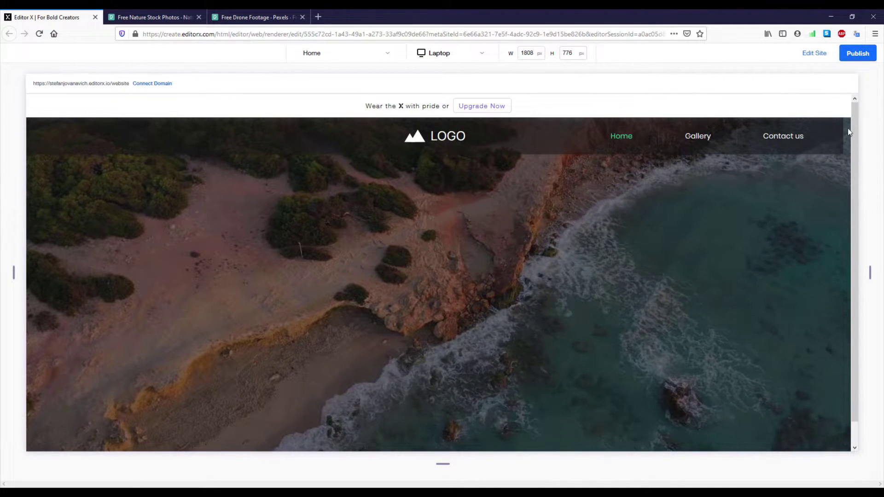
click(815, 54)
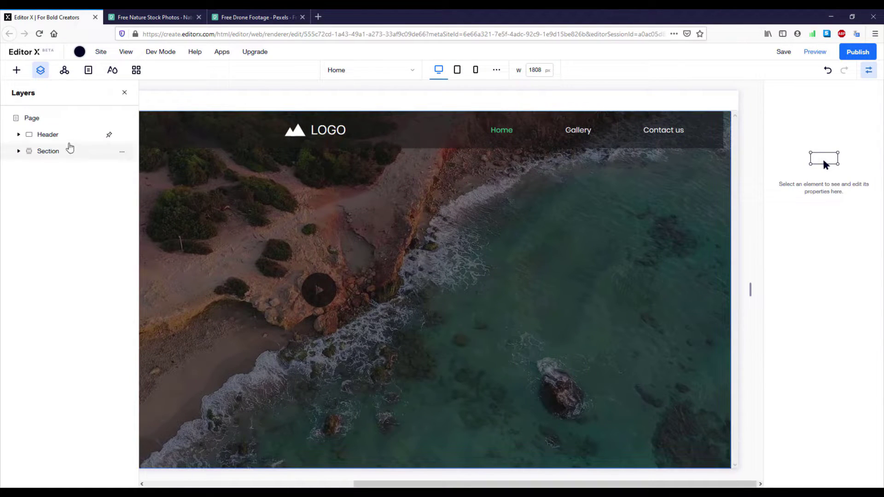
Step: Dock the Header container to the right edge as well and set its right margin to 0
click(48, 134)
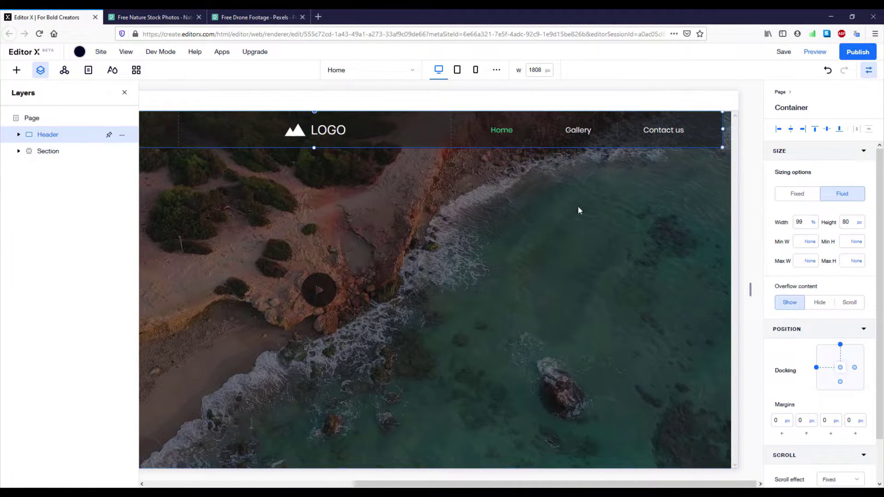
click(855, 368)
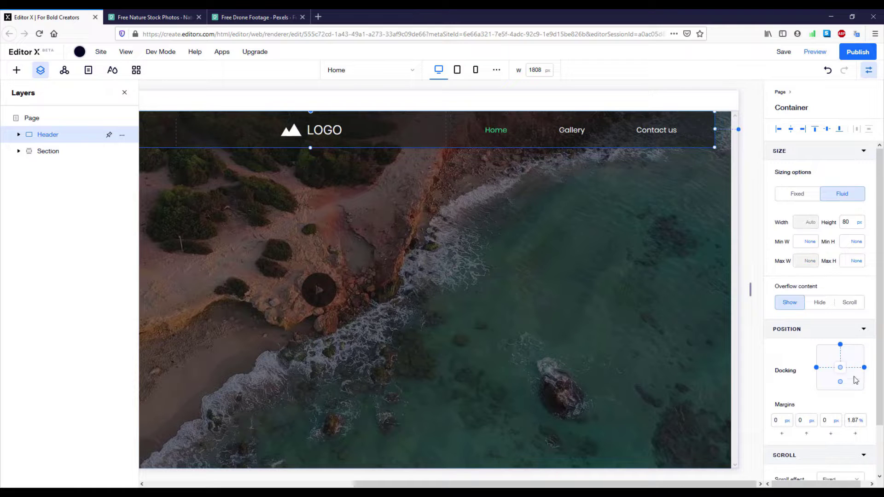
double_click(851, 420)
text(0)
key(Return)
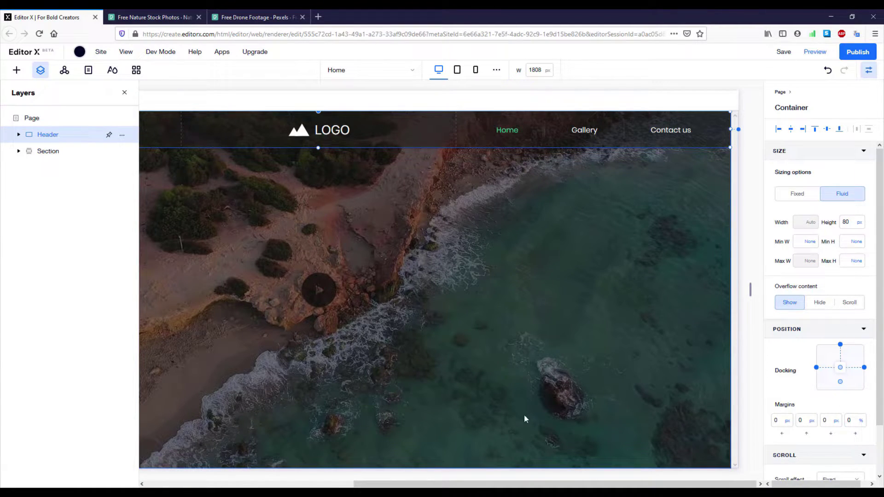
Step: Add a title to the overlay container and place it at the middle of the video, centered horizontally
drag(525, 484, 401, 484)
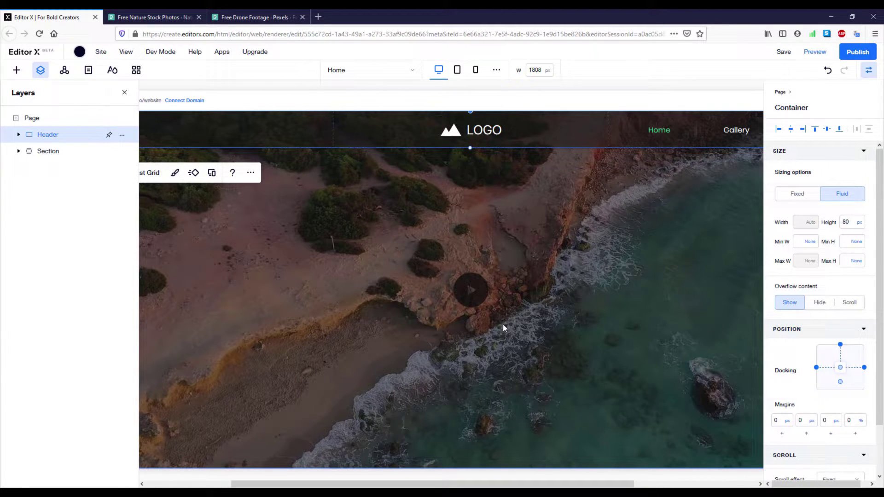
right_click(469, 260)
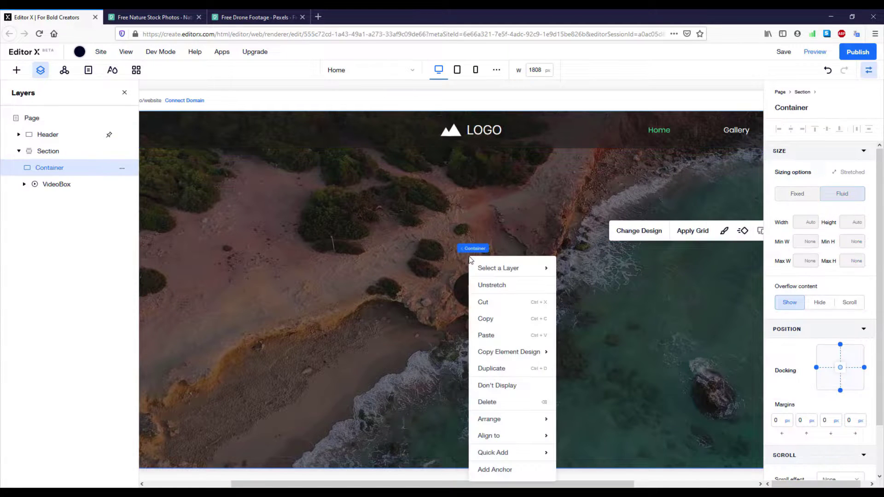
mouse_move(514, 452)
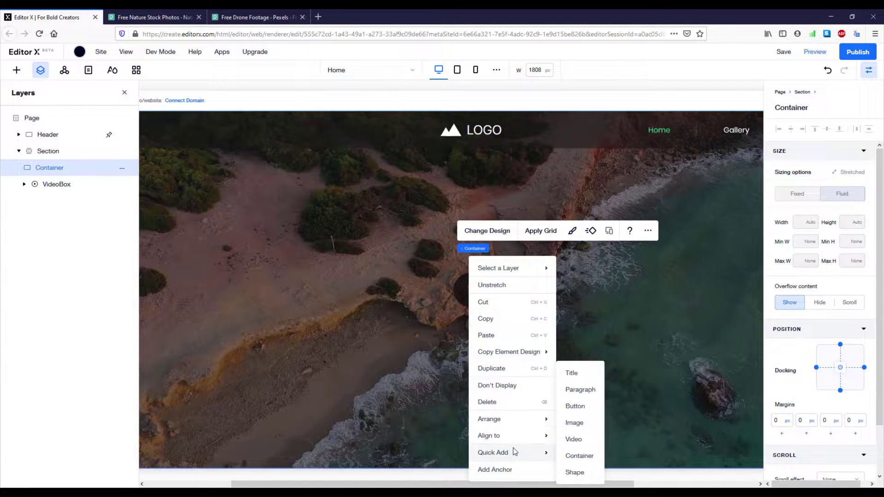
click(591, 379)
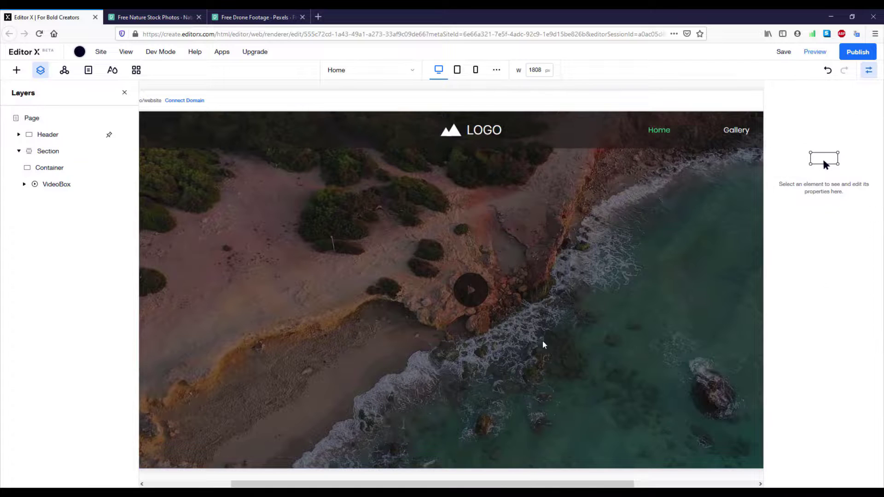
drag(474, 263, 448, 282)
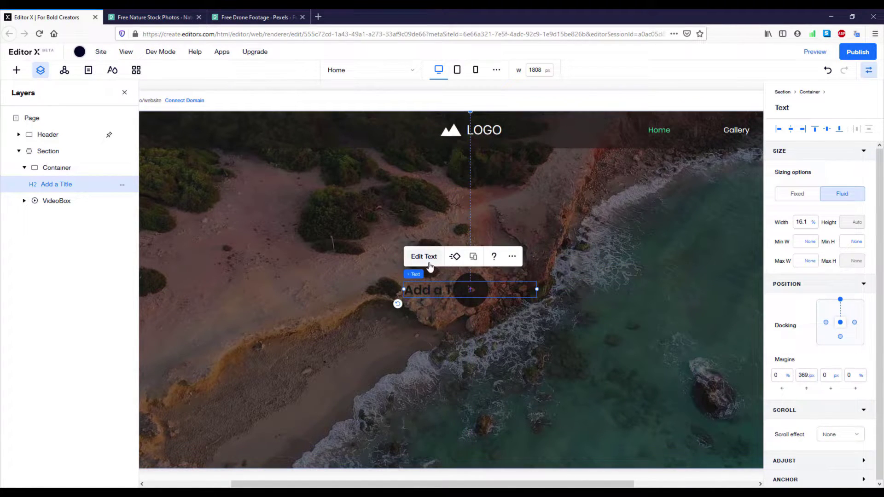
Step: Center-align the title's text and change its color to white
click(426, 260)
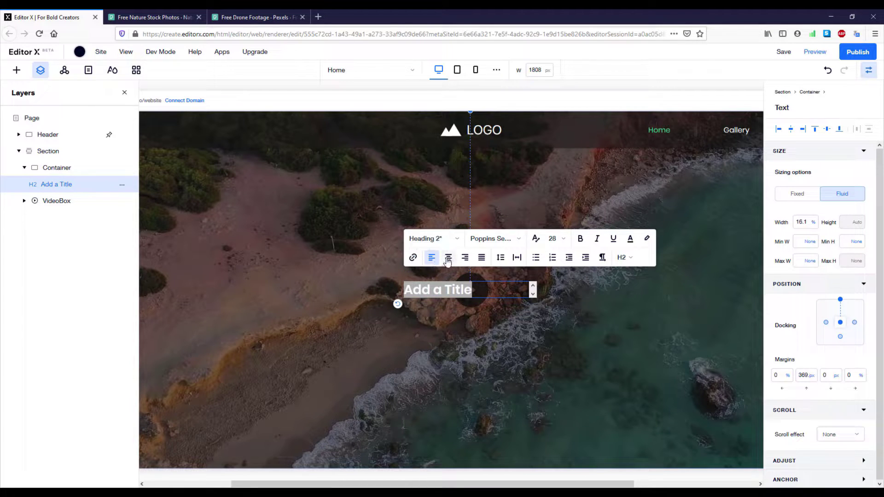
click(448, 261)
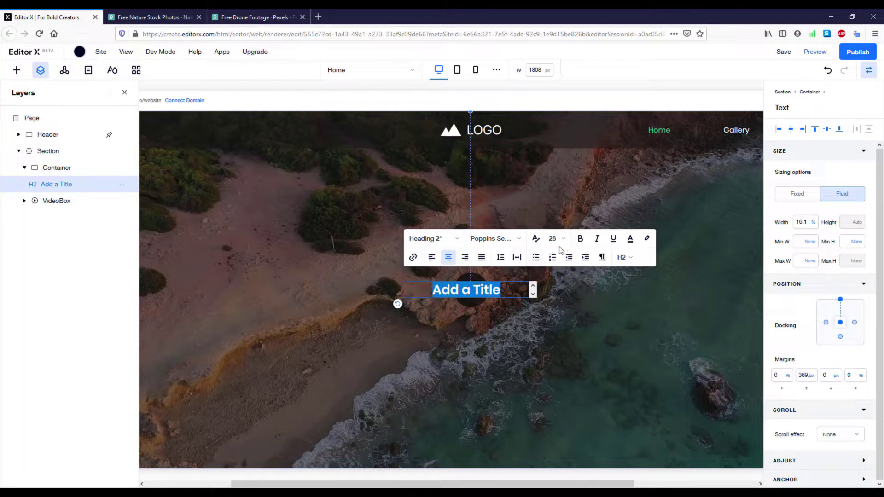
click(633, 242)
click(547, 264)
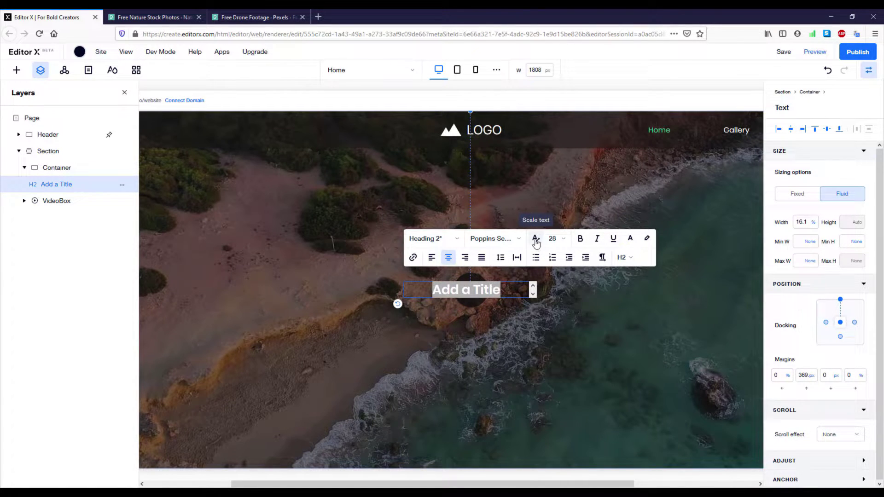
Step: Turn on text scaling for the title with a font size range of 50 to 72 and finish editing its text
click(535, 240)
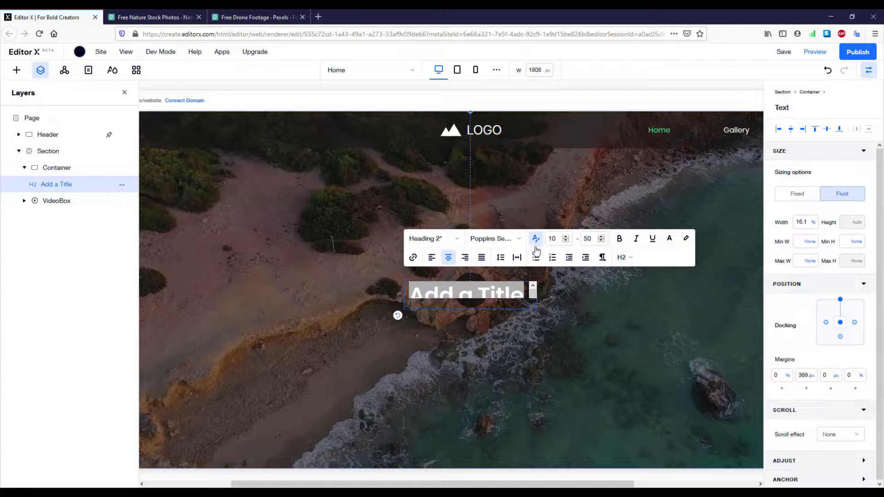
click(558, 242)
text(50)
click(596, 239)
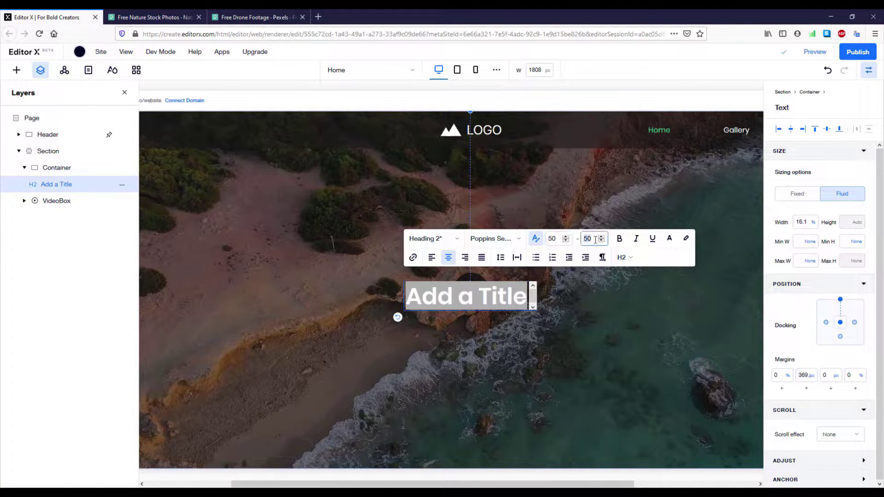
text(72)
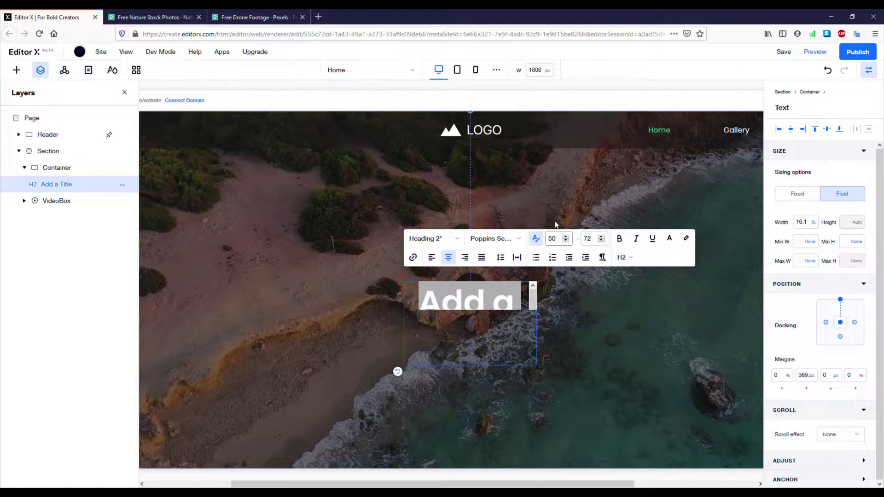
click(512, 263)
click(487, 298)
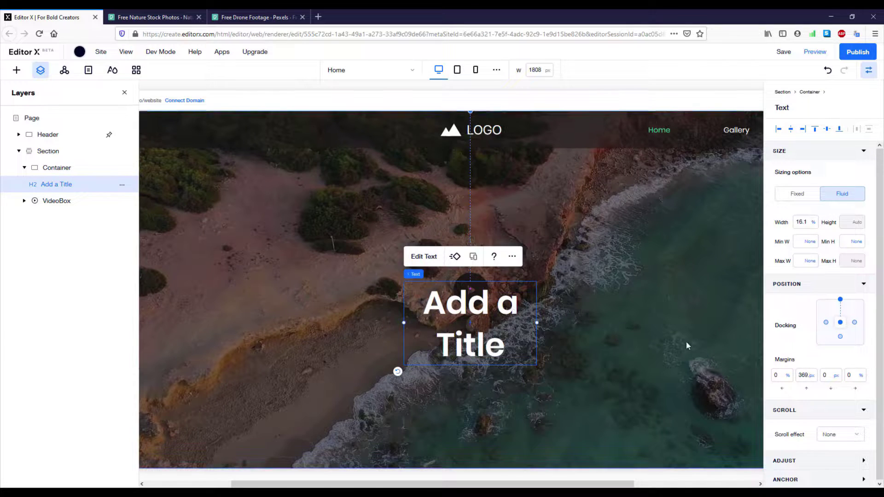
Step: Remove the title's top docking and dock it to the left and right sides of the container instead
click(840, 301)
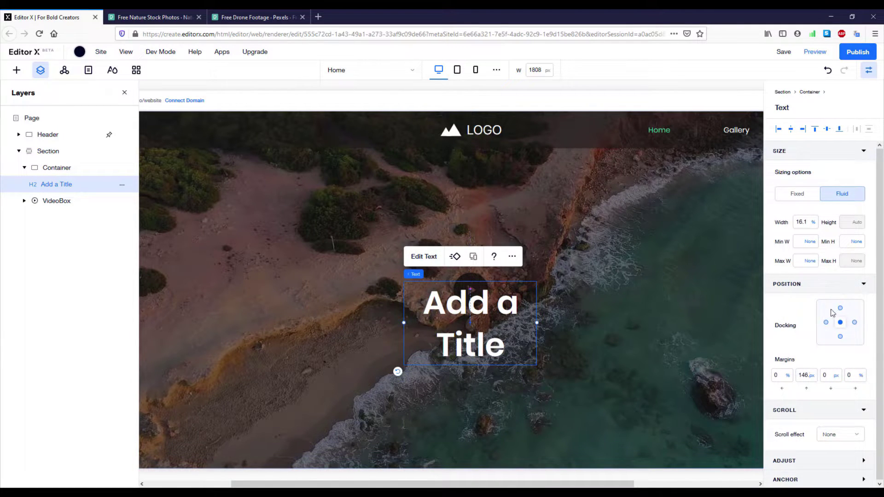
click(825, 324)
click(855, 322)
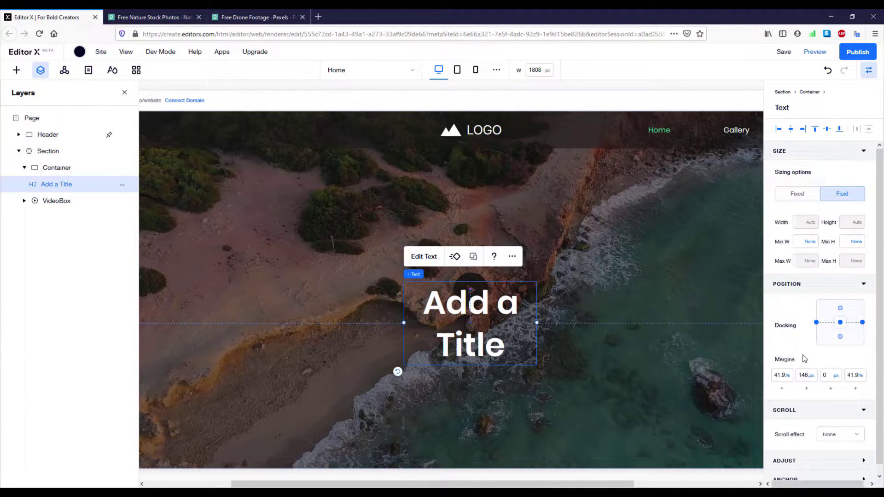
Step: Set the title's left and right margins to 30% and its top margin to 0 px
click(778, 375)
text(30)
key(Return)
click(855, 375)
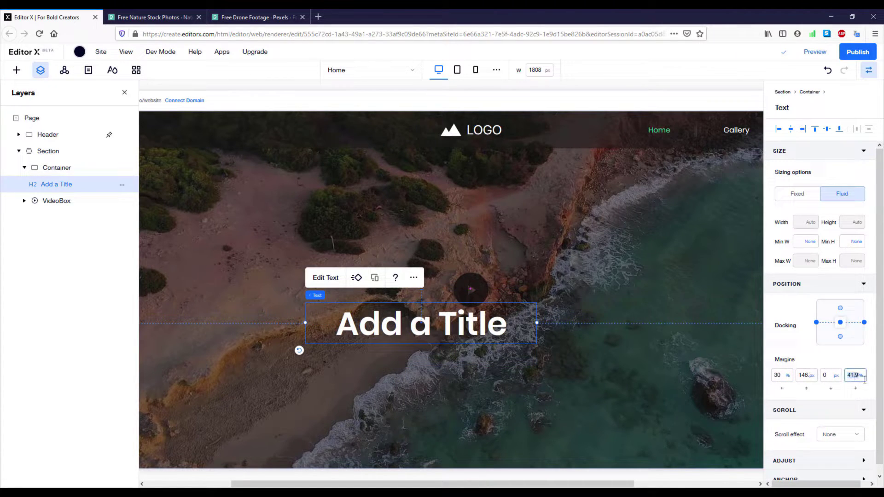
text(30)
key(Return)
click(806, 375)
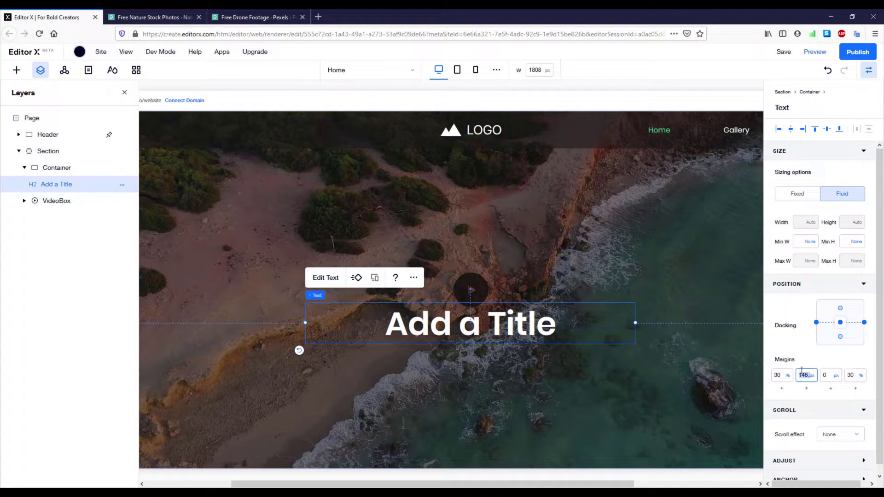
text(0)
key(Return)
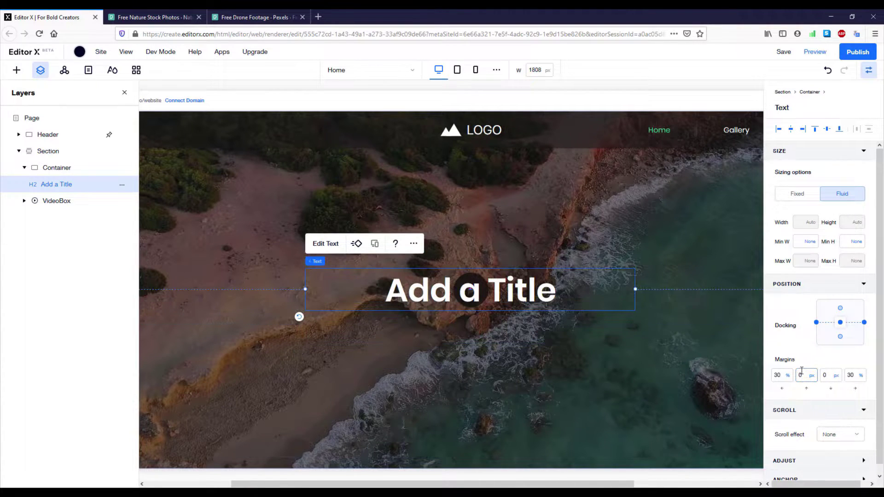
Step: Replace the title's text with "Explore Nature"
double_click(438, 300)
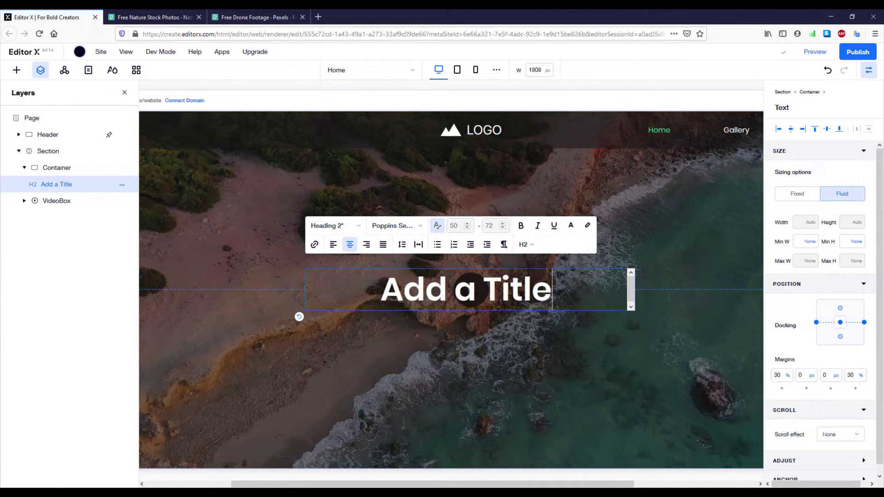
text(Expl)
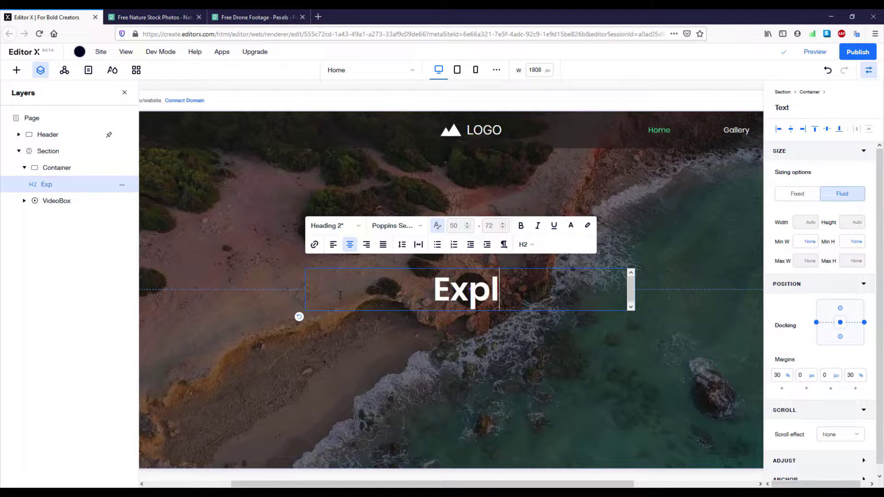
text(ore Nature)
click(622, 231)
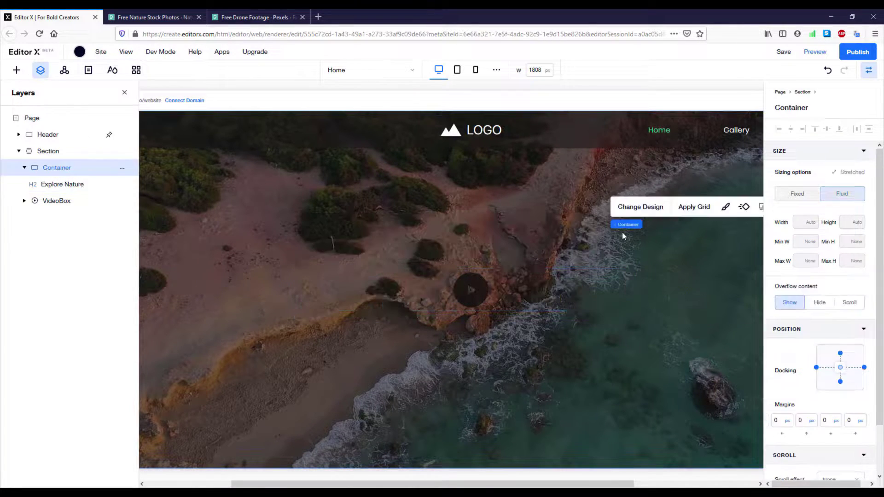
Step: Add a paragraph to the overlay container and place it directly beneath the title, centered horizontally
click(474, 336)
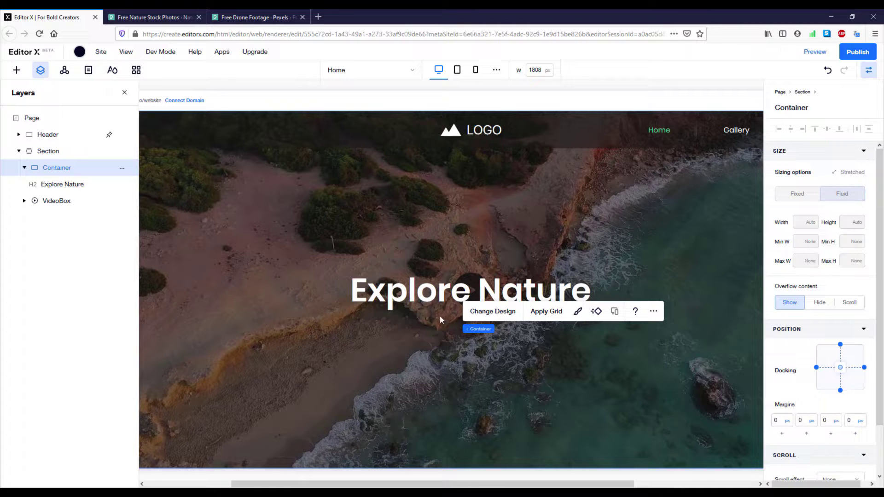
right_click(440, 339)
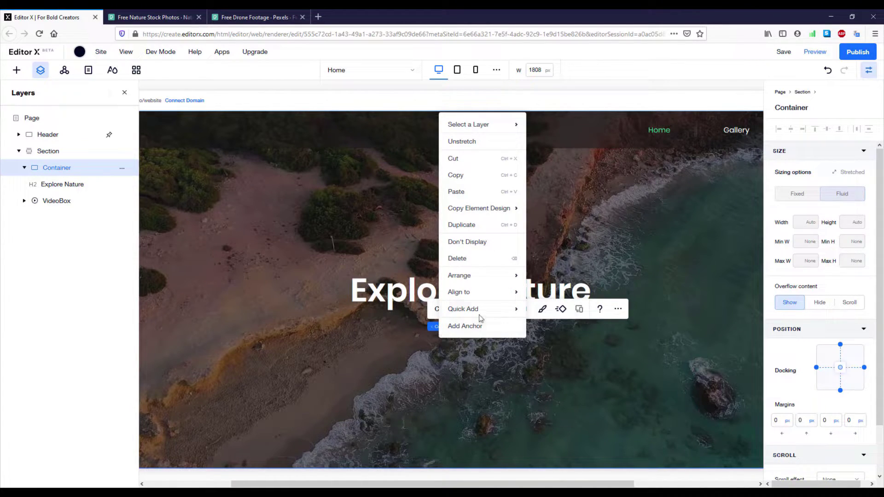
mouse_move(481, 313)
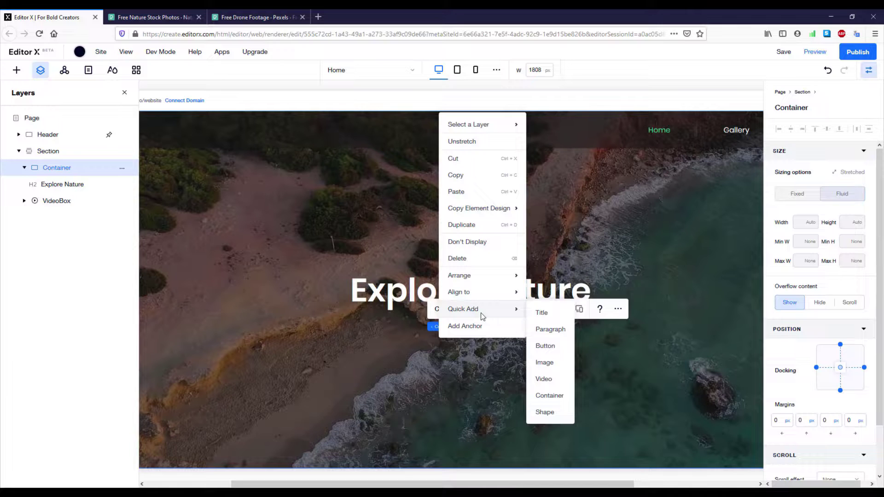
click(550, 329)
drag(463, 318, 462, 317)
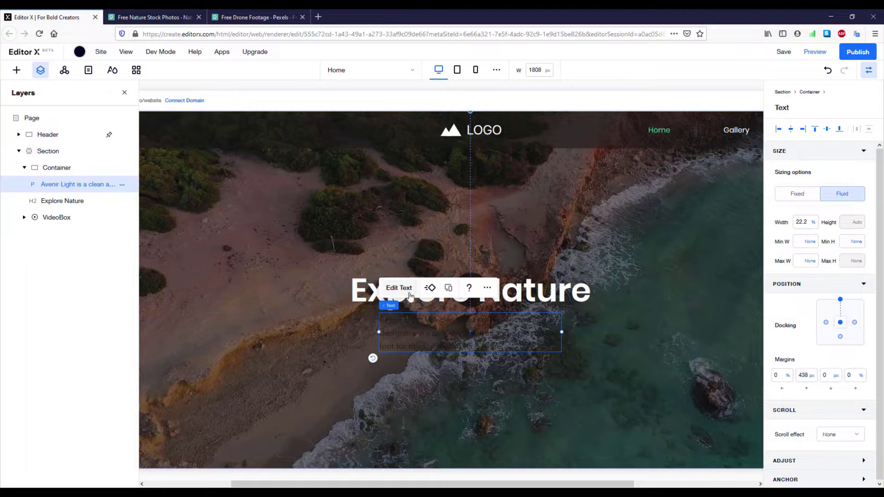
Step: Center-align the paragraph's text and turn on text scaling with a font size range of 14 to 18
click(410, 293)
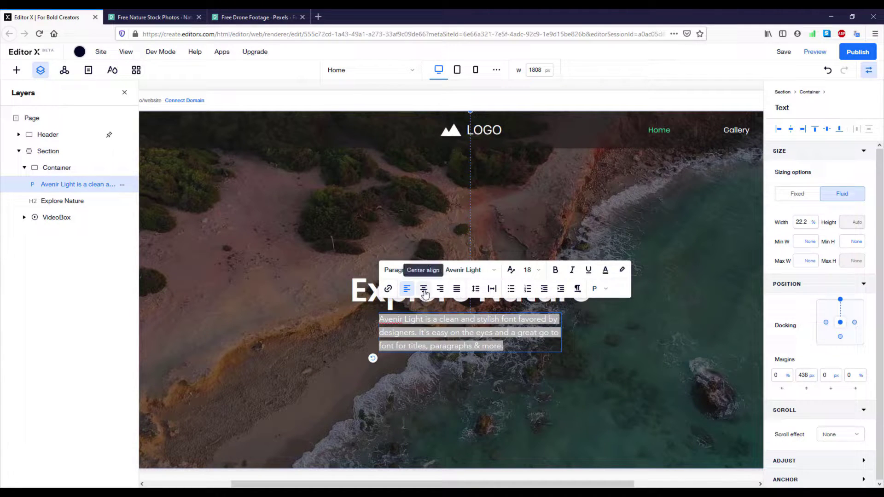
click(424, 290)
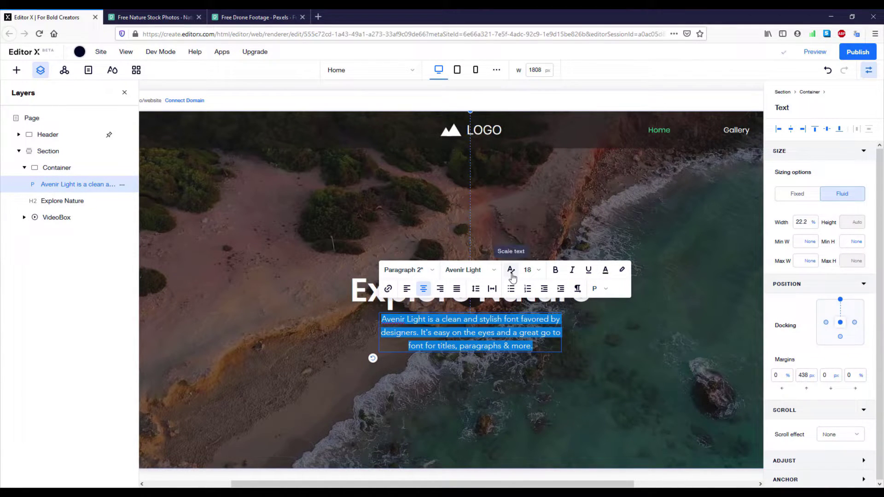
click(511, 275)
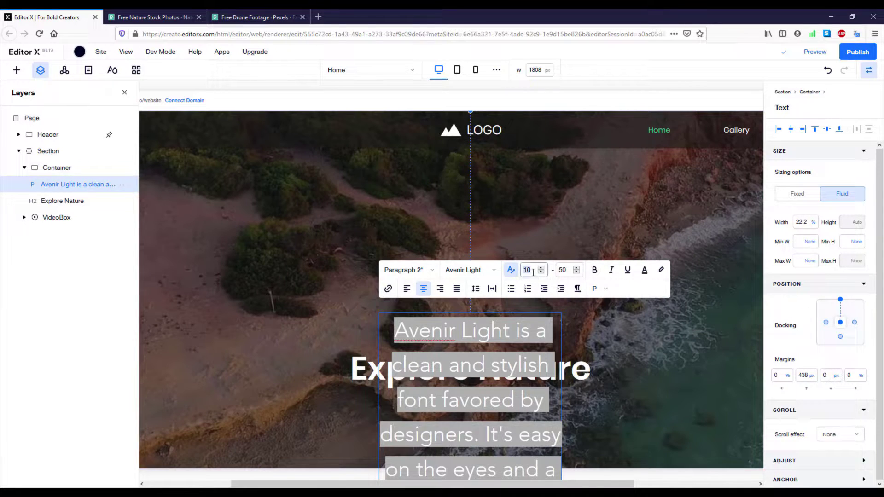
click(511, 270)
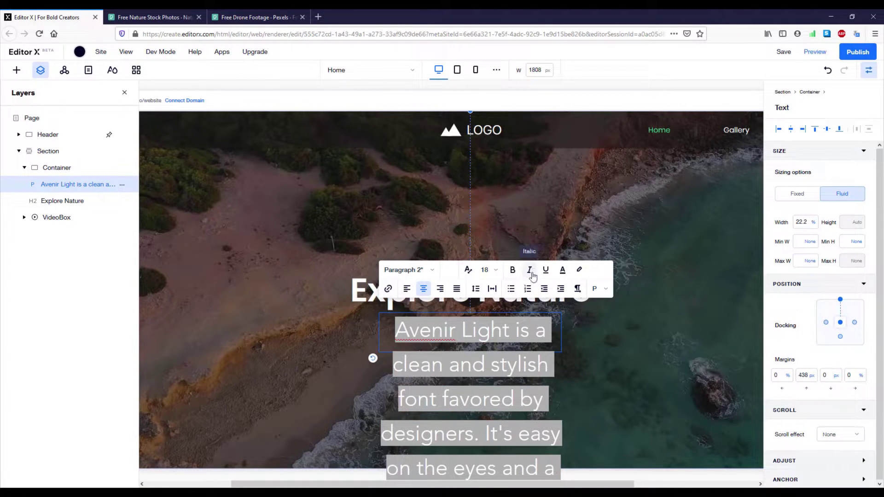
click(469, 270)
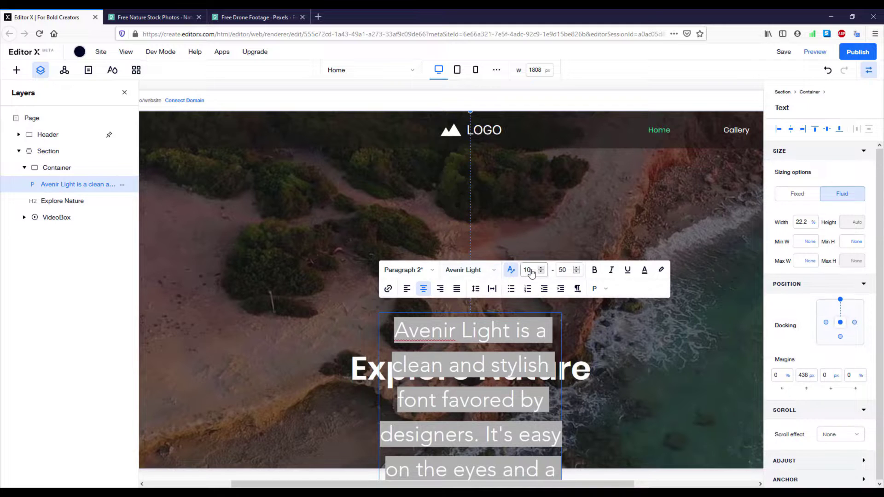
text(14)
click(561, 271)
text(18)
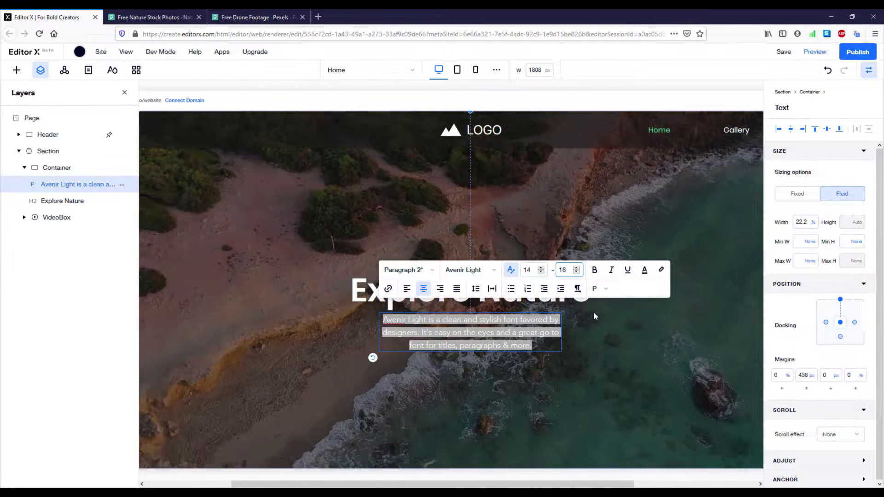
Step: Change the paragraph's text color to white and finish editing its text
click(644, 270)
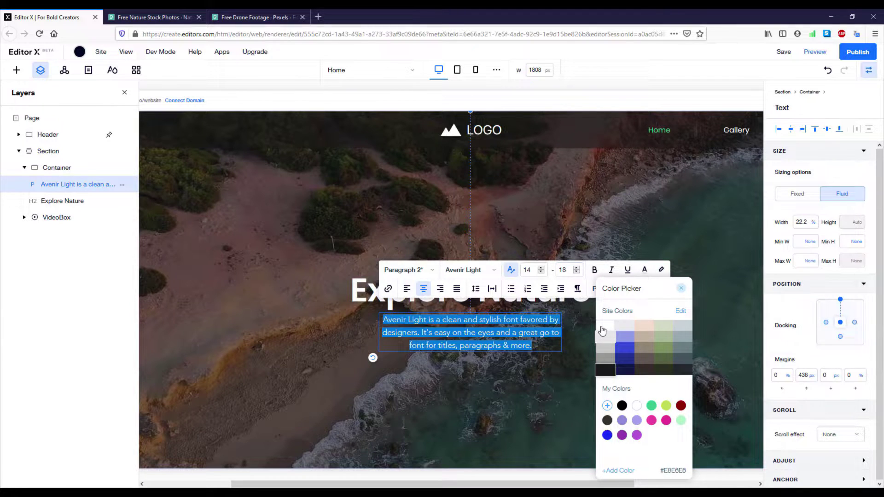
click(527, 272)
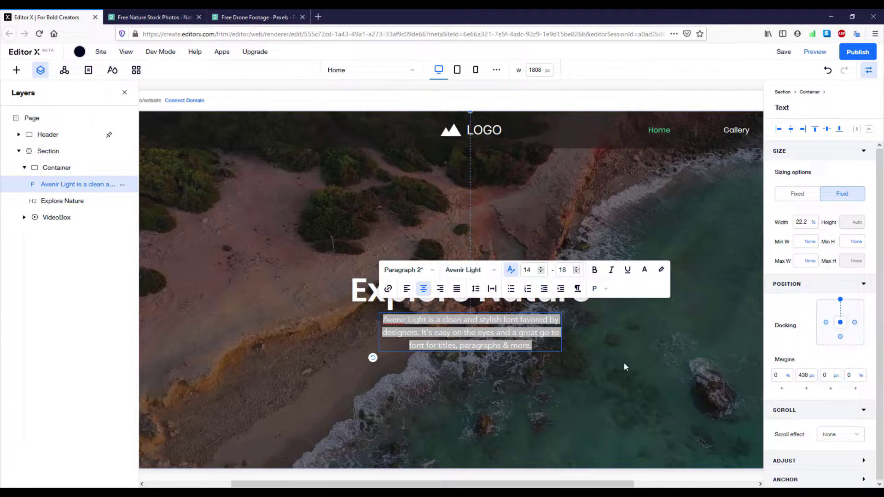
key(Escape)
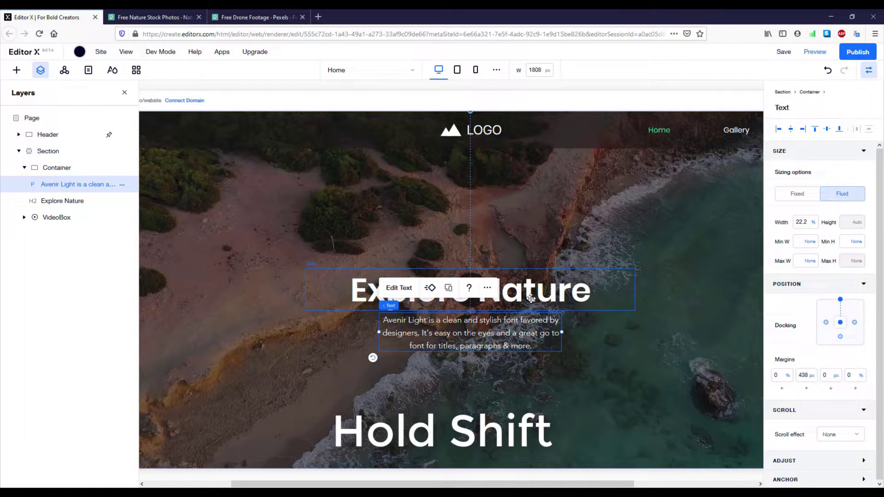
Step: Stack the title and paragraph together, then position the stack docked left and right with a top margin of 0 px
shift+click(531, 298)
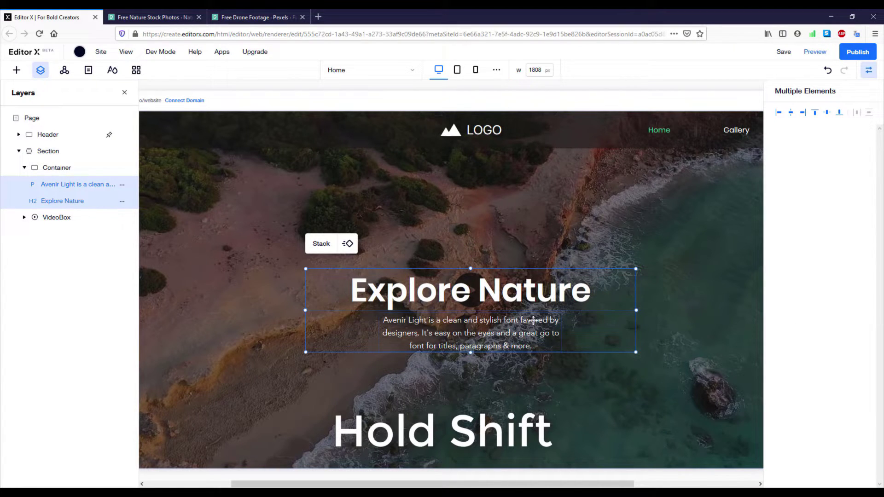
click(322, 244)
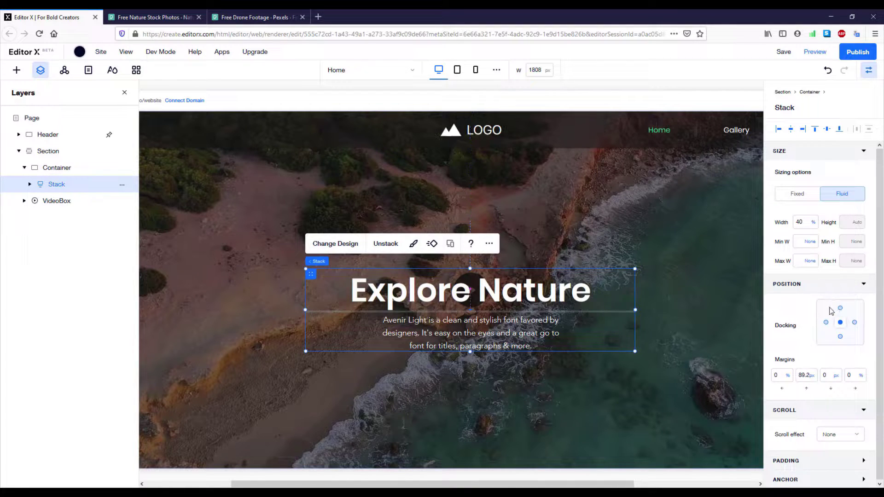
click(826, 322)
click(778, 375)
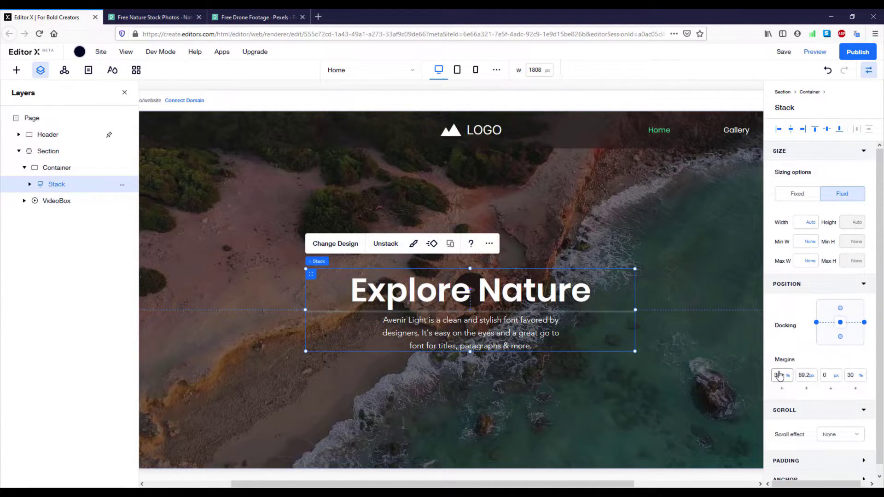
click(801, 380)
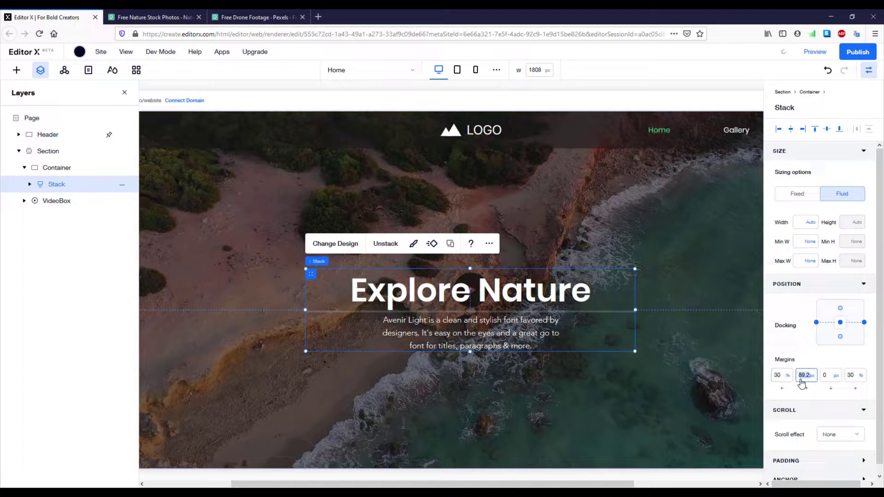
text(0)
key(Return)
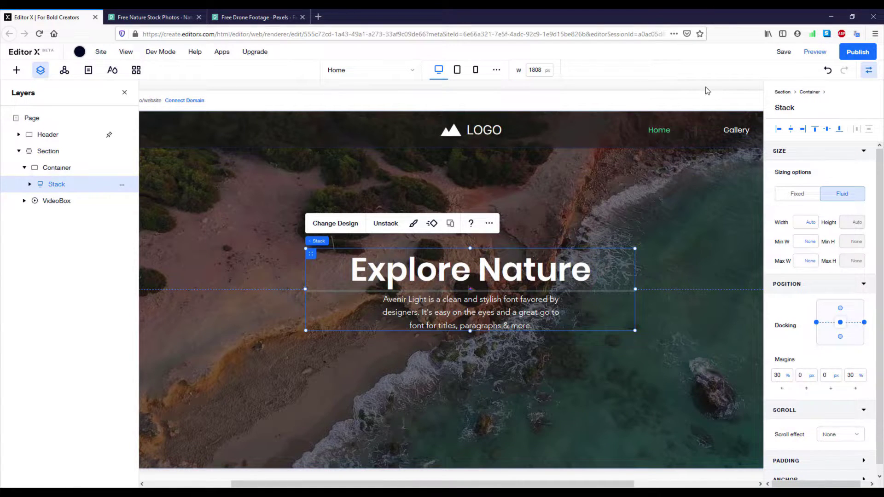
Step: Save the site and dismiss the save dialog without publishing
click(781, 53)
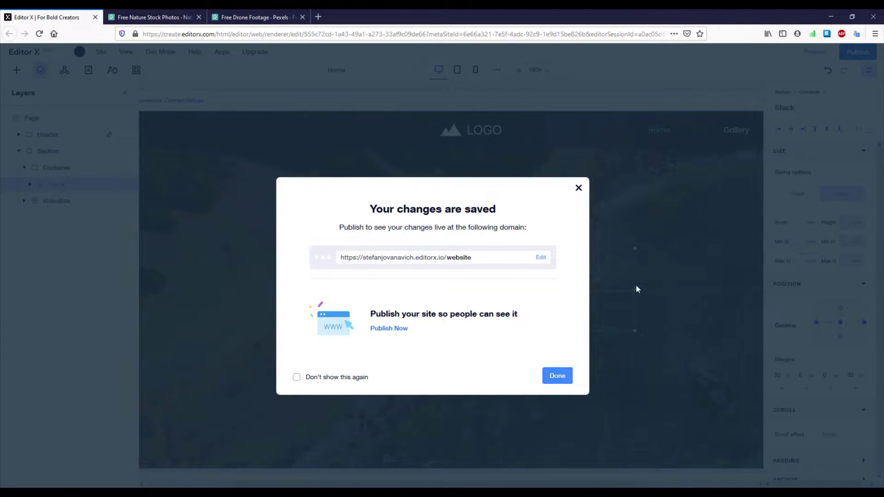
click(638, 289)
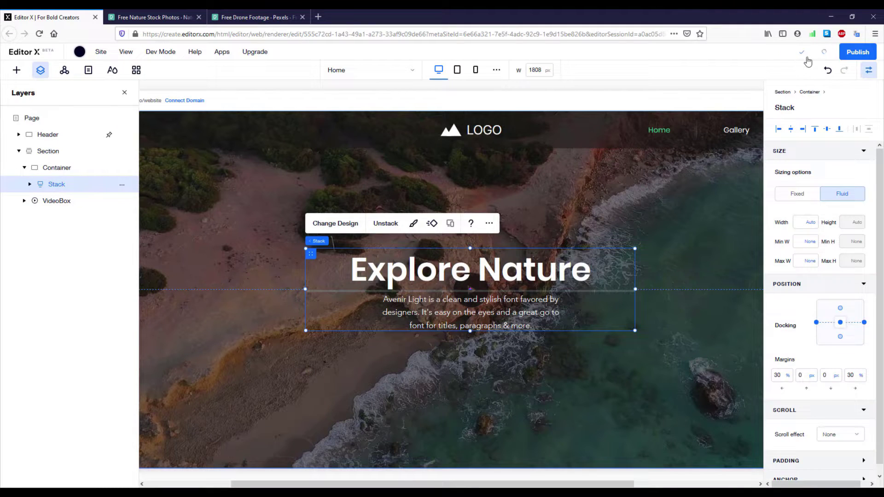
Step: Preview the home page and switch the preview to the Tablet breakpoint to check the hero text's layout
click(813, 53)
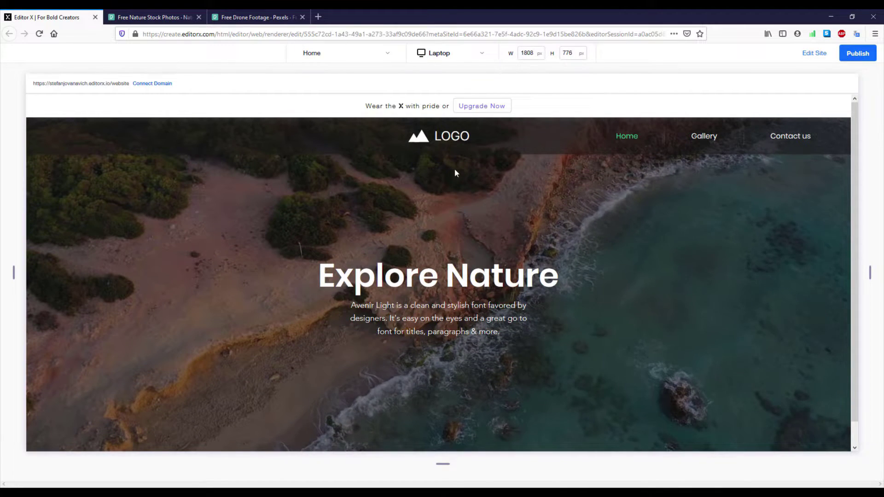
click(479, 53)
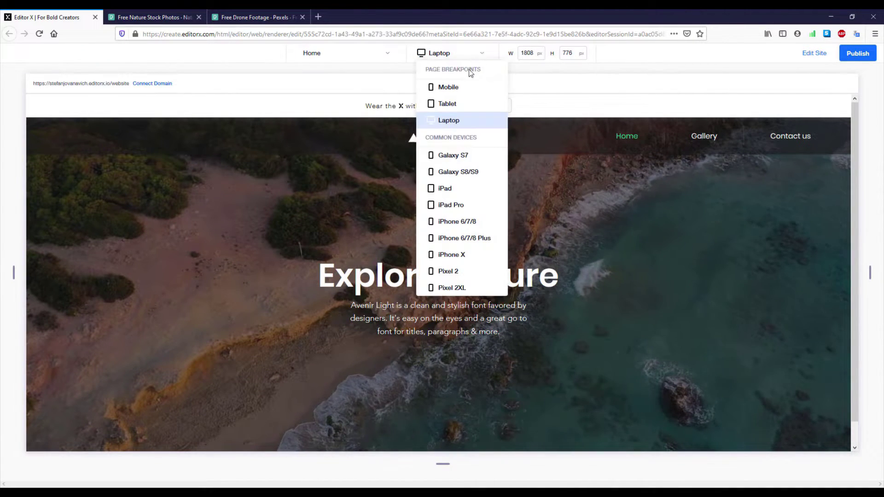
click(458, 105)
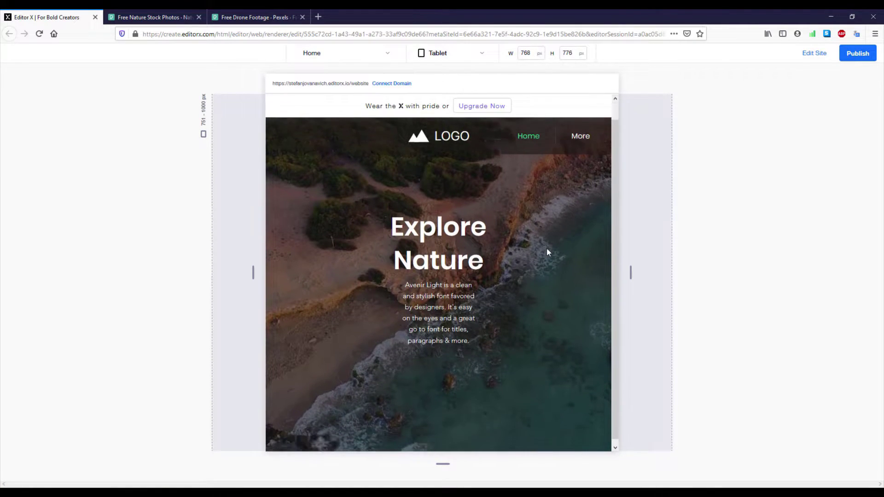
Step: Check the hero text and header in the preview at the Mobile breakpoint and return to editing the site
click(458, 59)
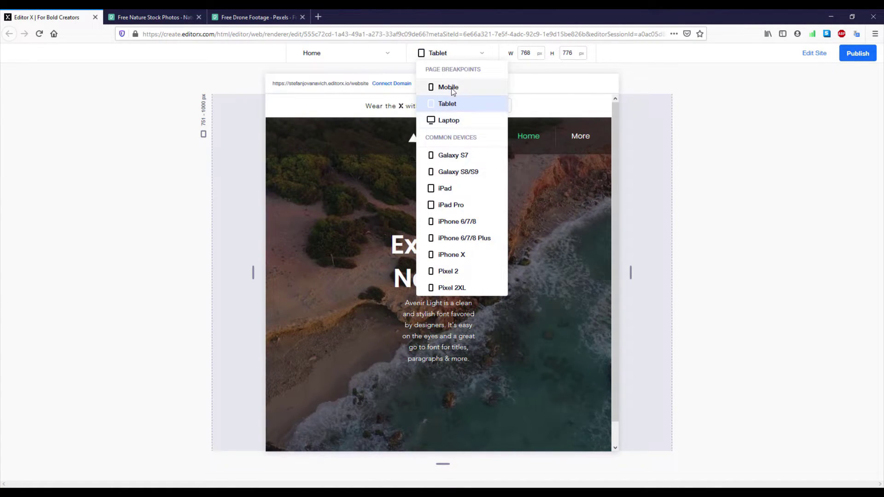
click(452, 85)
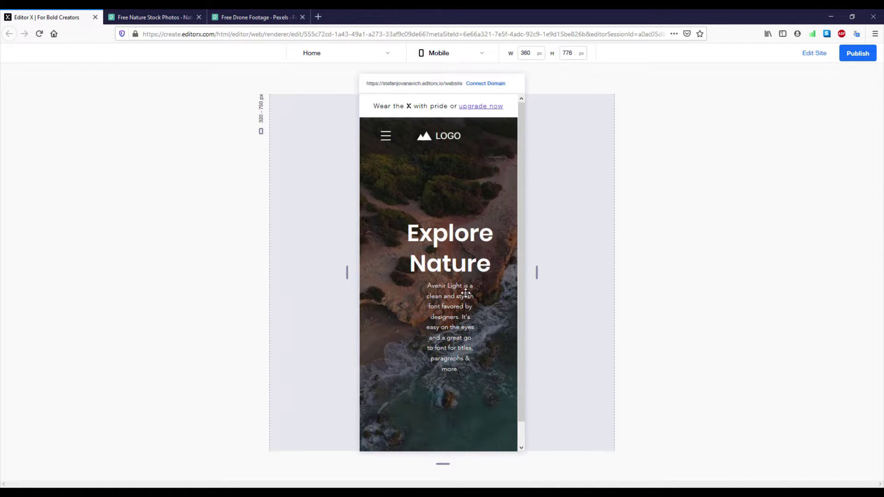
click(814, 53)
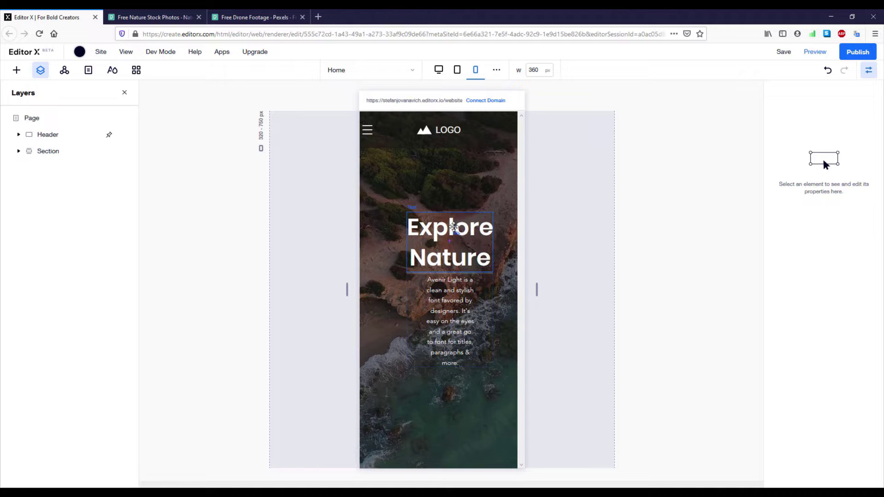
Step: Move the title and paragraph stack to the horizontal center of the mobile hero, giving it side margins of about 22.6%
click(19, 152)
click(19, 152)
click(24, 168)
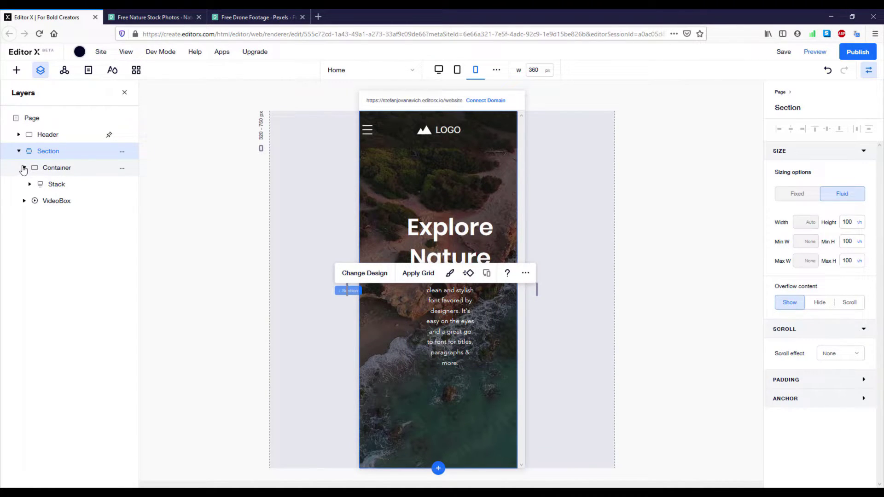
click(56, 185)
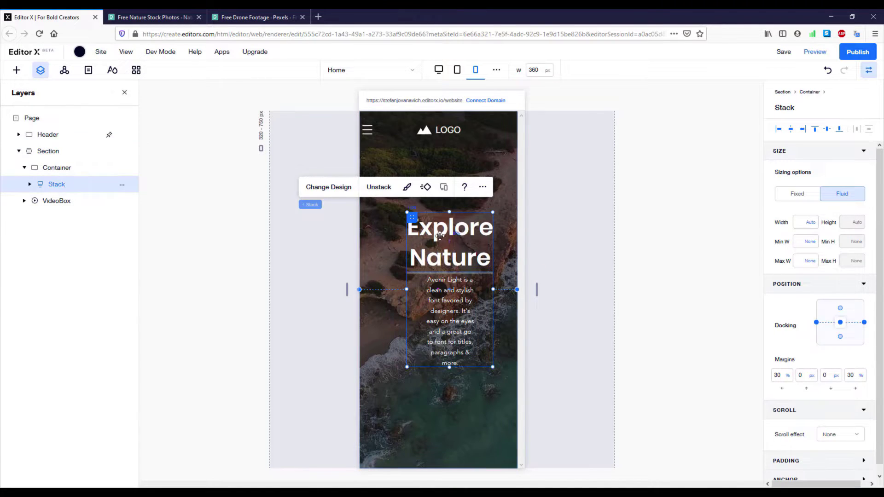
drag(412, 218, 401, 218)
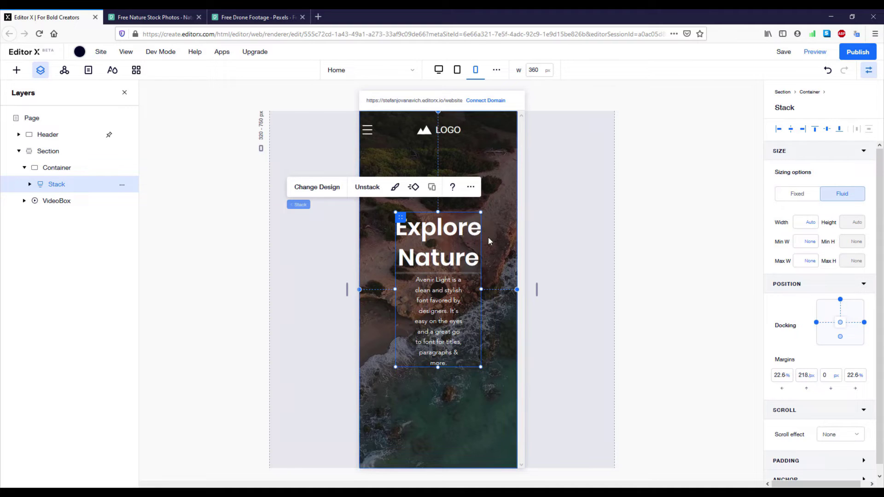
Step: Dock the paragraph to both sides of the stack in the mobile layout, with left and right margins of 0%
click(440, 300)
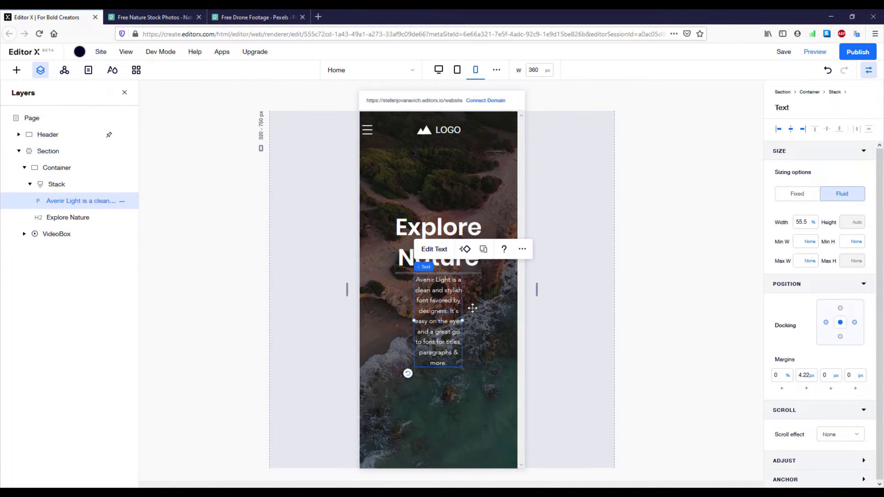
click(779, 375)
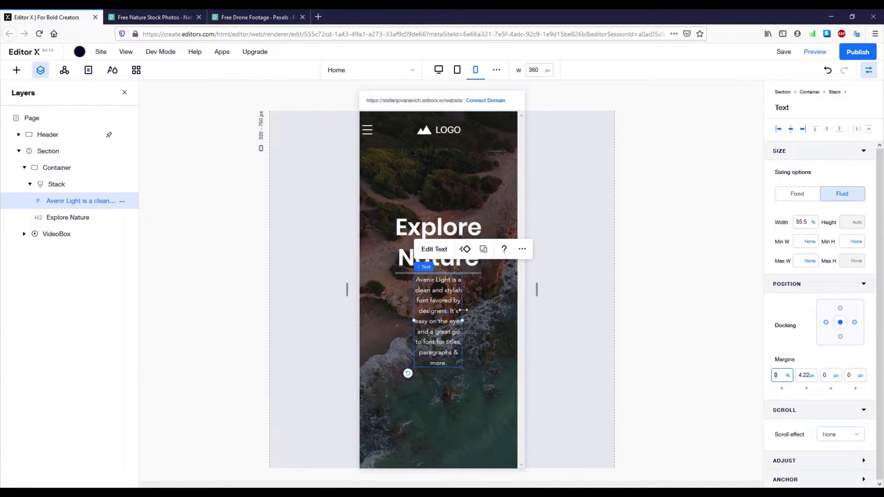
click(827, 323)
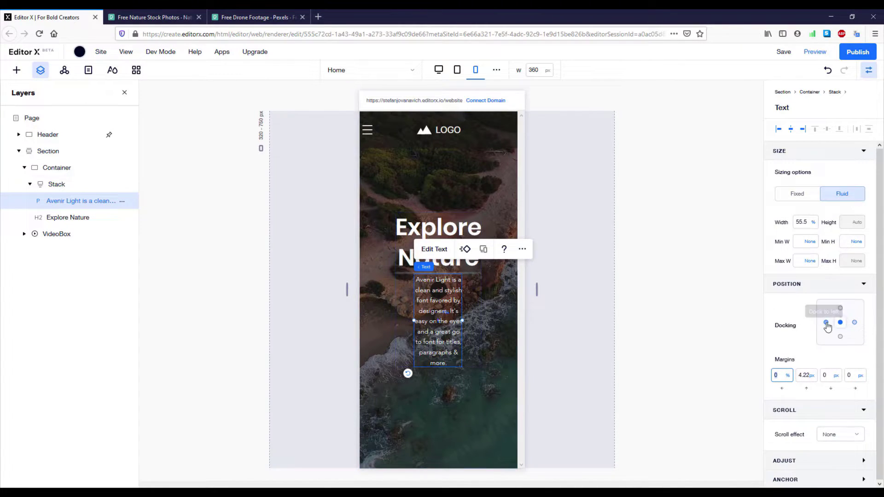
click(855, 322)
click(774, 375)
text(0)
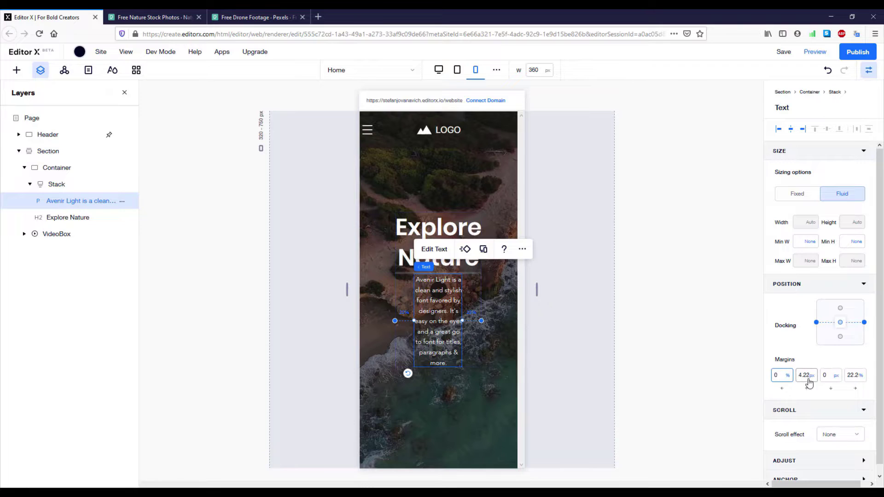
click(855, 375)
text(0)
key(Return)
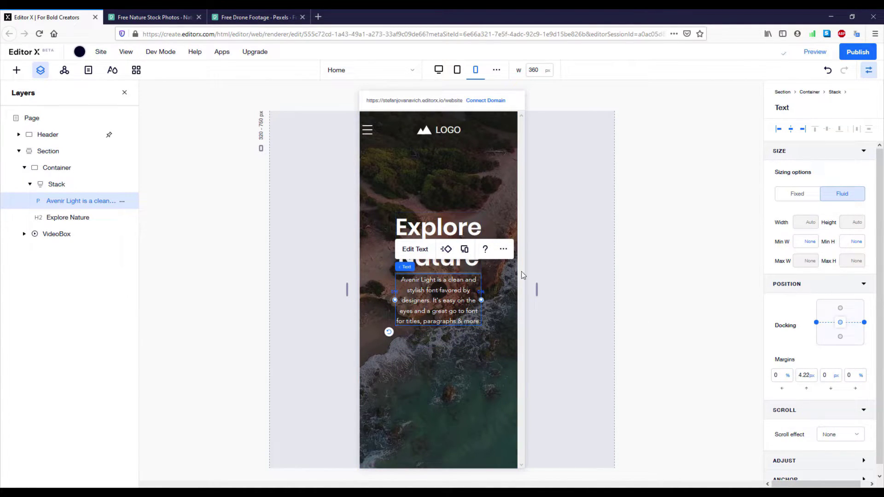
click(500, 291)
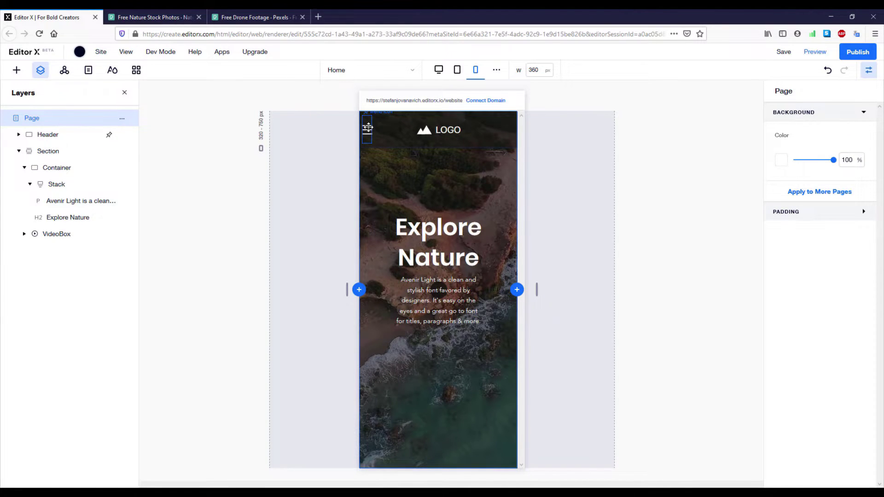
Step: Undock the mobile header's menu icon from both sides and move it to the right of the logo
click(368, 128)
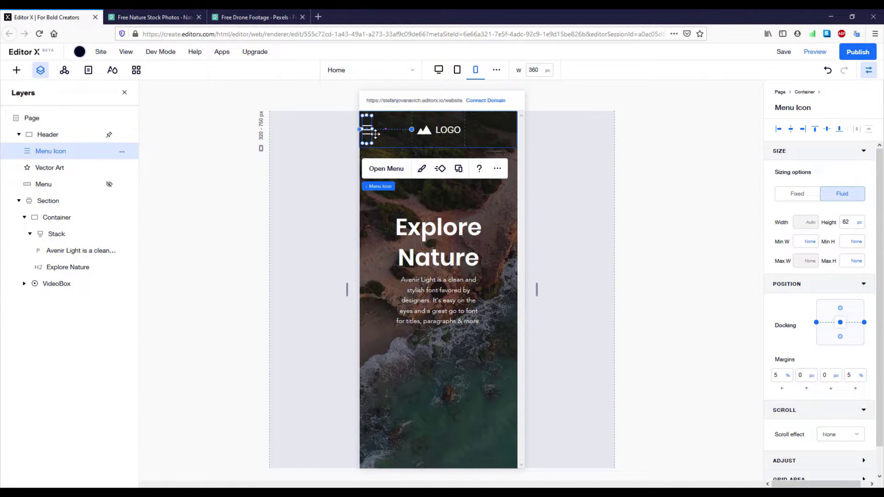
click(816, 323)
click(864, 322)
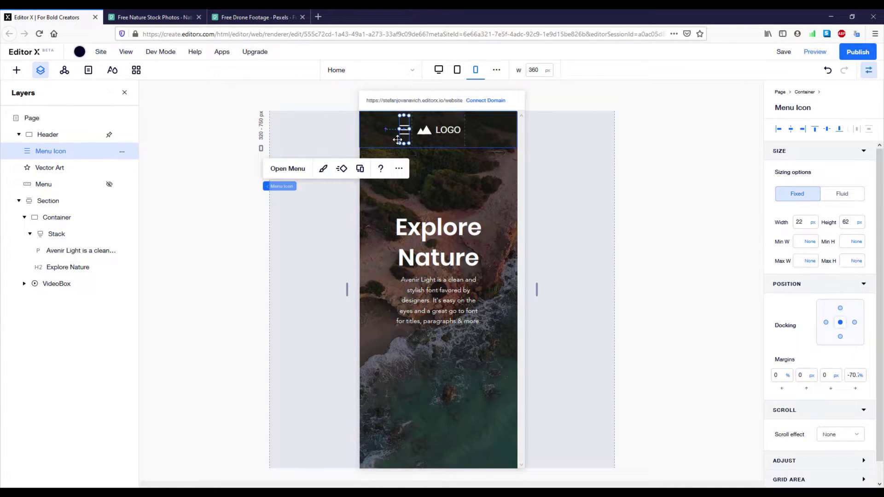
drag(405, 134, 491, 133)
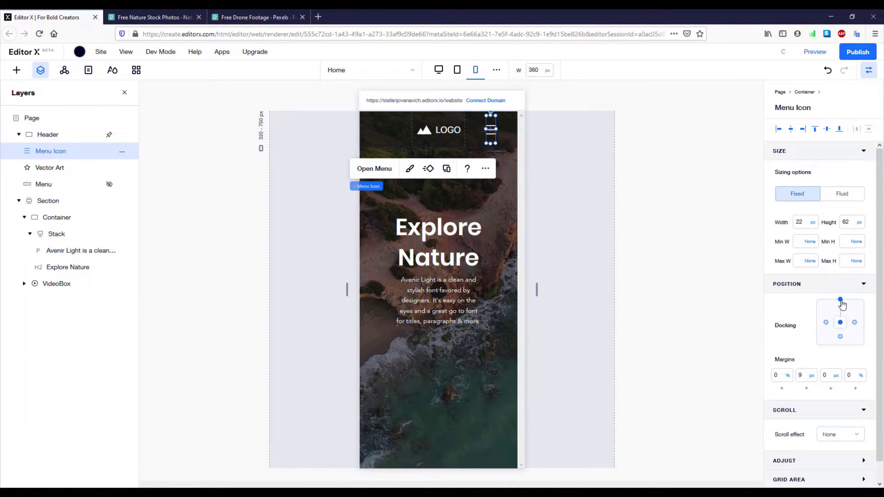
Step: Dock the menu icon left and right with a 50% left and 2% right margin, and save the site without publishing
click(826, 322)
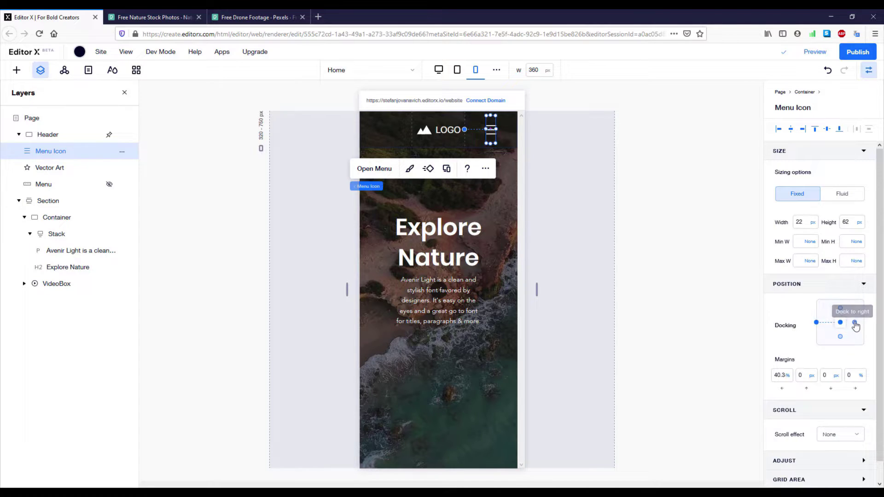
click(854, 323)
click(854, 375)
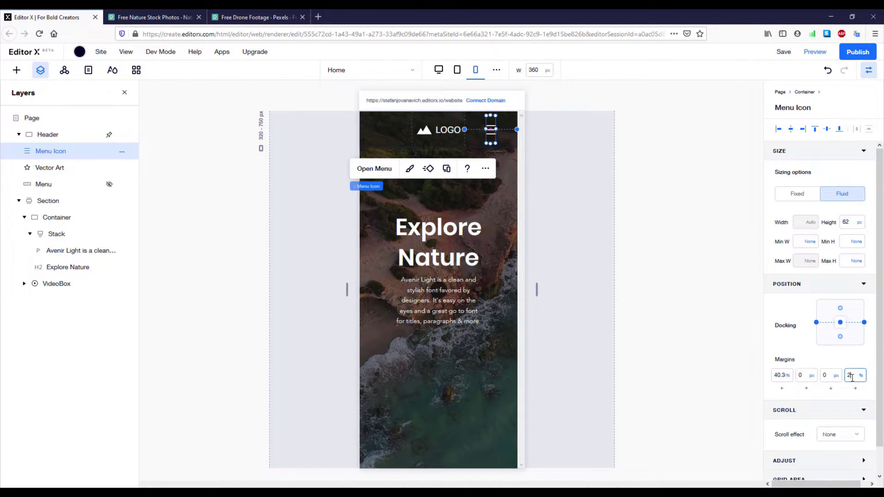
click(786, 374)
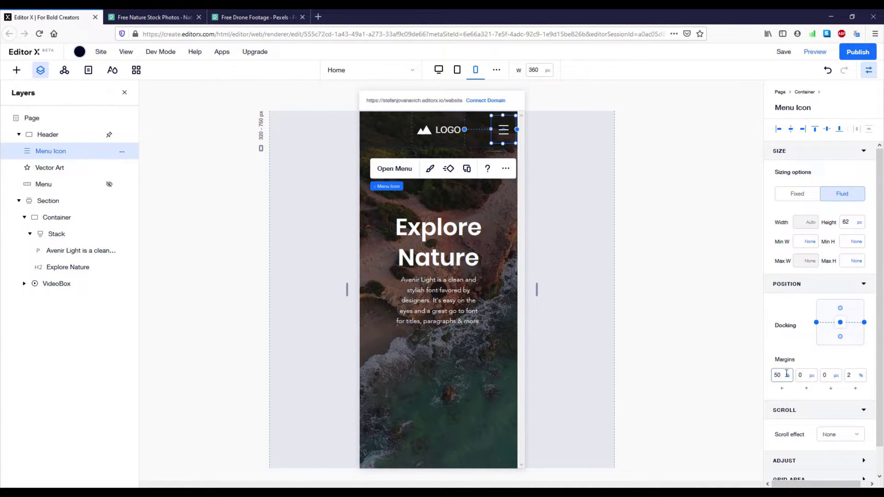
click(783, 52)
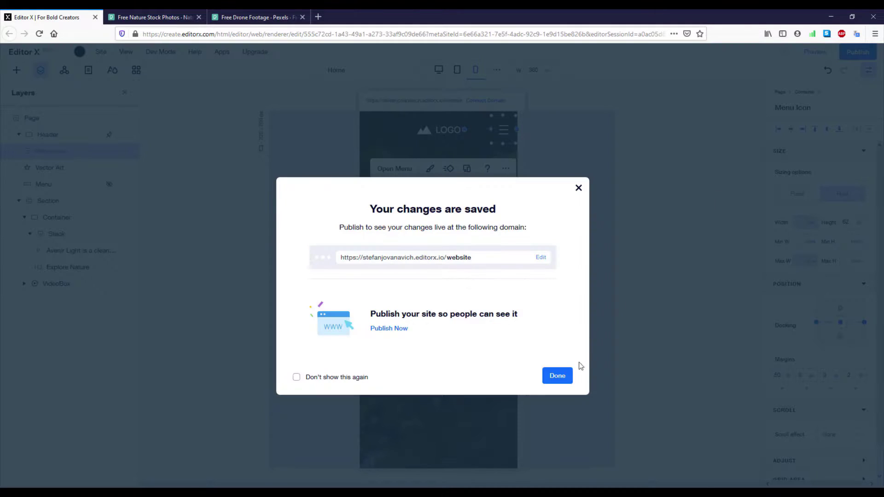
click(567, 376)
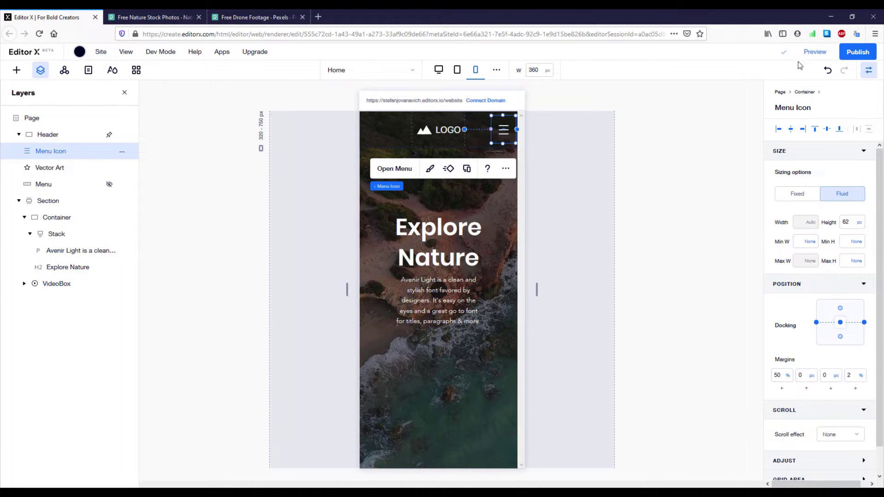
Step: Preview the home page at the Mobile, Tablet and Laptop breakpoints to check the header and hero text, and return to editing
click(815, 52)
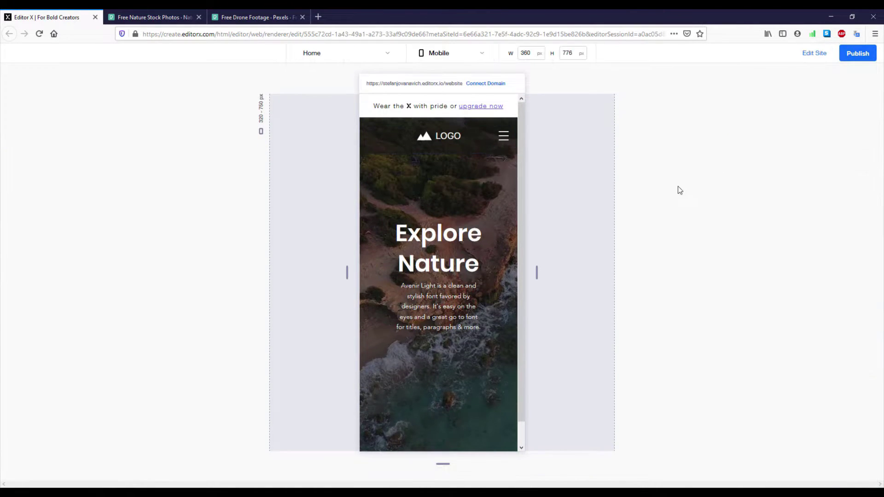
drag(524, 179, 524, 215)
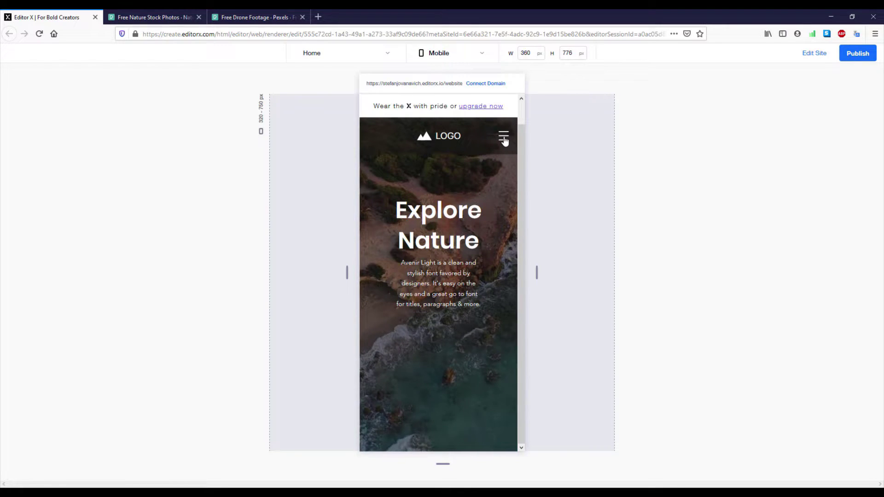
drag(431, 221, 456, 244)
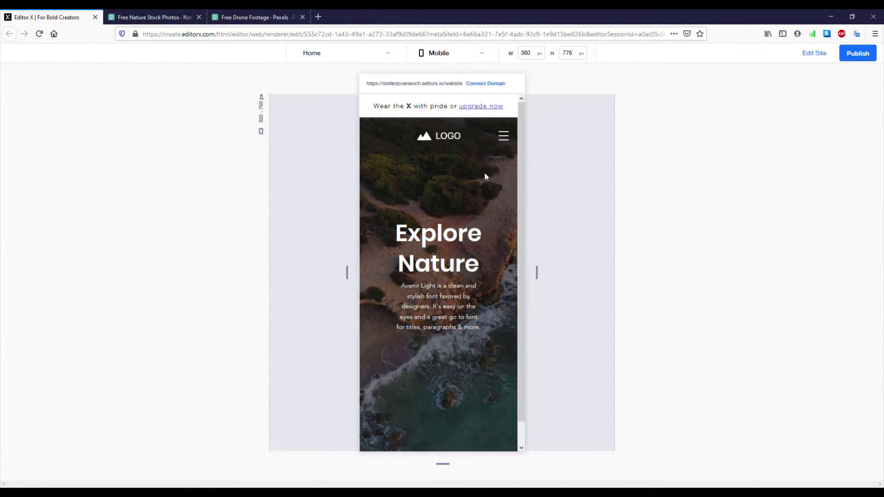
click(477, 54)
click(465, 104)
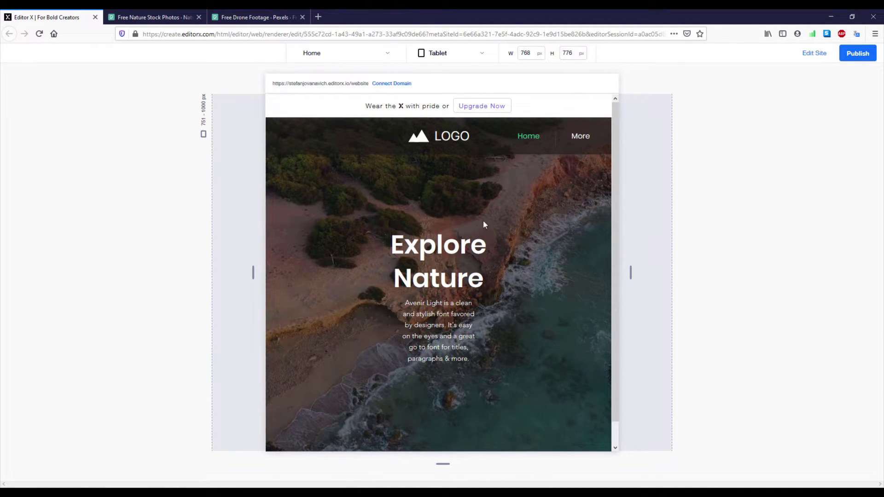
click(426, 54)
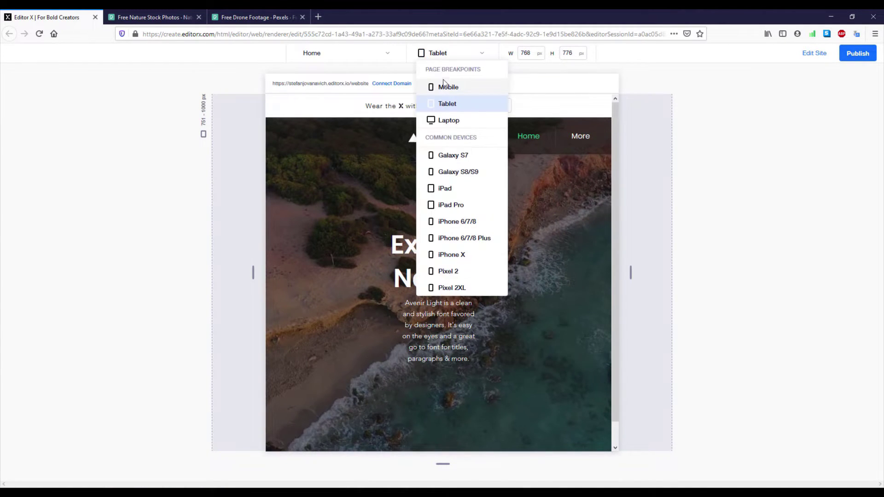
click(445, 121)
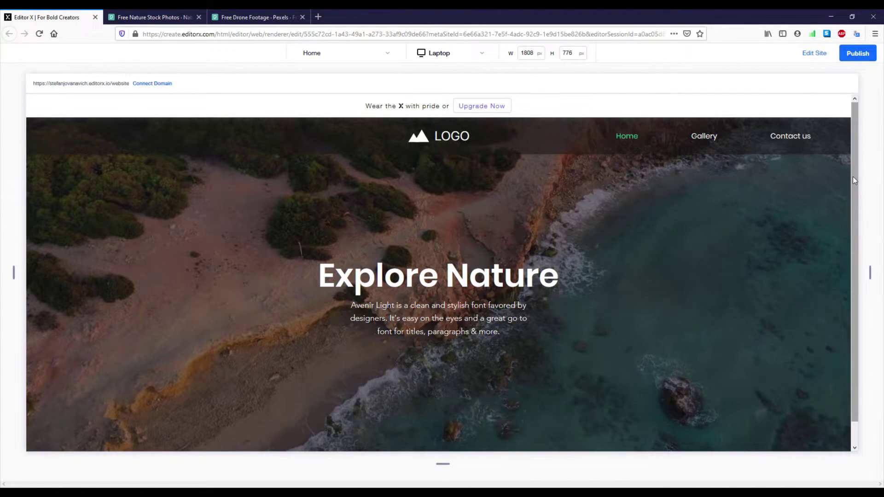
drag(852, 176, 853, 198)
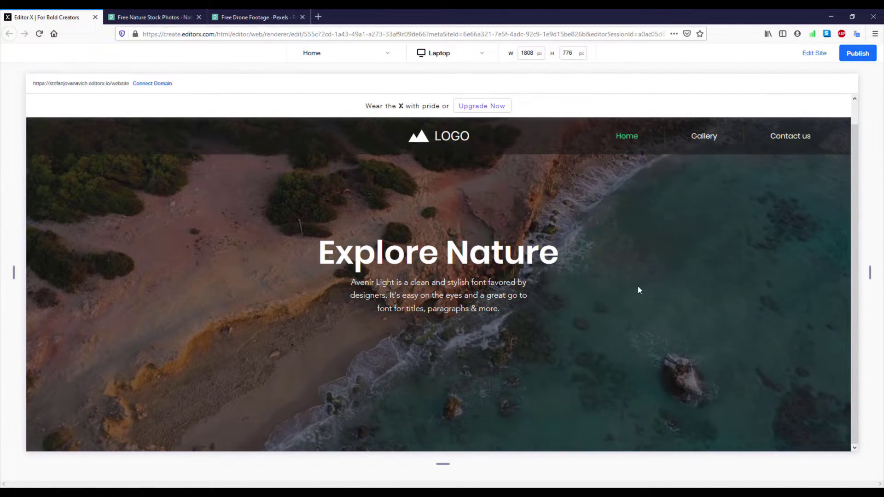
click(814, 54)
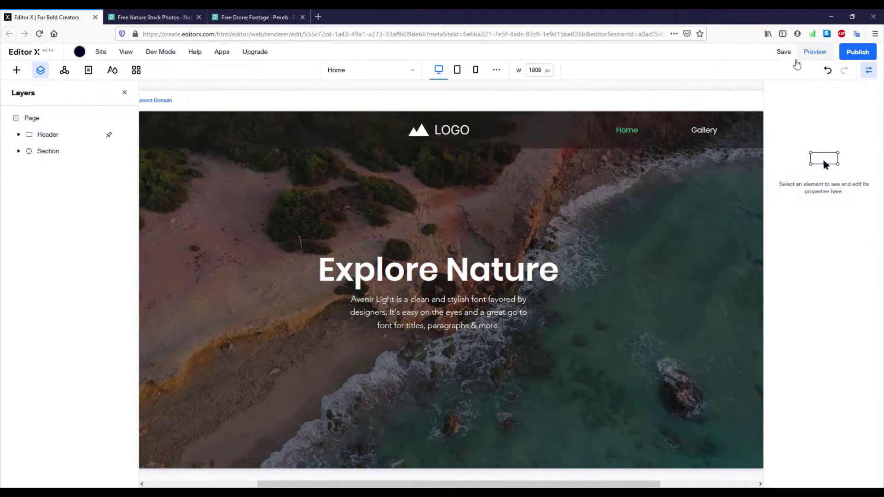
Step: Apply the Float-In animation to the title and paragraph stack in the desktop layout
click(18, 134)
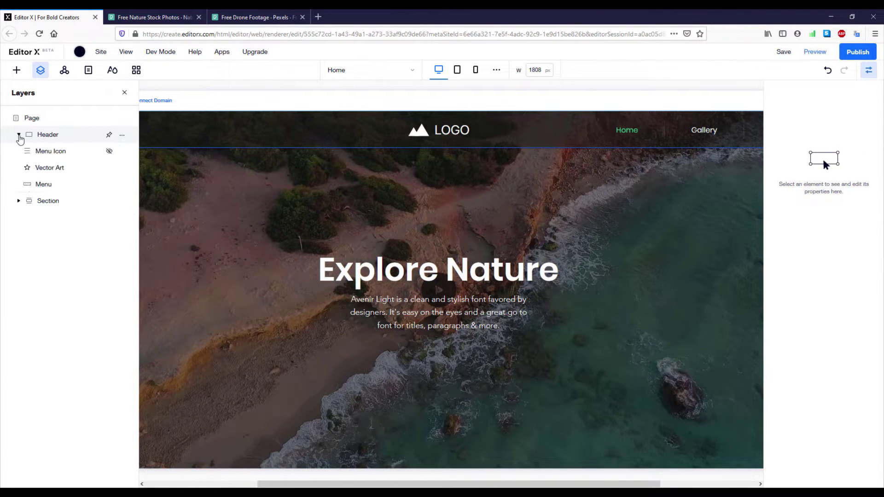
click(19, 136)
click(18, 151)
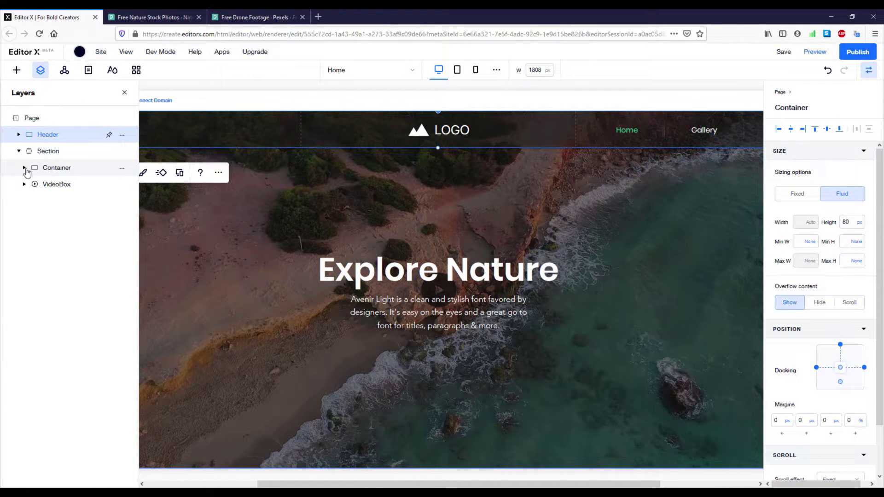
click(25, 169)
click(56, 185)
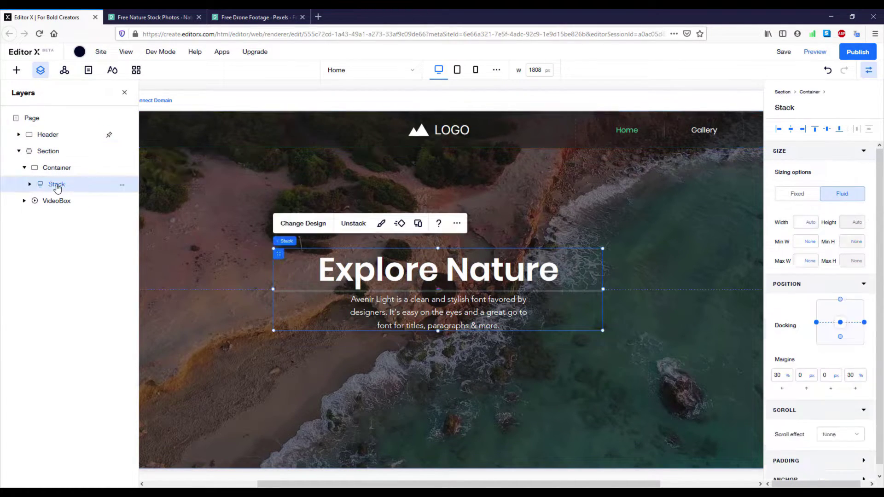
click(399, 224)
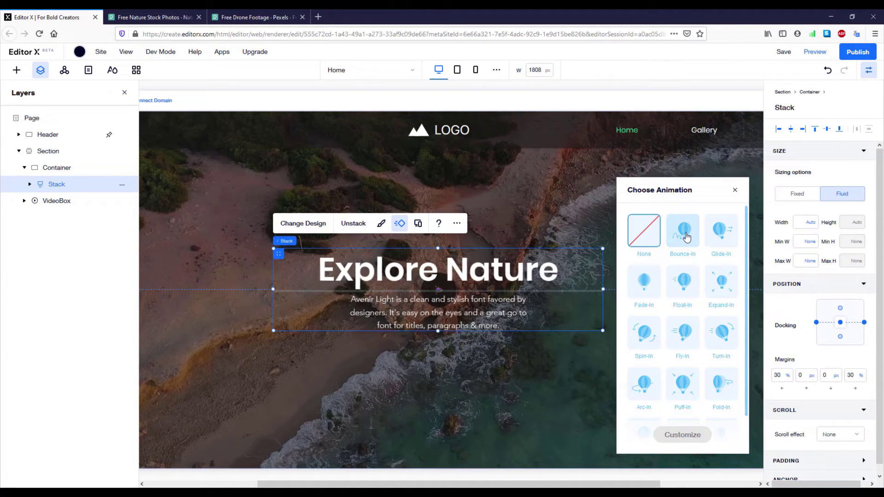
click(688, 285)
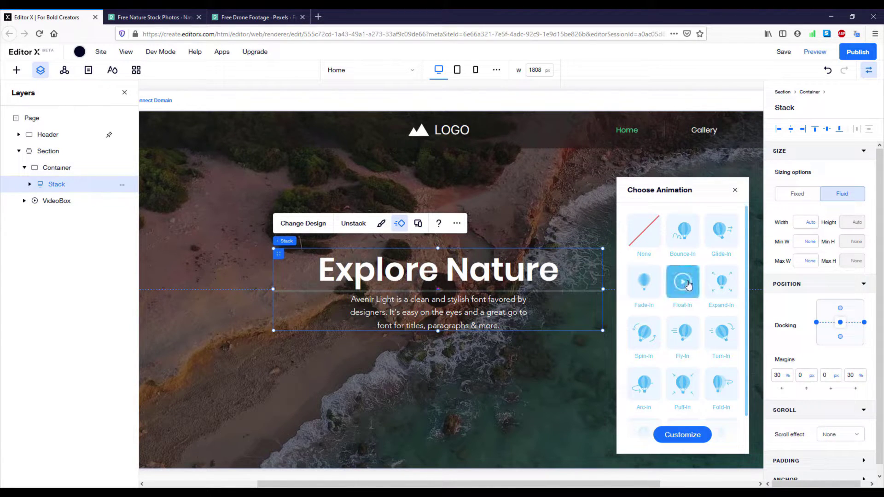
Step: Set the text stack's Float-In animation direction to From bottom and preview it on the home page
click(682, 437)
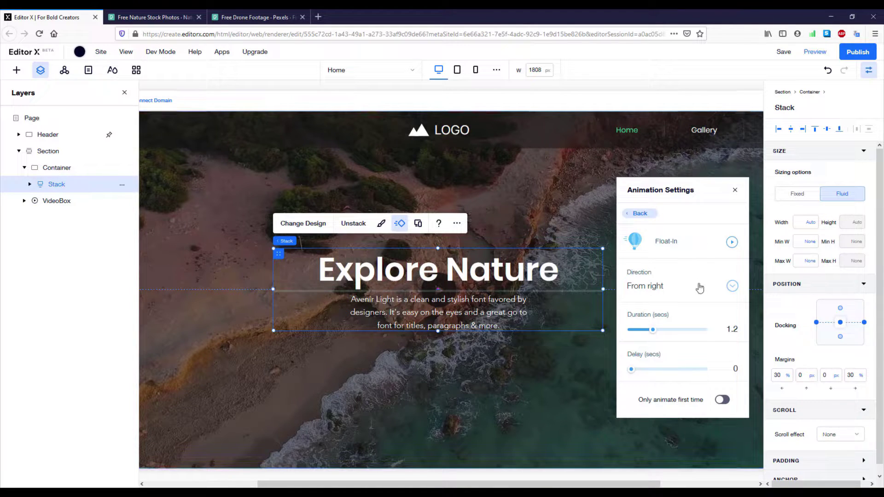
click(734, 290)
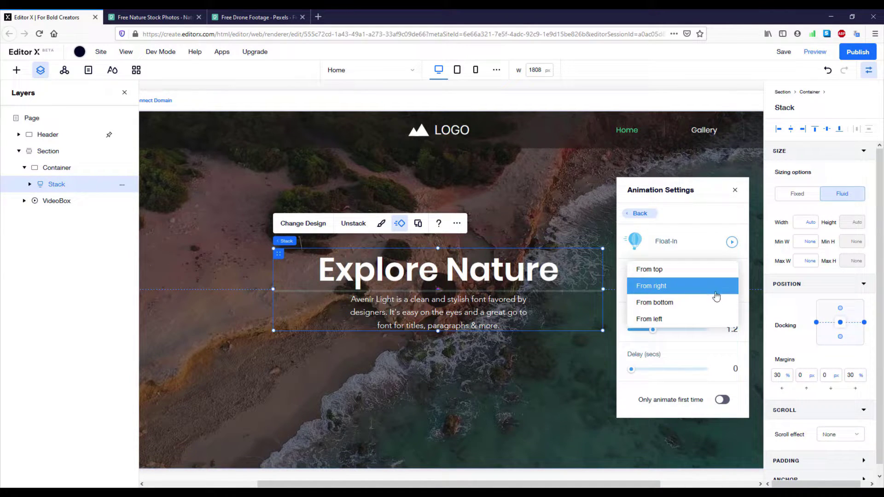
click(681, 303)
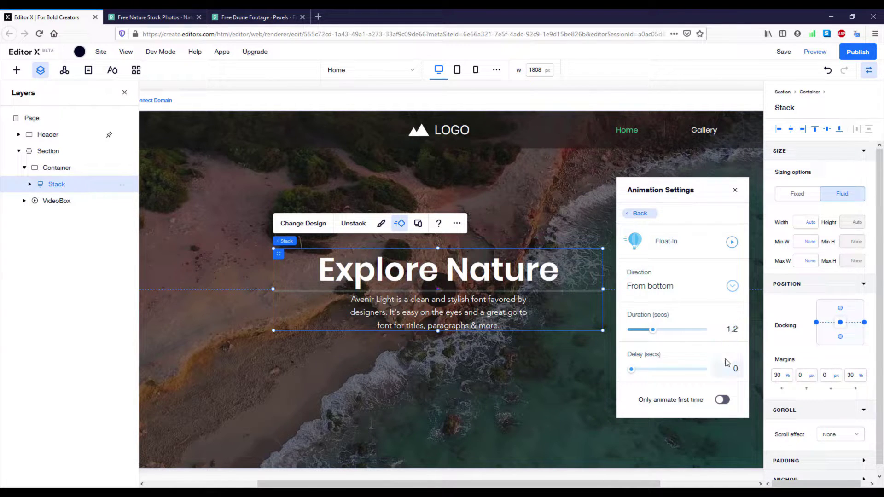
click(735, 190)
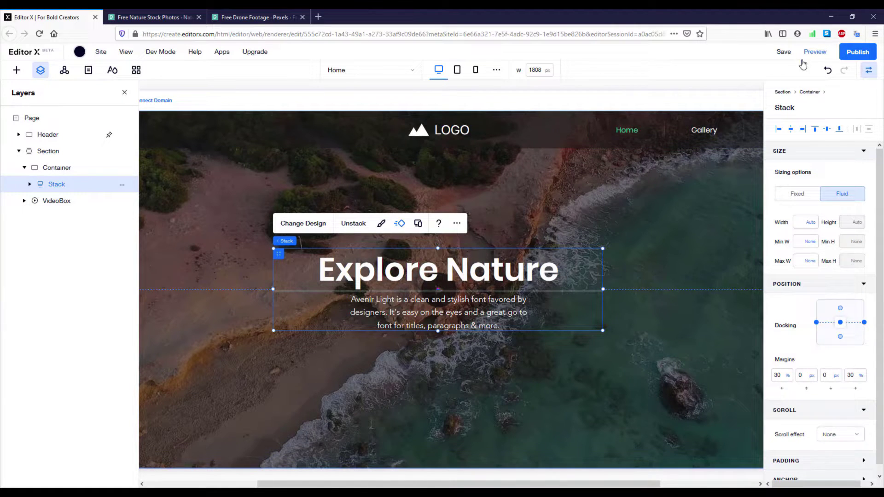
click(814, 52)
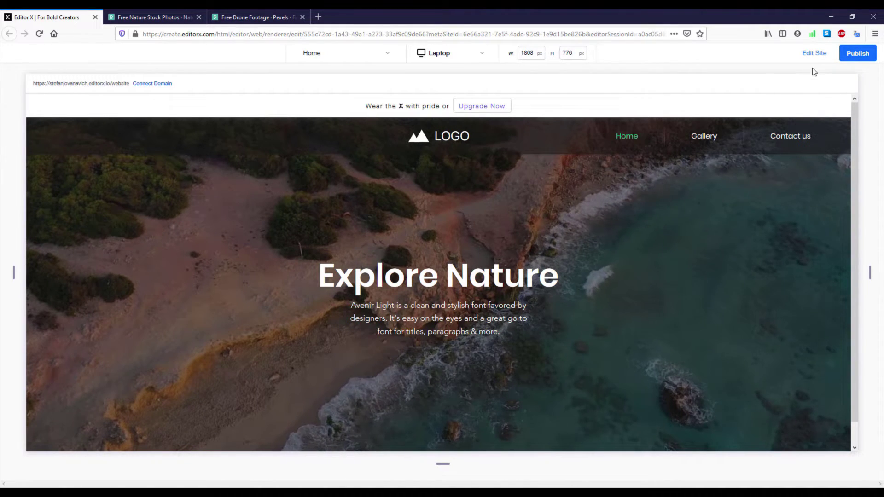
click(815, 53)
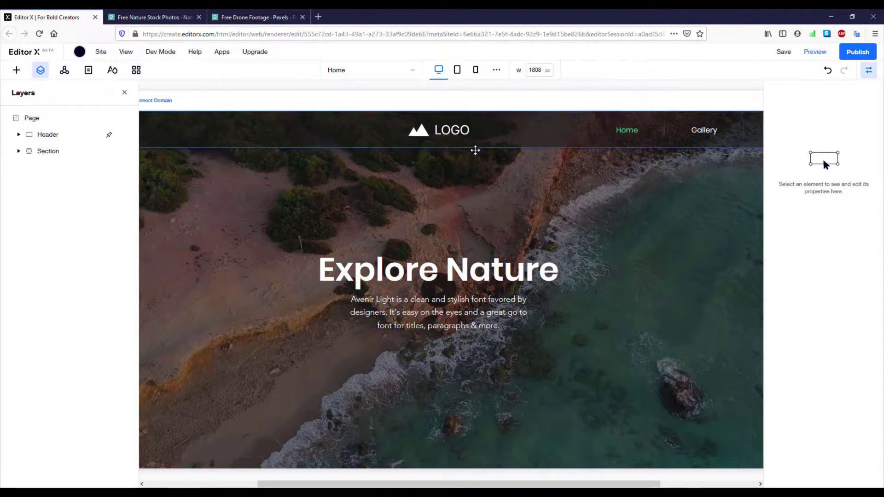
Step: Apply the Float-In animation to the header's navigation menu
click(620, 132)
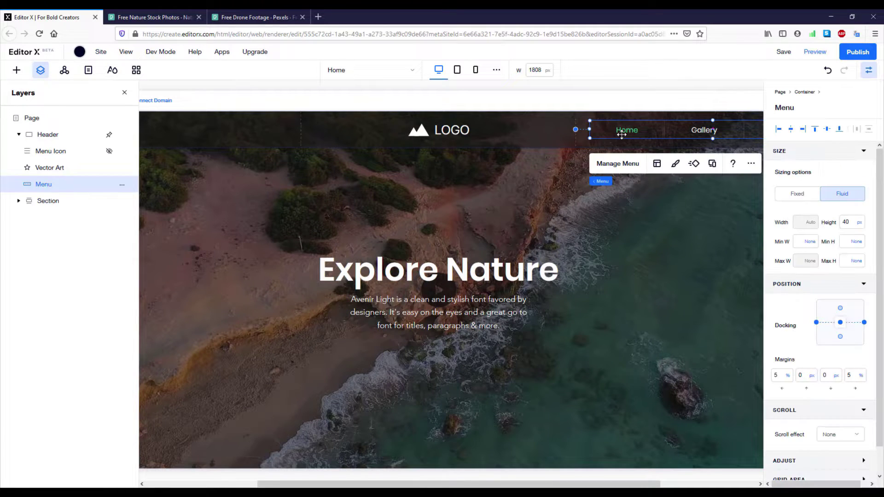
drag(537, 484, 614, 486)
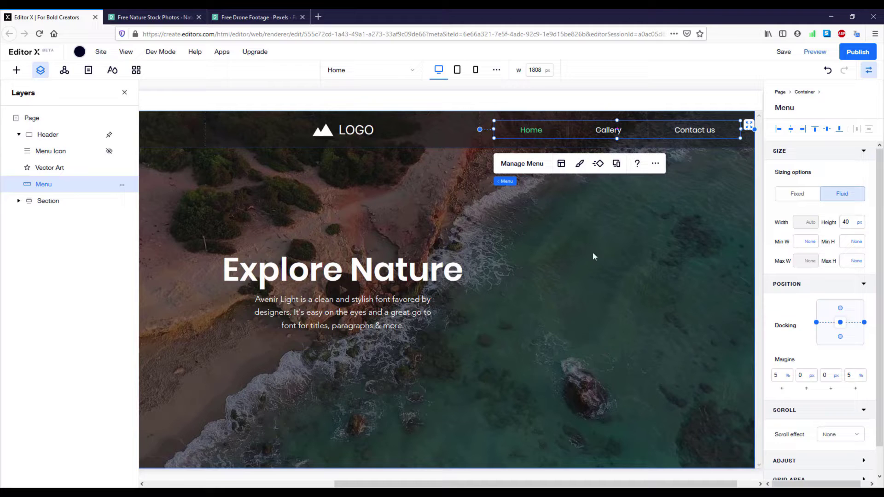
click(599, 166)
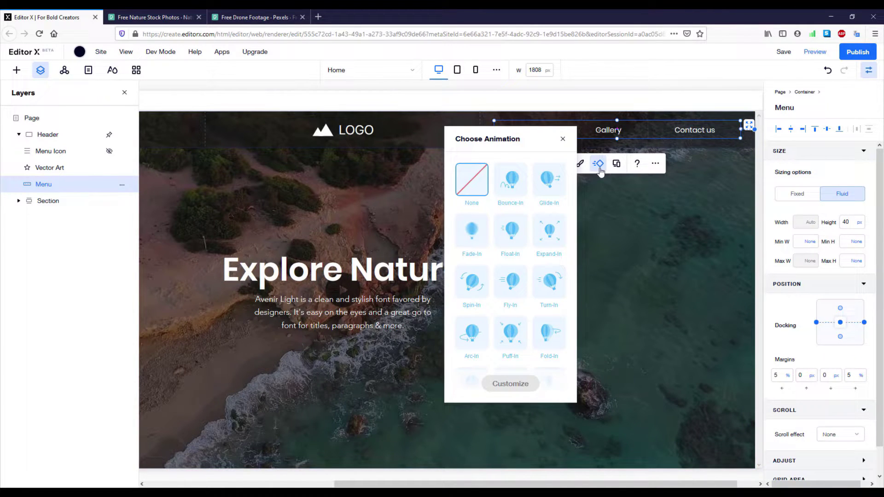
click(517, 232)
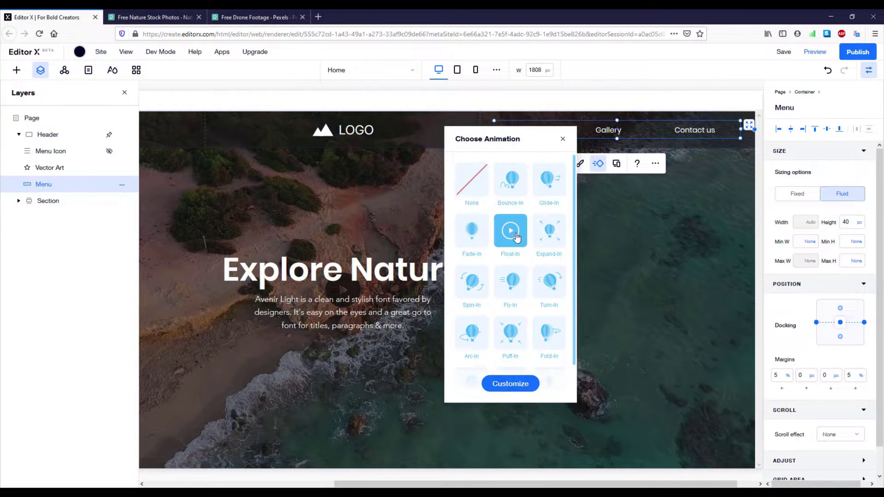
click(519, 386)
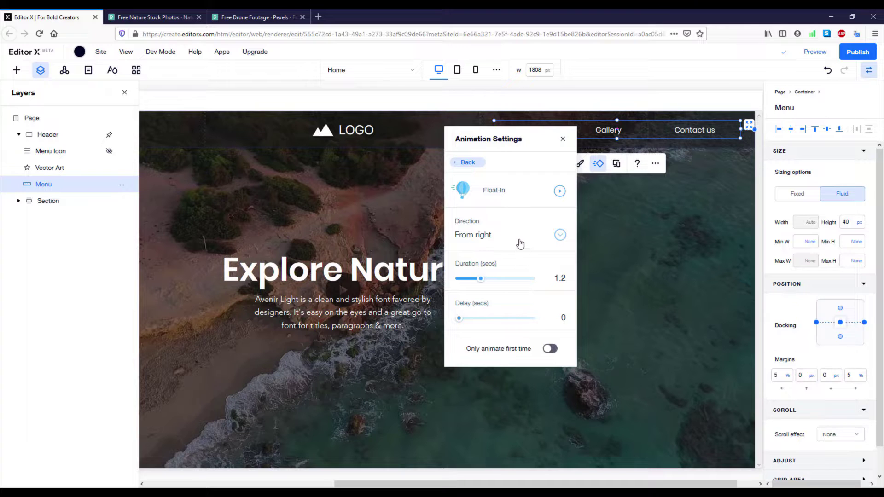
Step: Apply the Fade-In animation to the header logo
click(361, 131)
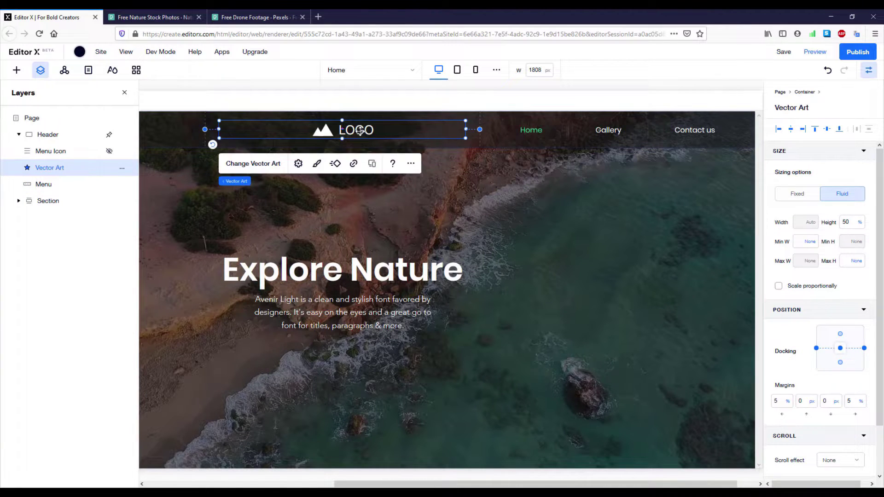
click(335, 164)
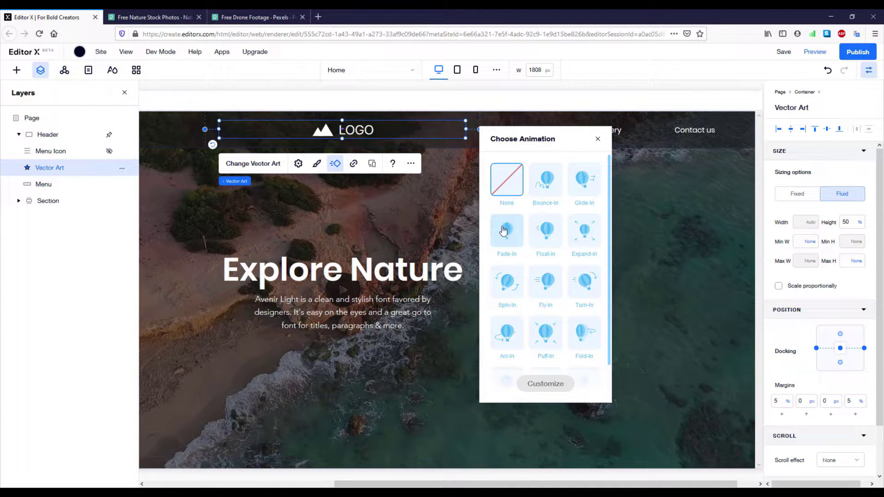
click(503, 232)
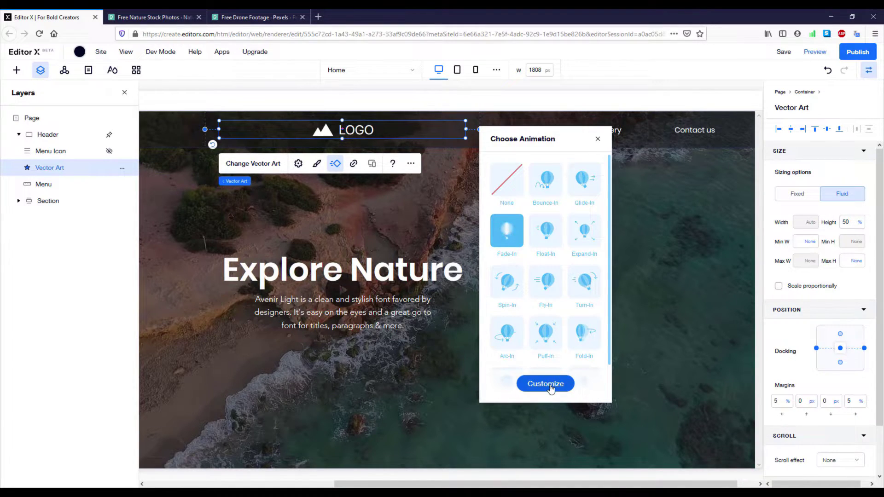
click(598, 139)
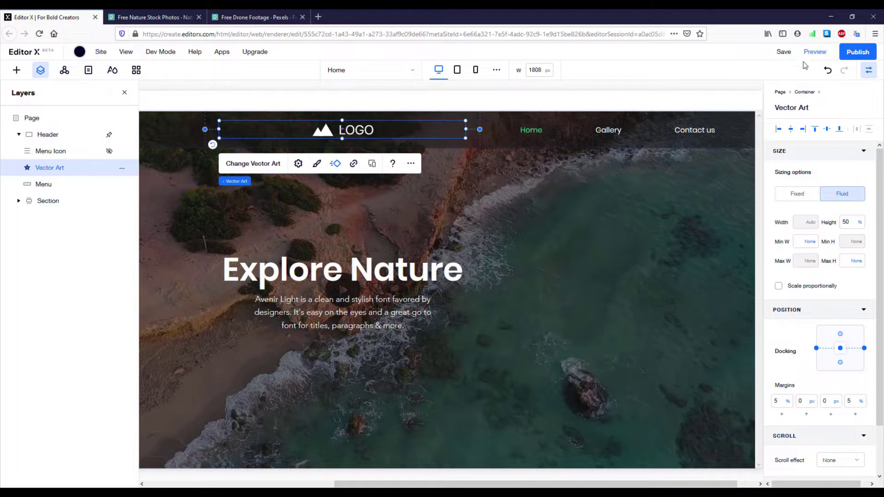
Step: Save the site without publishing and preview the header and hero animations at the Laptop breakpoint before returning to editing
click(788, 54)
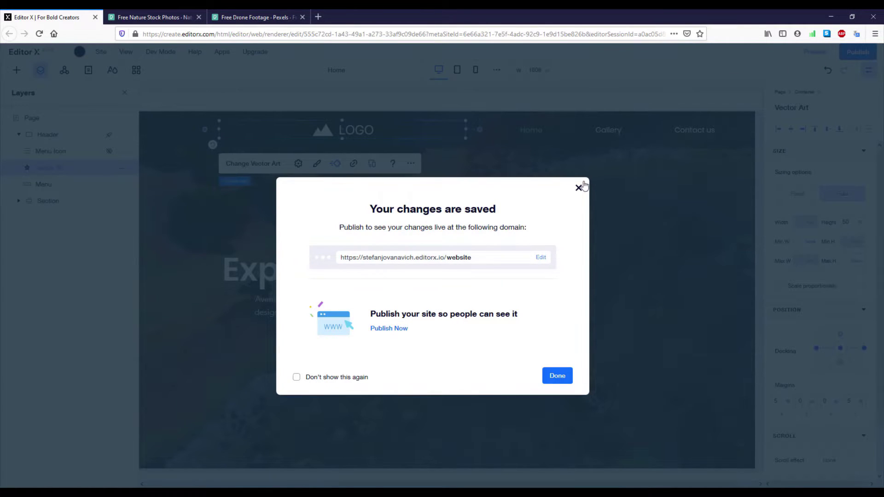
click(557, 377)
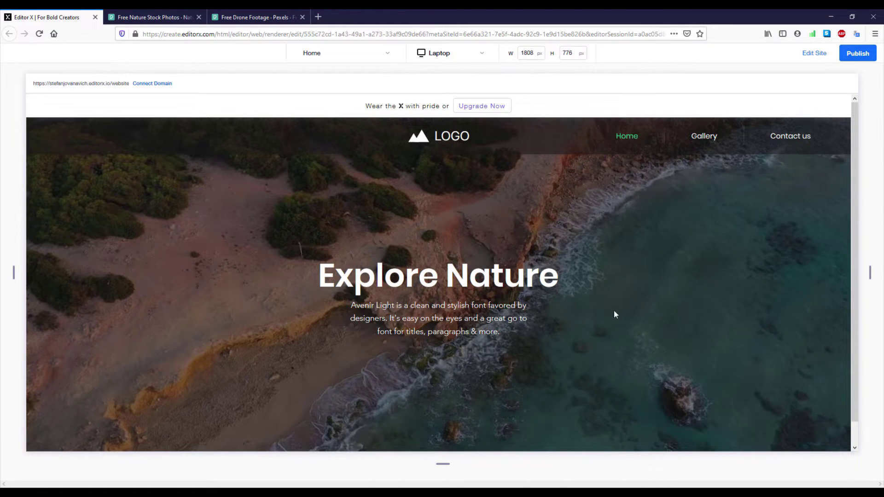
scroll(575, 240, down, 1)
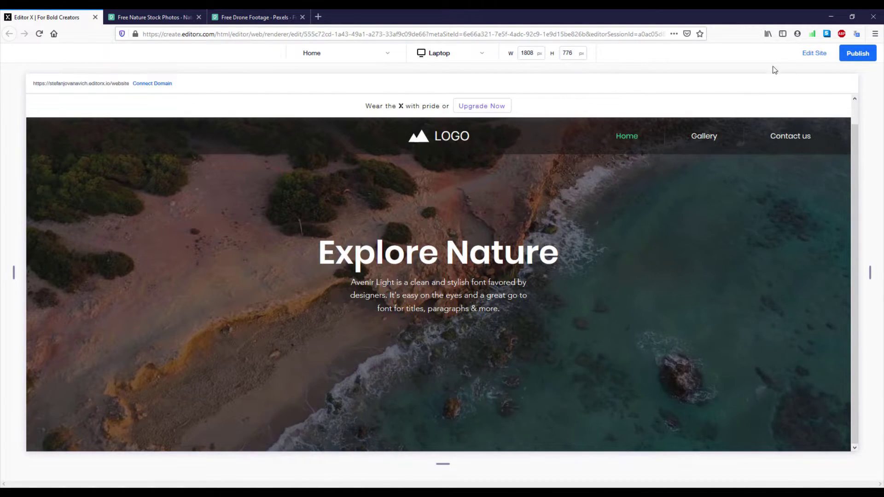
click(809, 59)
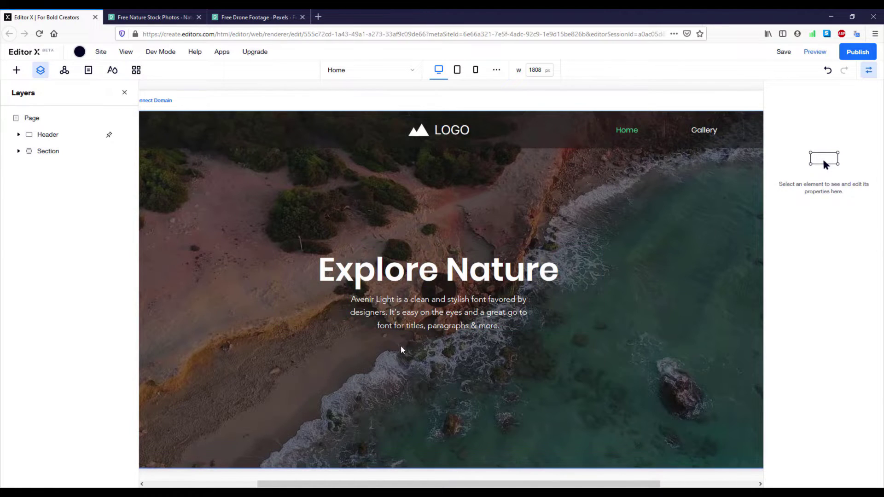
Step: Add a blank section below the hero section and insert a title text element in it
click(47, 152)
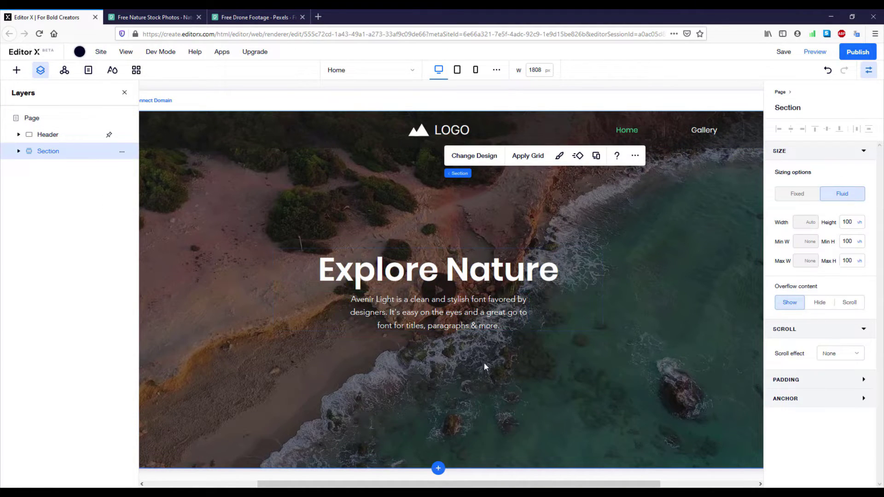
click(438, 469)
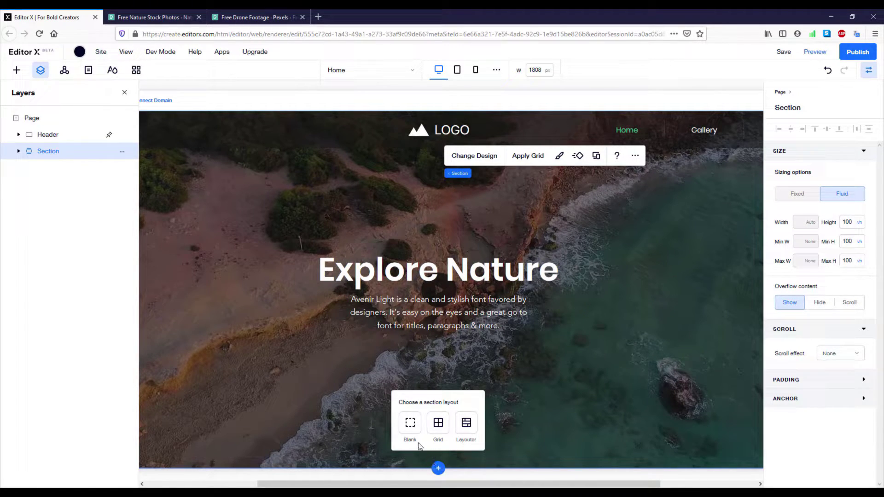
click(410, 424)
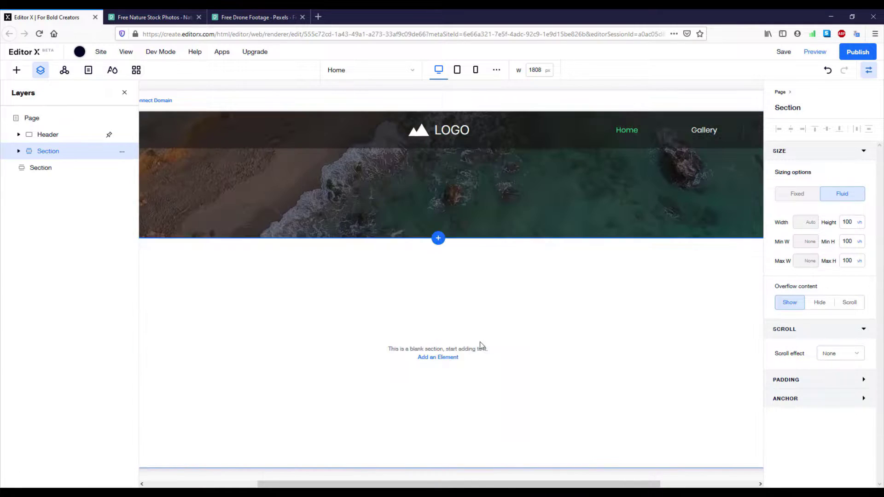
click(445, 358)
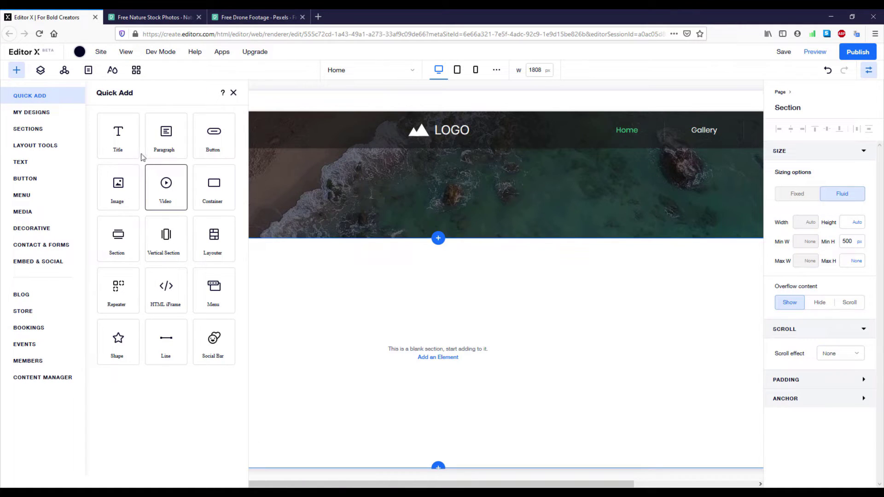
click(121, 138)
Step: Center-align the new section's title text and give it a scaling font size from 40 to 50
double_click(385, 288)
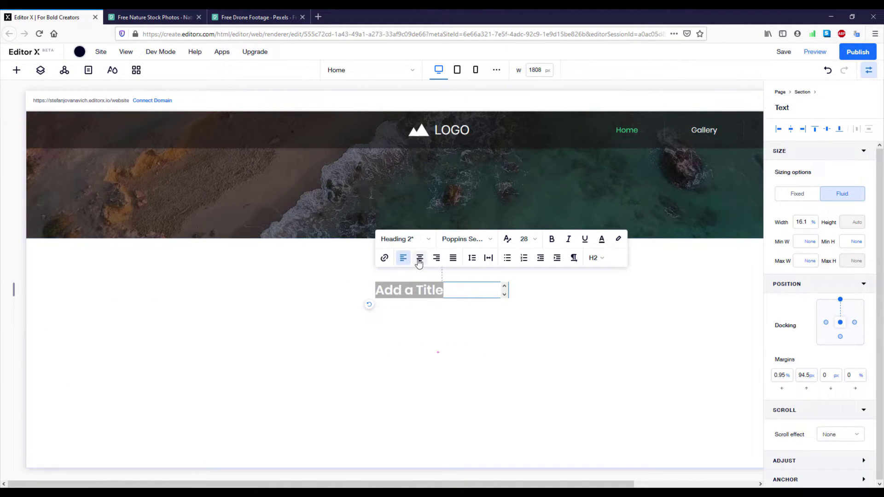
click(420, 260)
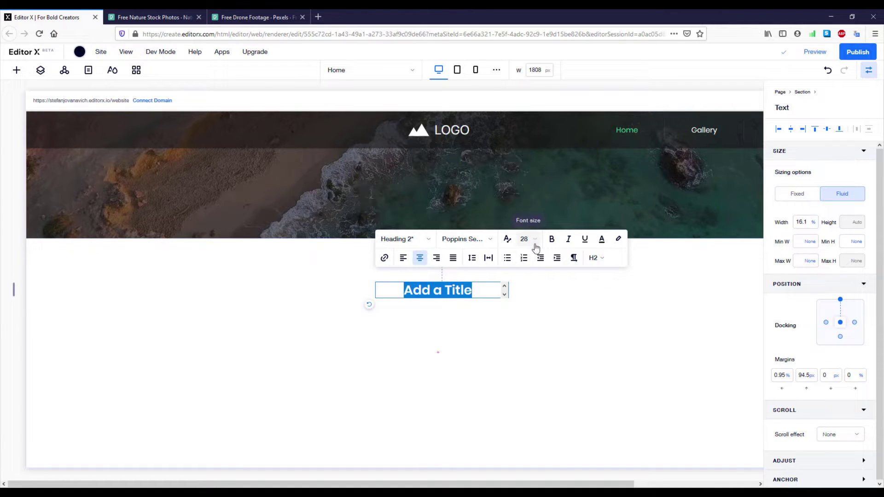
click(507, 238)
click(534, 239)
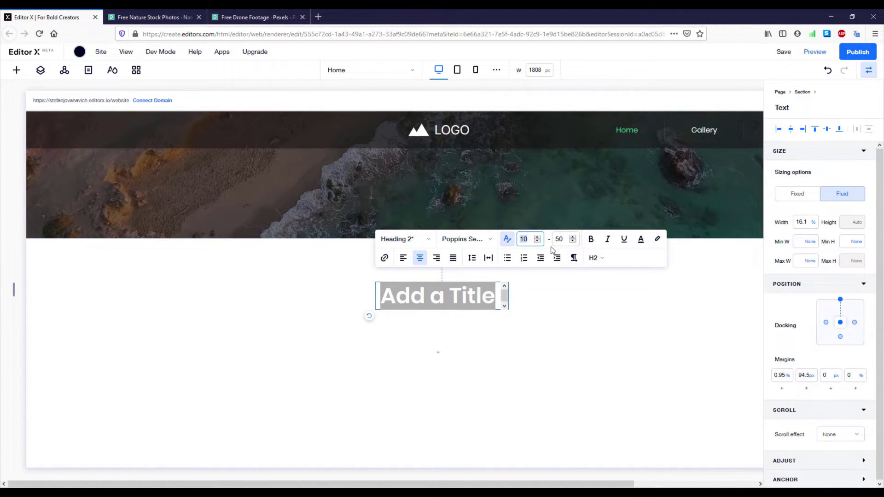
text(40)
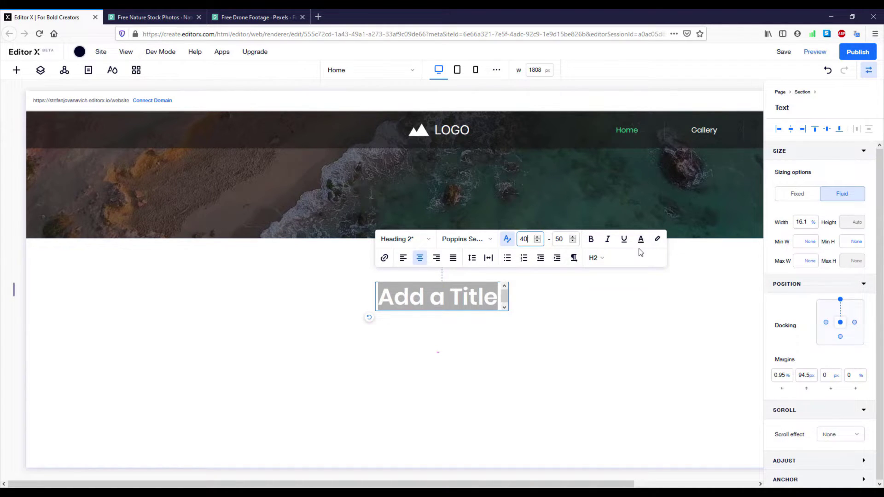
click(689, 263)
click(443, 291)
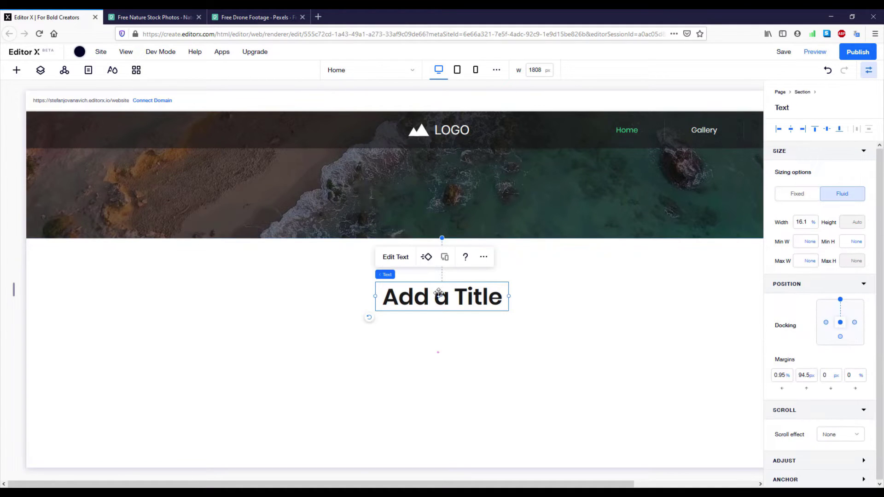
Step: Add a paragraph to the new section and place it horizontally centered just below the title
right_click(424, 337)
mouse_move(482, 274)
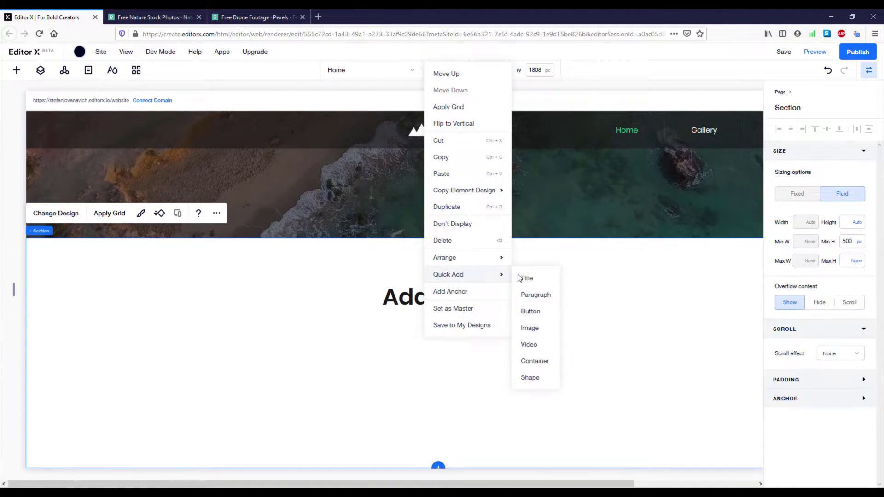
click(555, 302)
drag(518, 316, 414, 318)
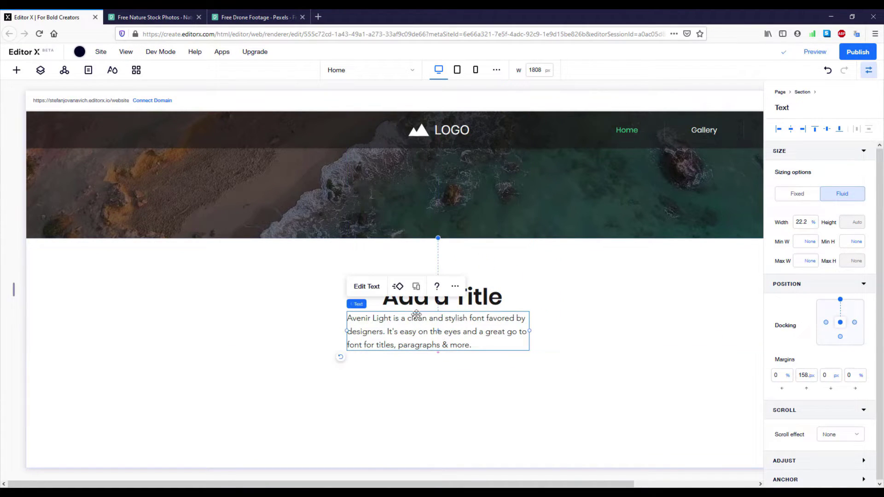
Step: Center-align the new paragraph's text and give it a scaling font size from 14 to 18
click(374, 294)
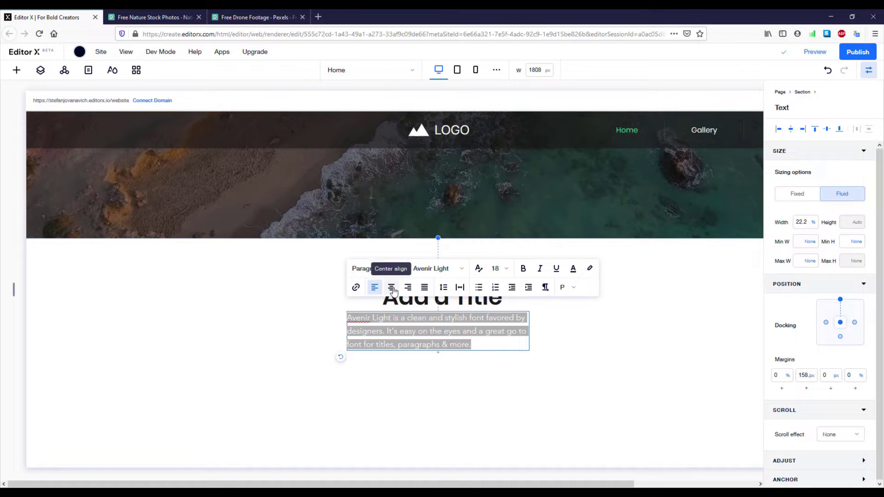
click(392, 291)
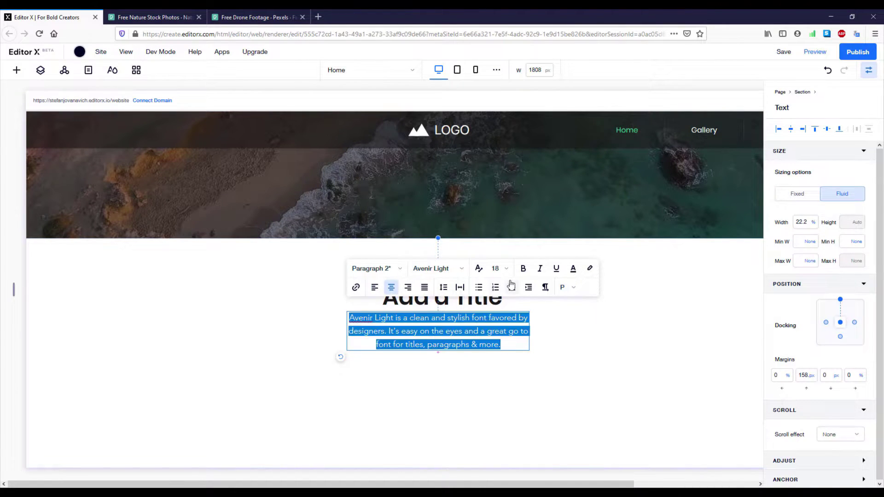
click(478, 269)
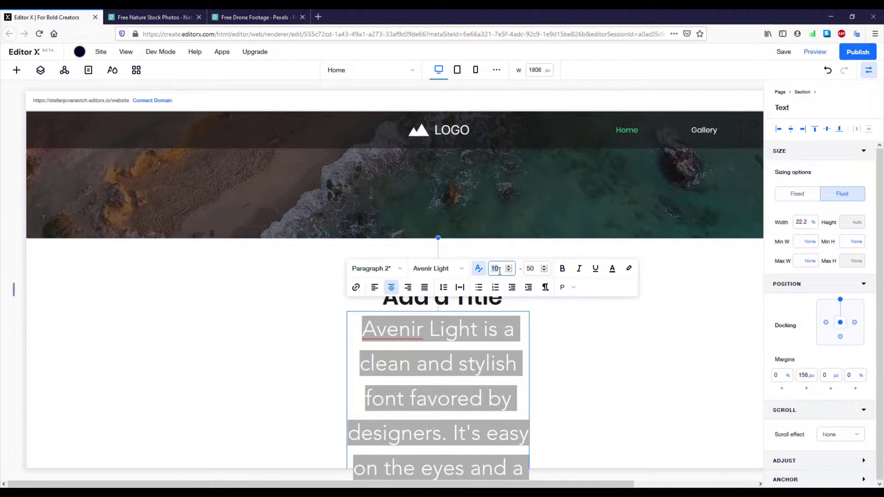
text(14)
key(Tab)
text(18)
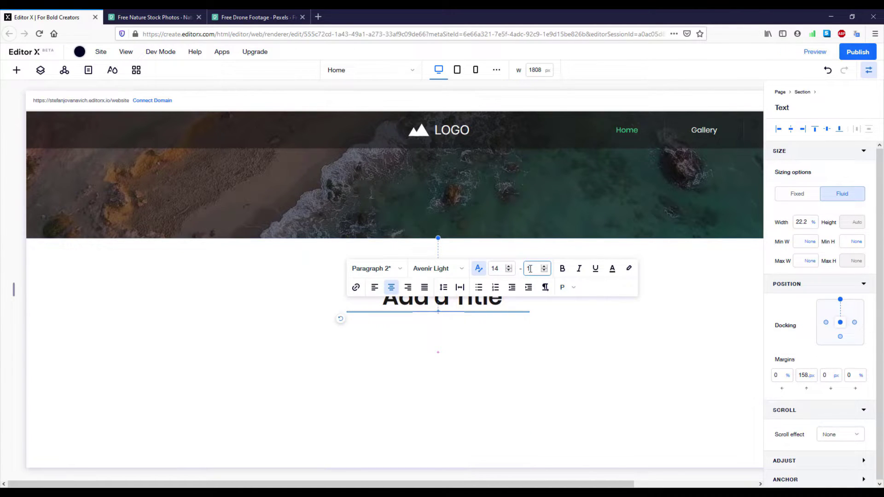
click(575, 293)
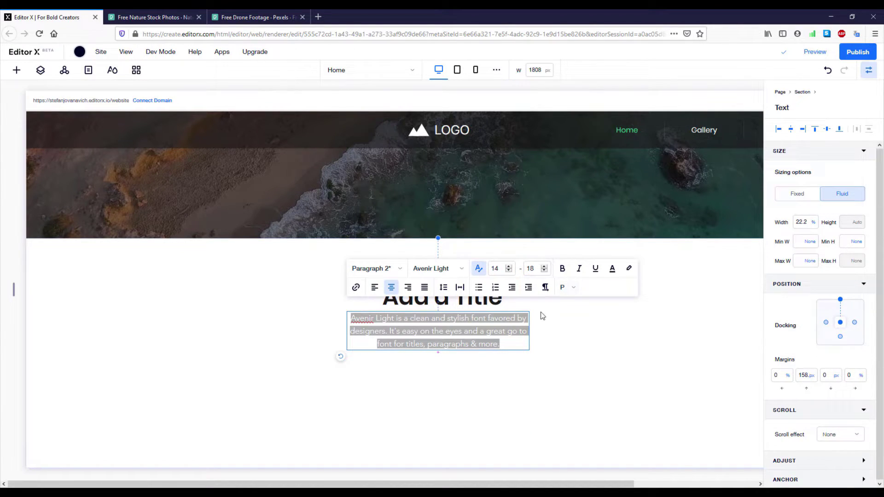
Step: Combine the new section's title and paragraph into one stack
click(560, 327)
click(495, 302)
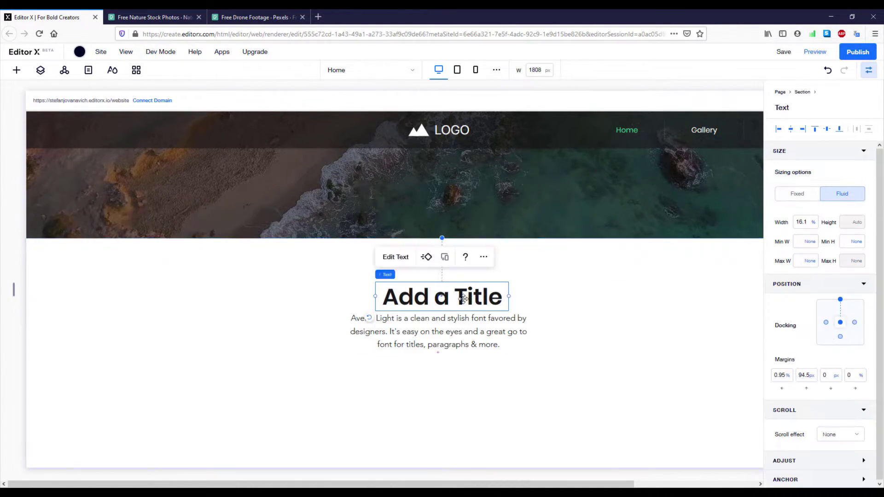
shift+click(484, 330)
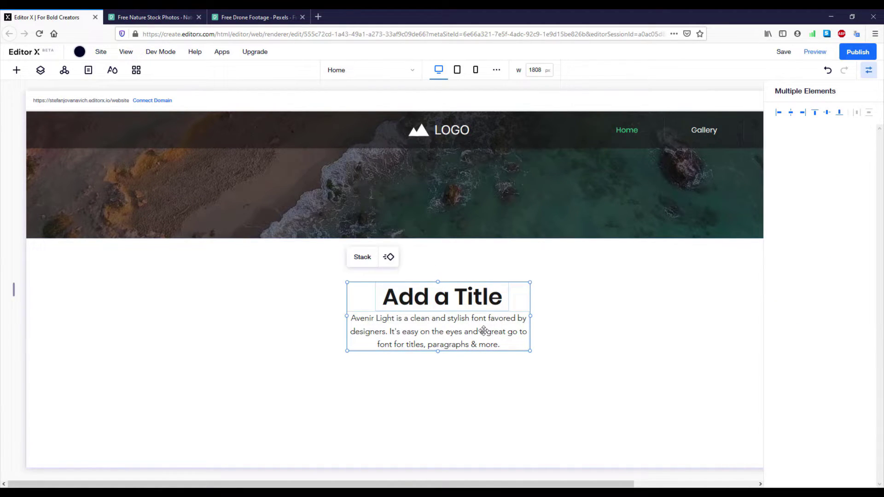
click(362, 257)
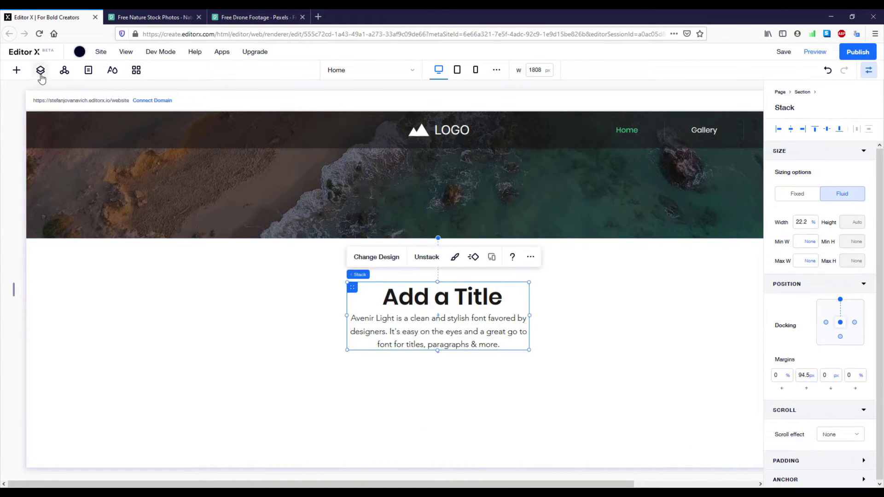
Step: Dock the stack to the section's left and right sides, vertically centered, with a top margin of 0 px
click(41, 72)
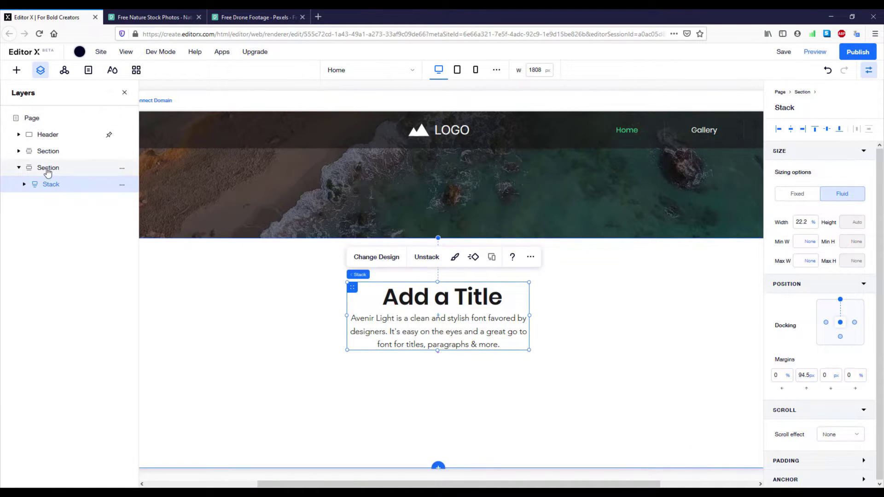
click(841, 300)
click(826, 323)
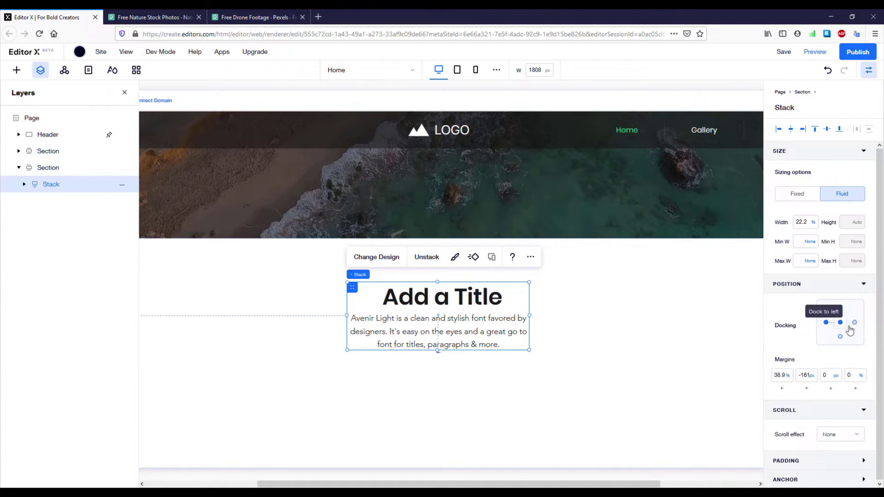
click(854, 322)
click(806, 377)
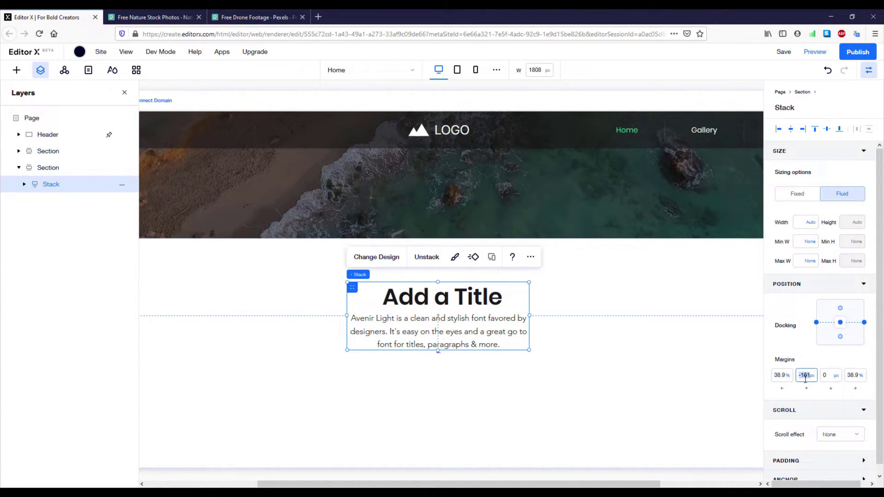
key(Return)
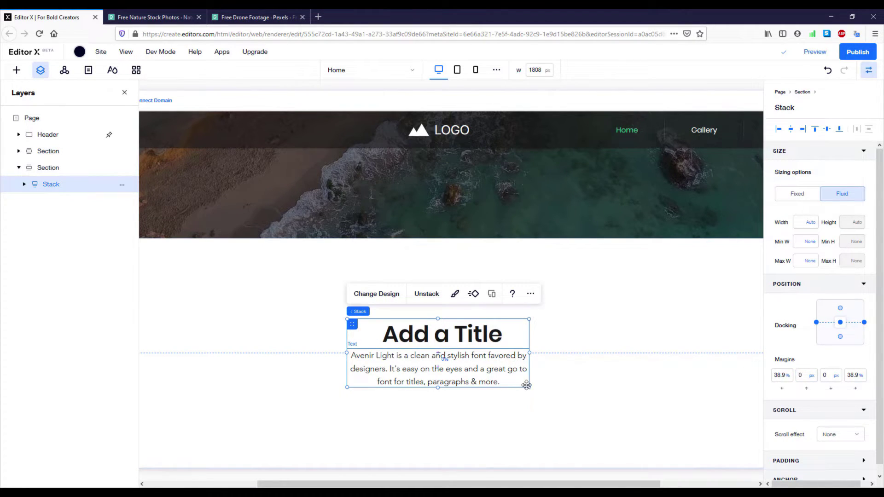
Step: Set the stack's left and right margins to 40% each
click(778, 380)
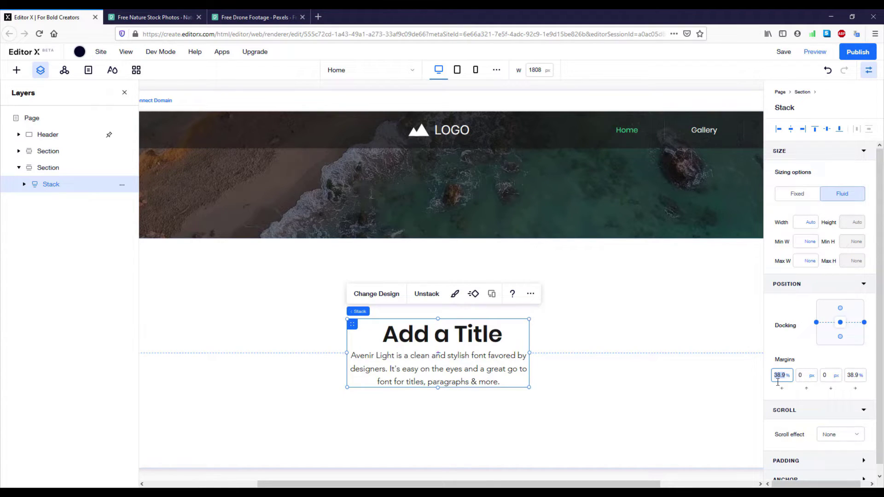
text(40)
click(854, 376)
text(40)
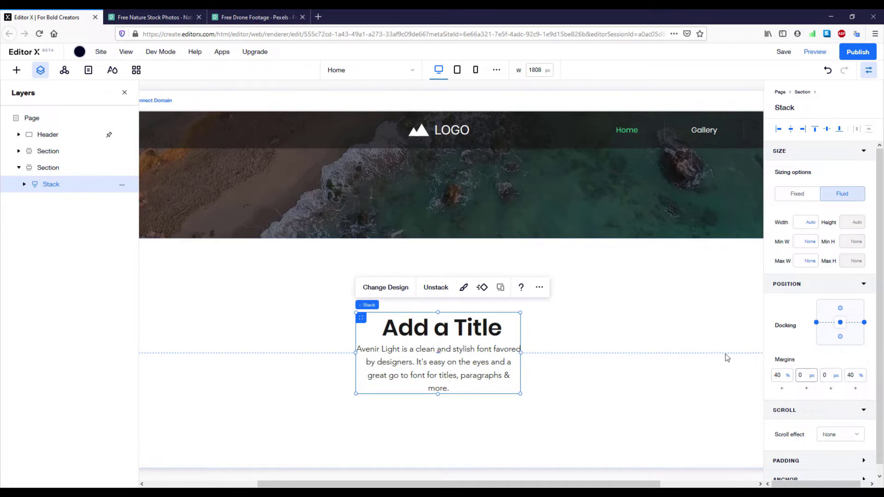
Step: Set the minimum height of the section holding the stack to 300 px
click(50, 169)
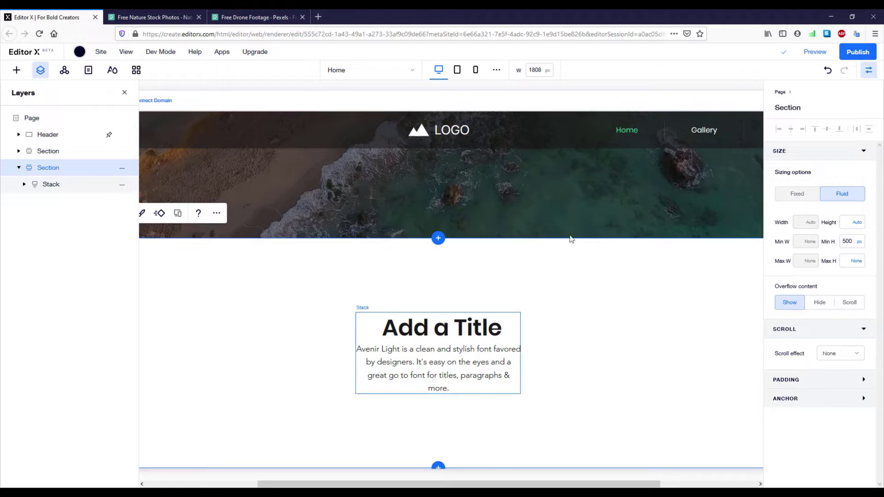
click(853, 243)
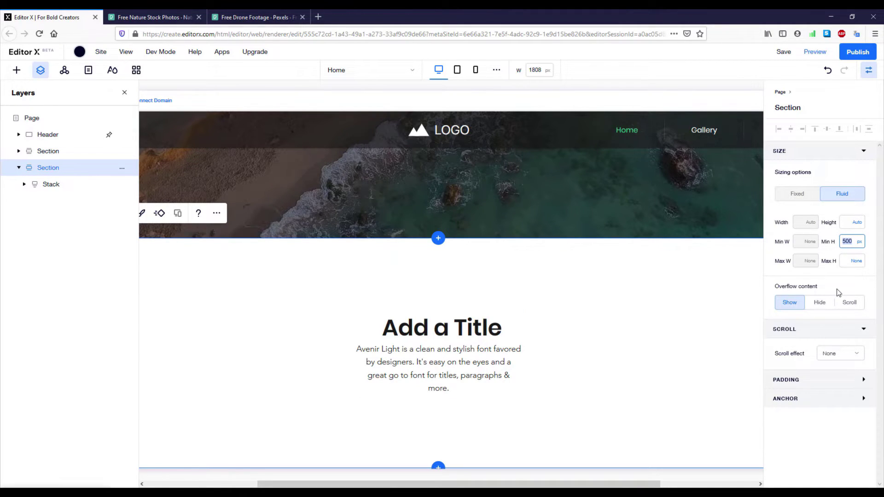
text(300)
key(Return)
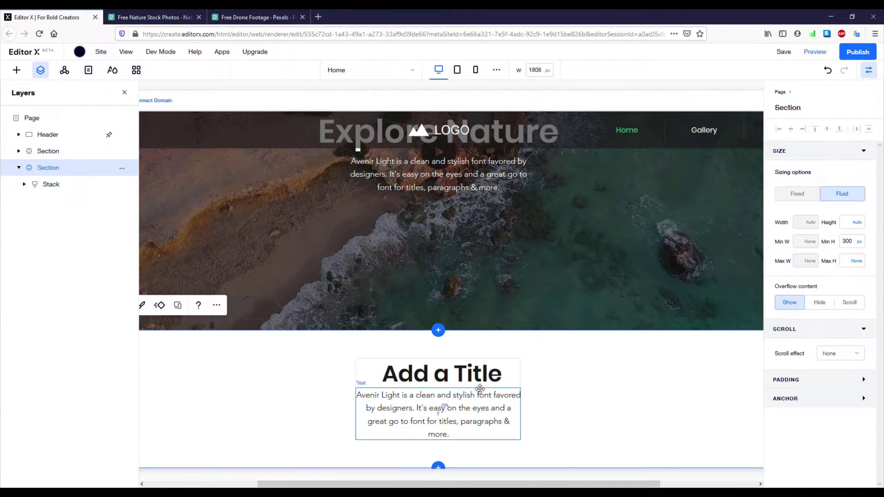
Step: Replace the stack's placeholder title text with "Gallery"
click(466, 375)
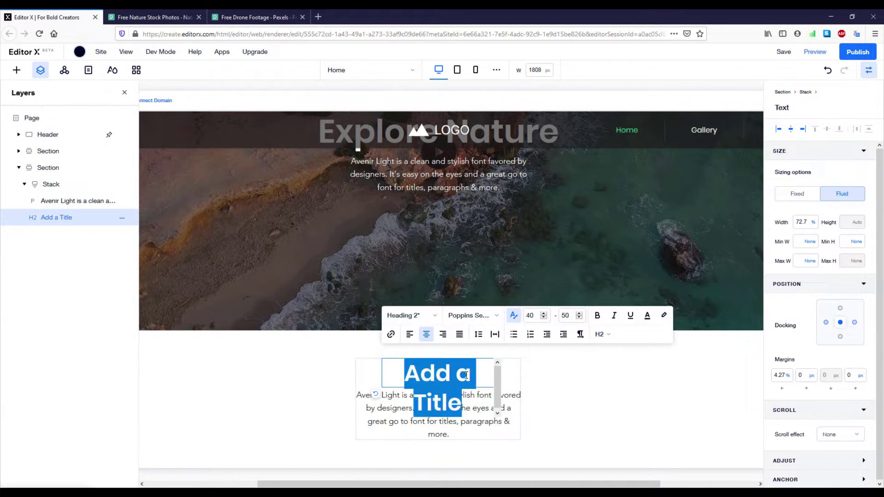
text(GA)
key(BackSpace)
text(allery)
click(566, 405)
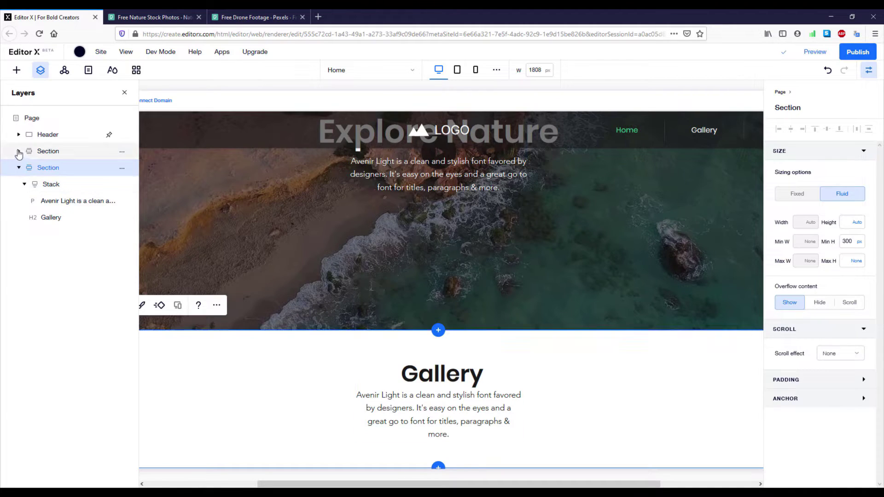
Step: Rename the hero section's layer to "Welcome"
click(47, 155)
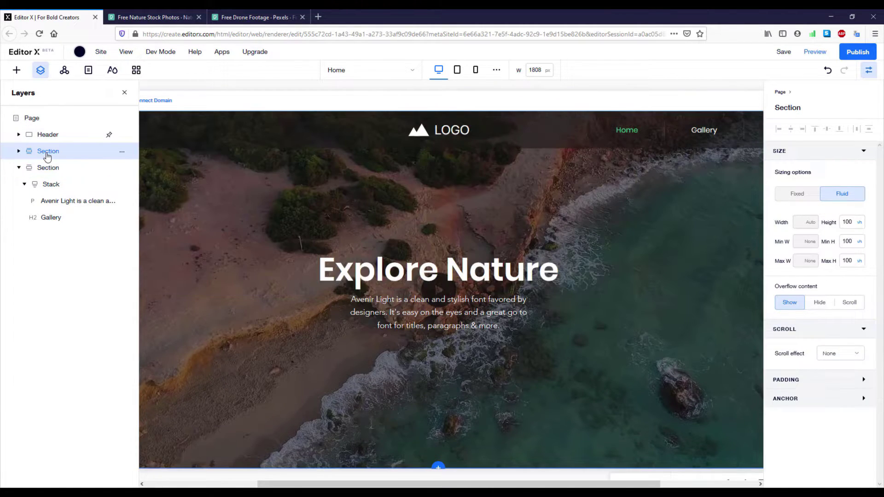
double_click(47, 155)
text(Welcome)
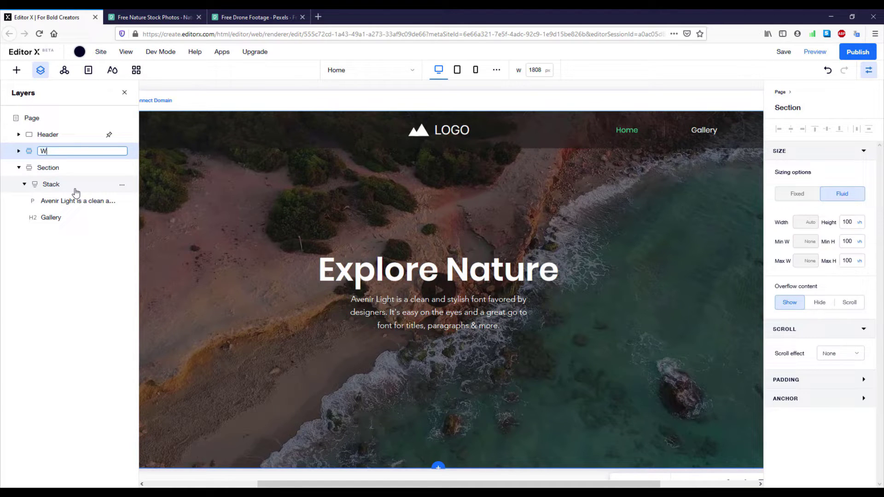
key(Return)
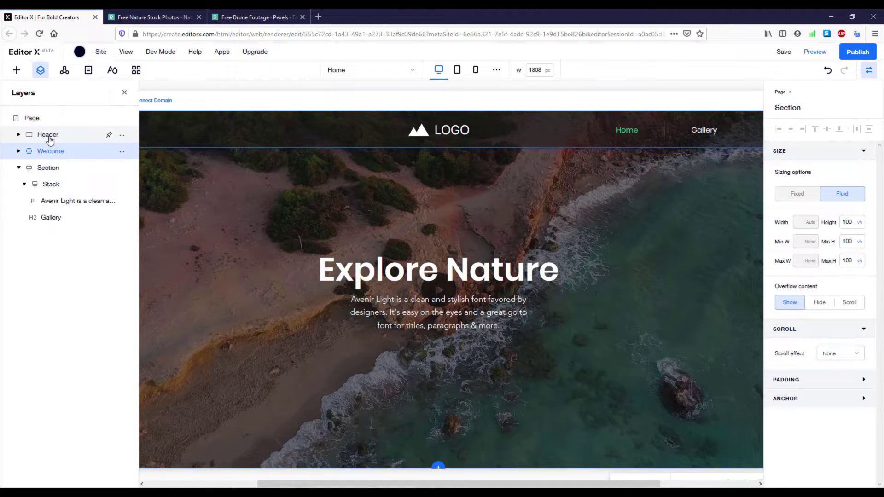
Step: Rename the layer of the section below the hero to "Gallery Title"
click(52, 167)
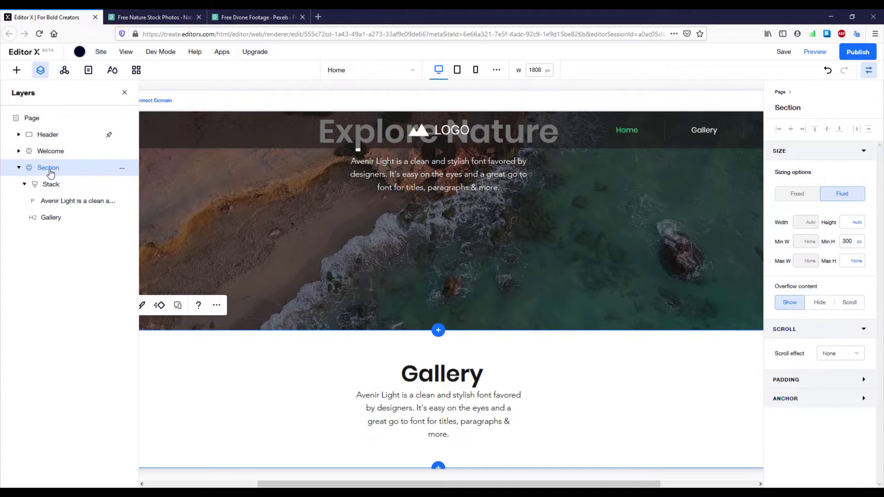
double_click(49, 168)
text(Galler)
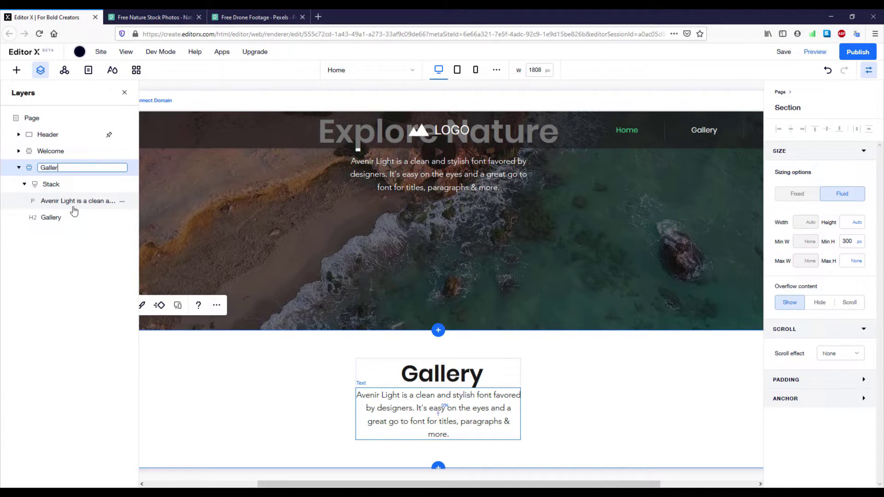
text(y Title)
key(Return)
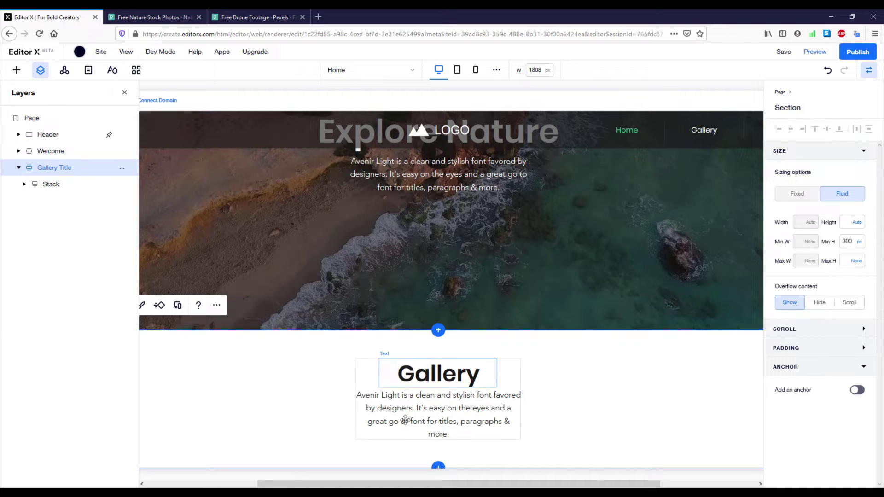
Step: Dock the Gallery heading to both sides of its stack and set its left and right margins to 0%
click(435, 375)
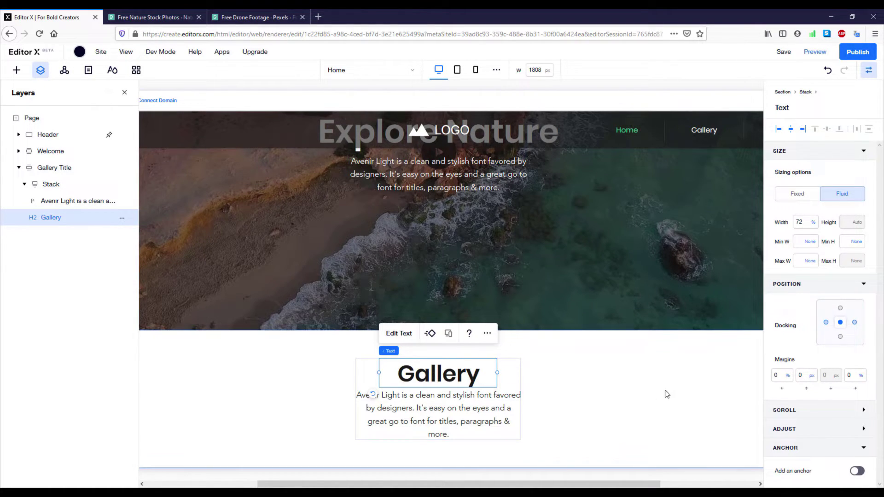
click(841, 322)
click(854, 324)
click(782, 376)
text(0)
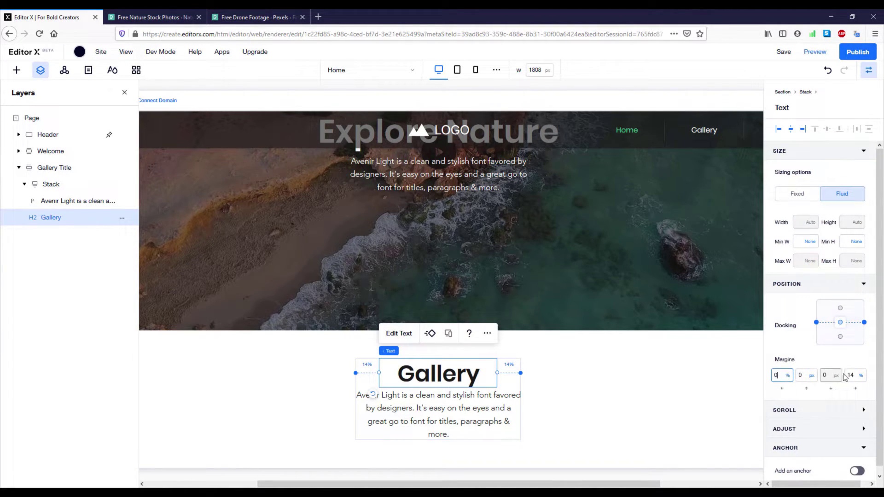
click(850, 376)
text(0)
key(Return)
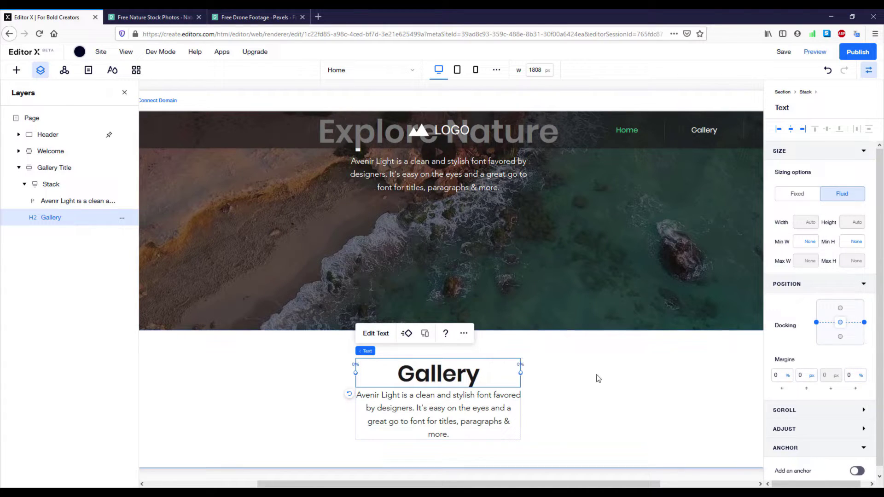
Step: Add a blank section below the Gallery Title section
click(24, 185)
click(55, 168)
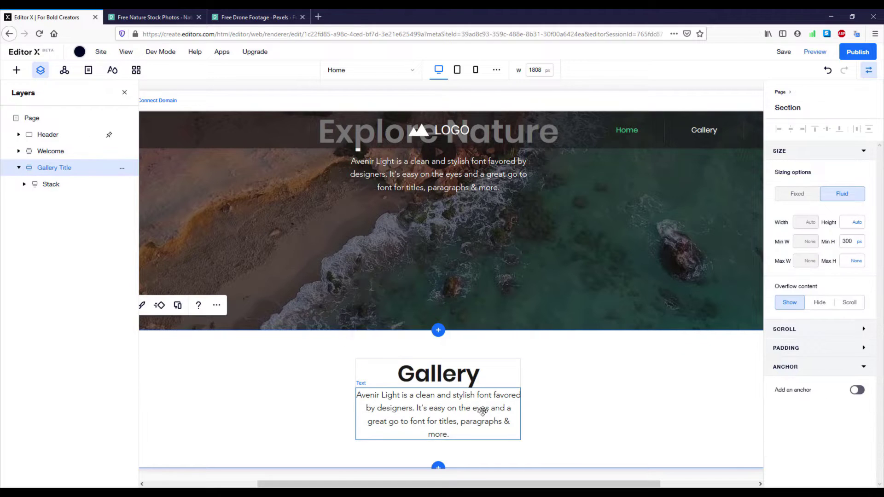
click(438, 468)
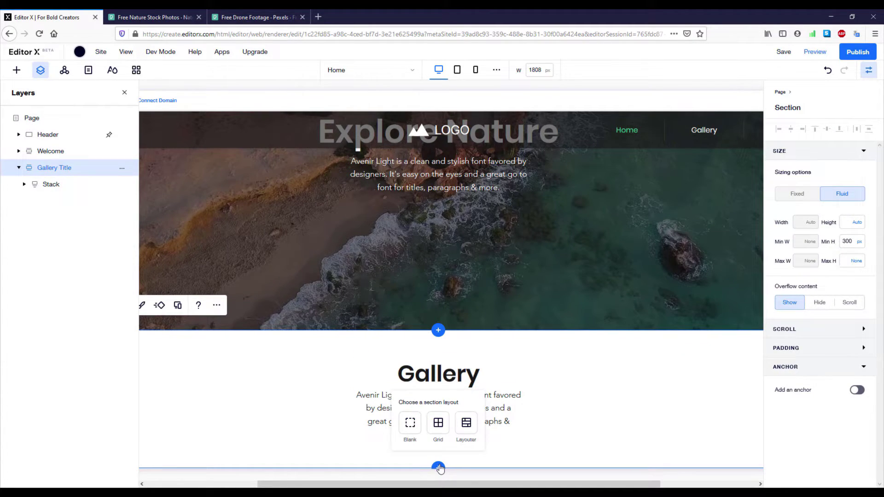
click(410, 424)
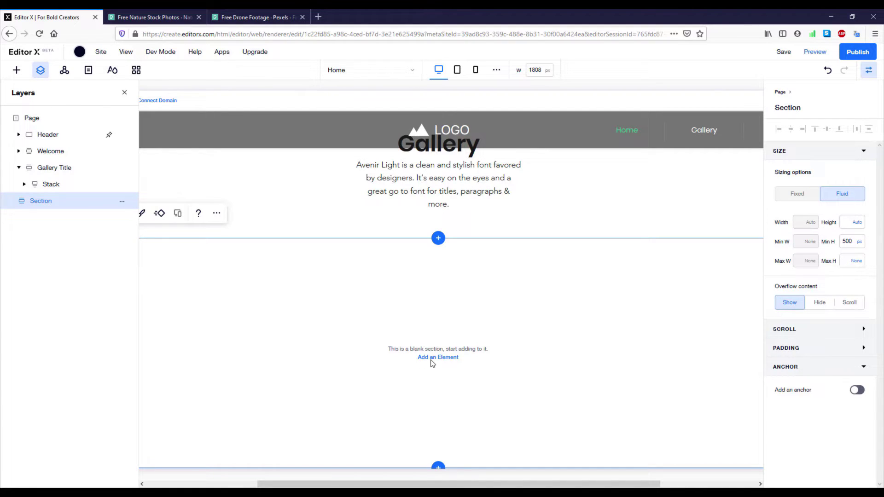
Step: Upload 1.jpg, 2.jpg and 3.jpg from the Downloads folder to the site files without placing them on the page
click(16, 70)
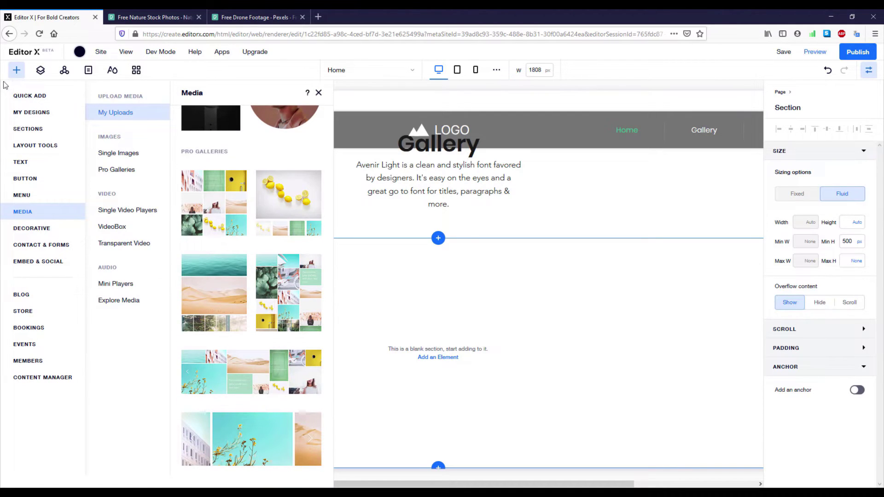
click(28, 213)
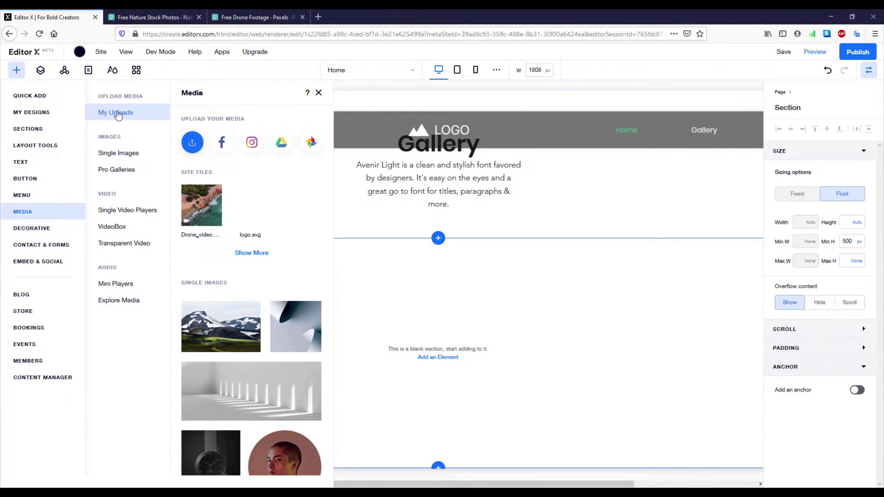
click(192, 143)
click(444, 289)
click(217, 211)
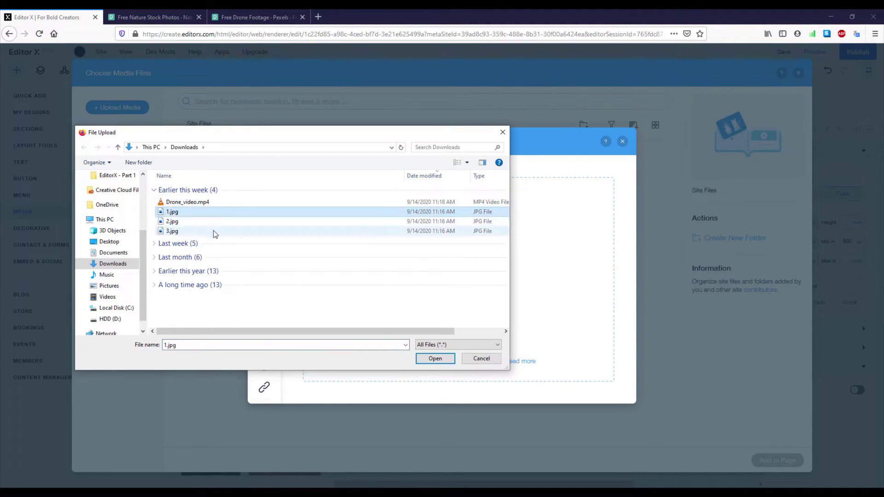
shift+click(213, 232)
click(435, 358)
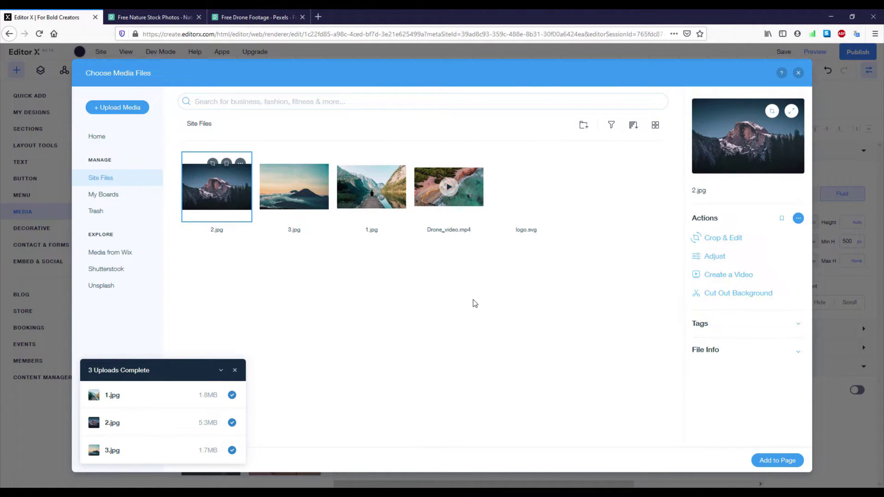
click(798, 73)
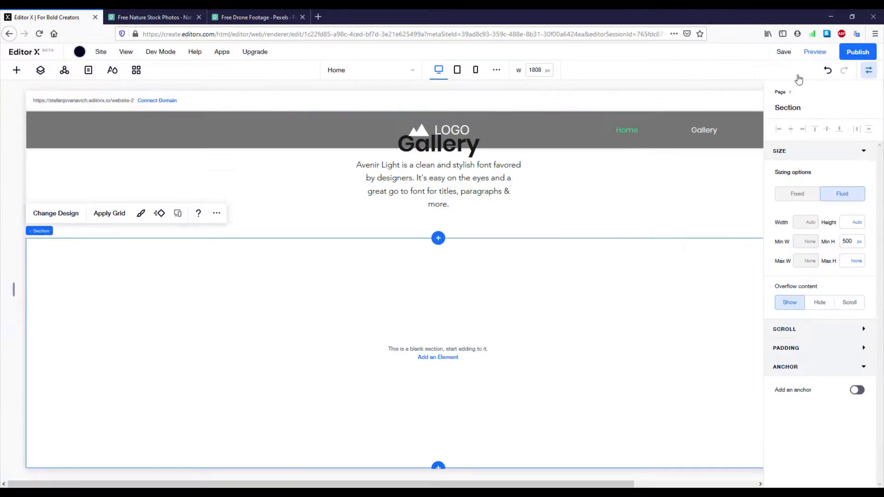
Step: Add the two-by-two repeater to the blank section below the Gallery title and stretch it to fill the section
click(431, 358)
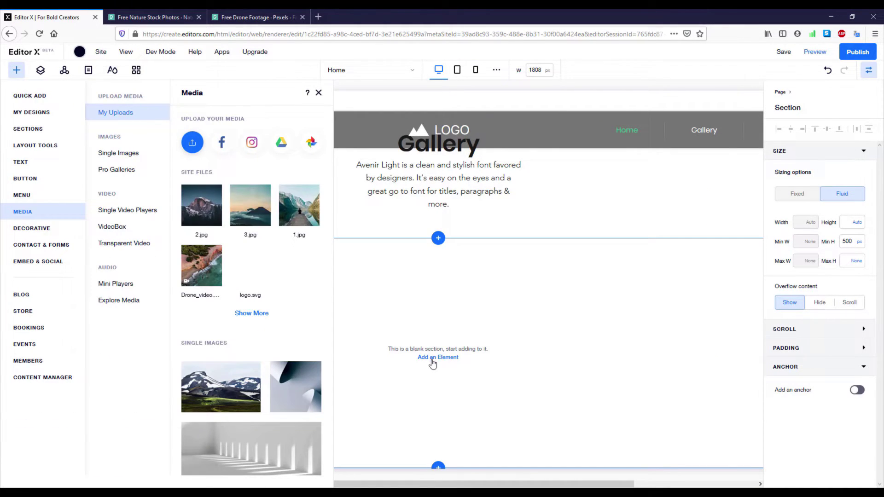
click(30, 147)
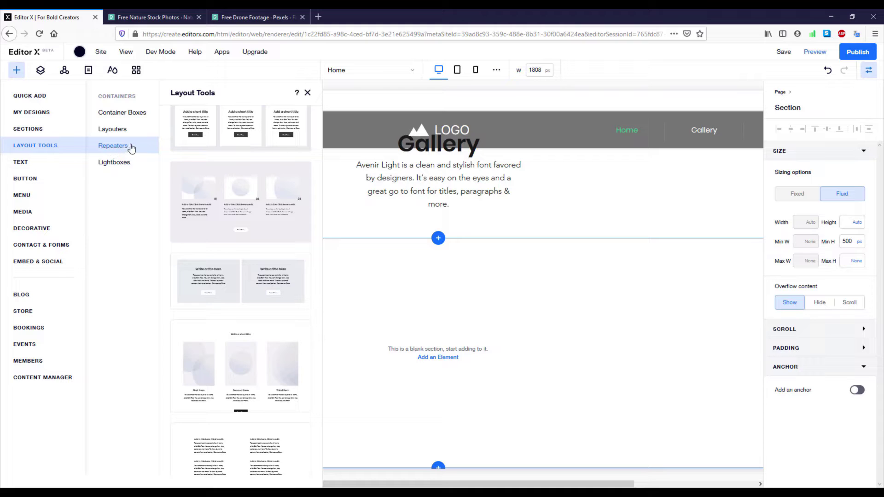
scroll(244, 225, up, 3)
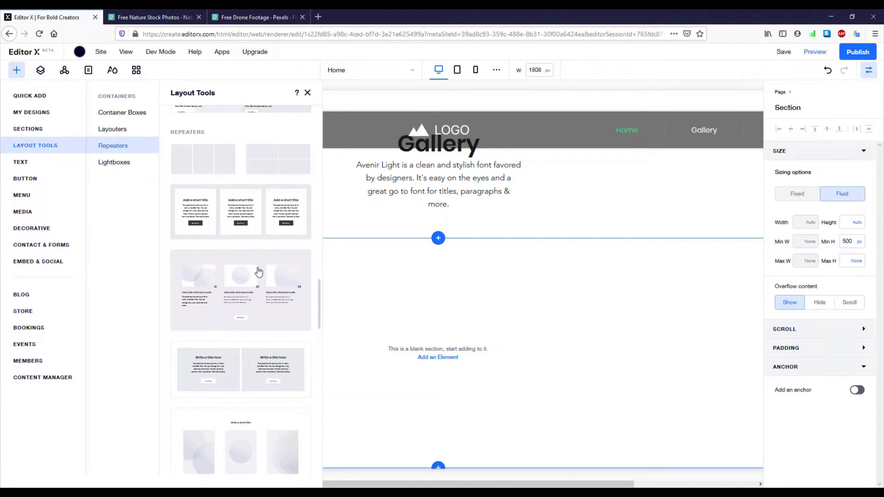
scroll(251, 269, up, 2)
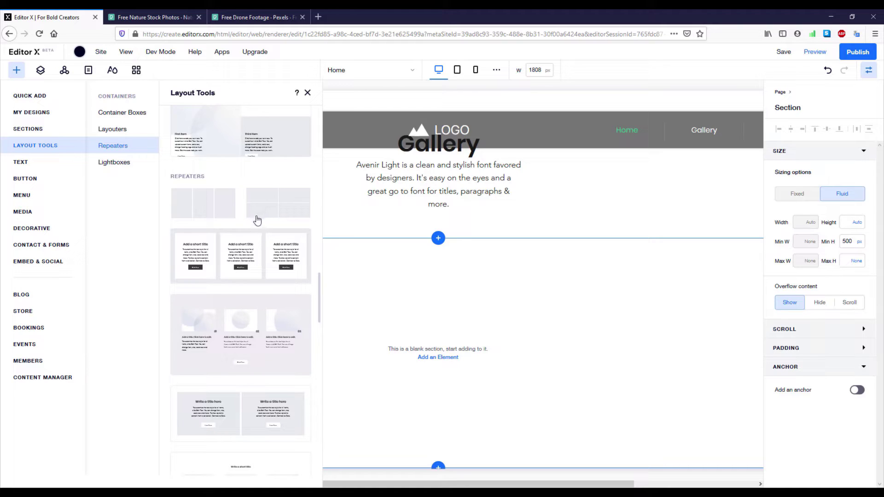
drag(275, 204, 334, 261)
drag(239, 223, 240, 290)
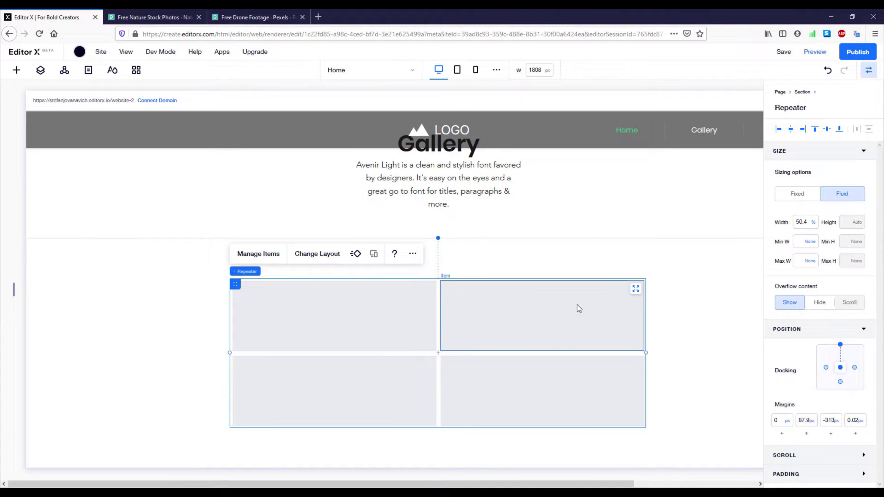
click(635, 290)
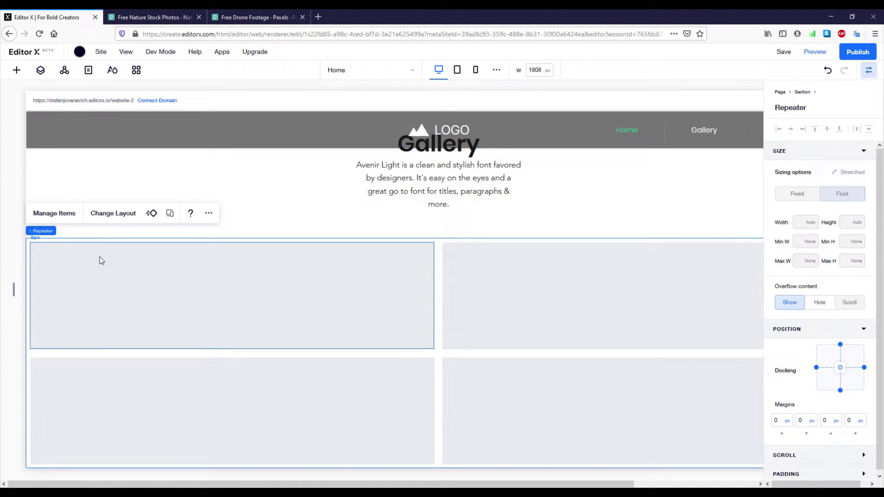
Step: Lay out the repeater's cards four per row and set the items per row to automatic
click(70, 219)
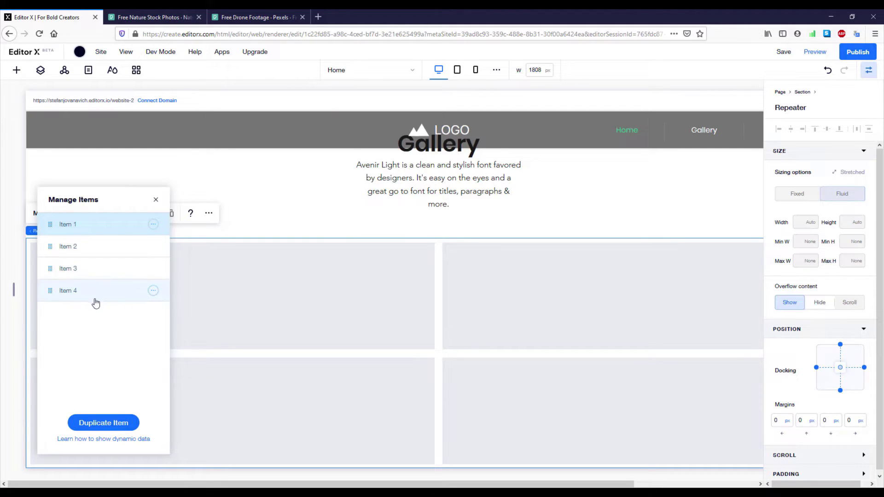
click(157, 200)
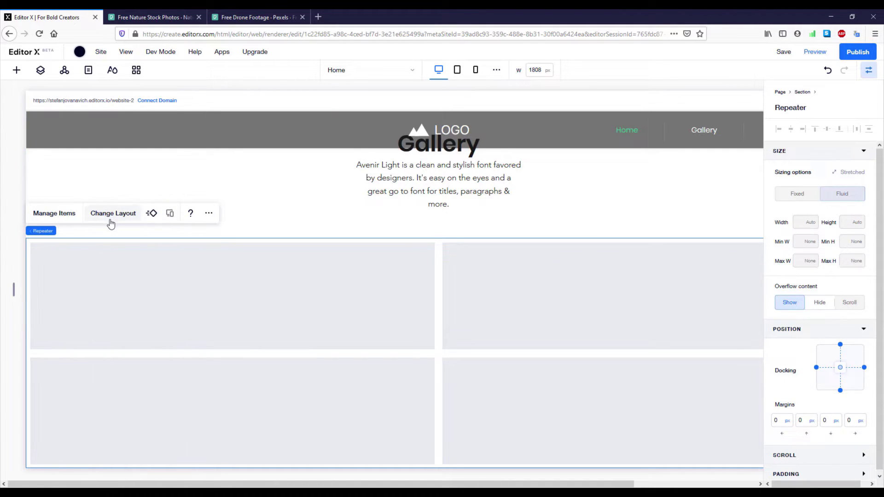
click(114, 216)
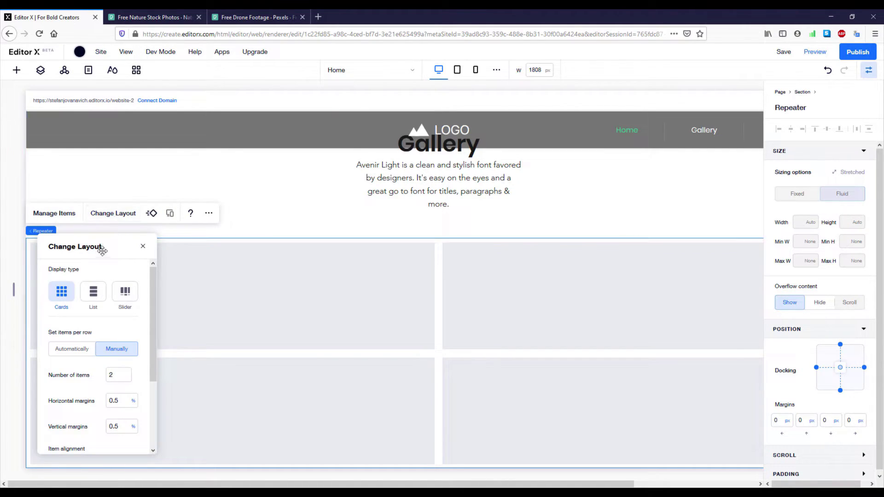
scroll(102, 275, down, 1)
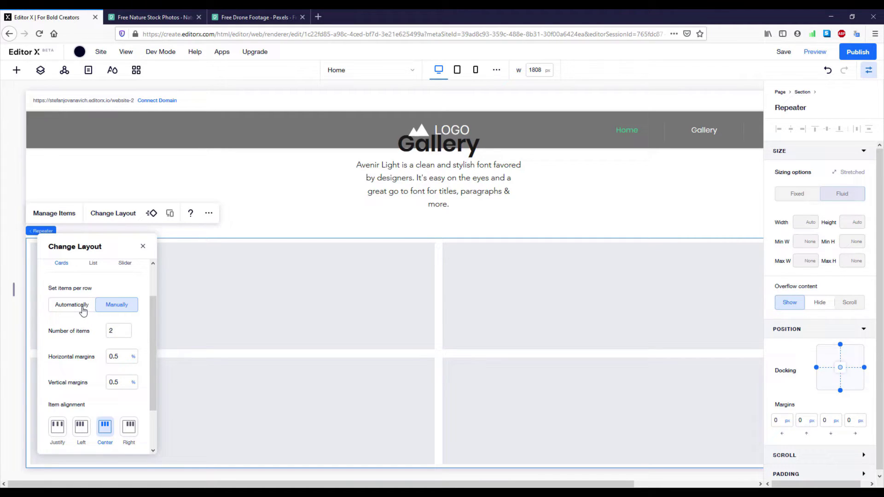
click(116, 330)
text(3)
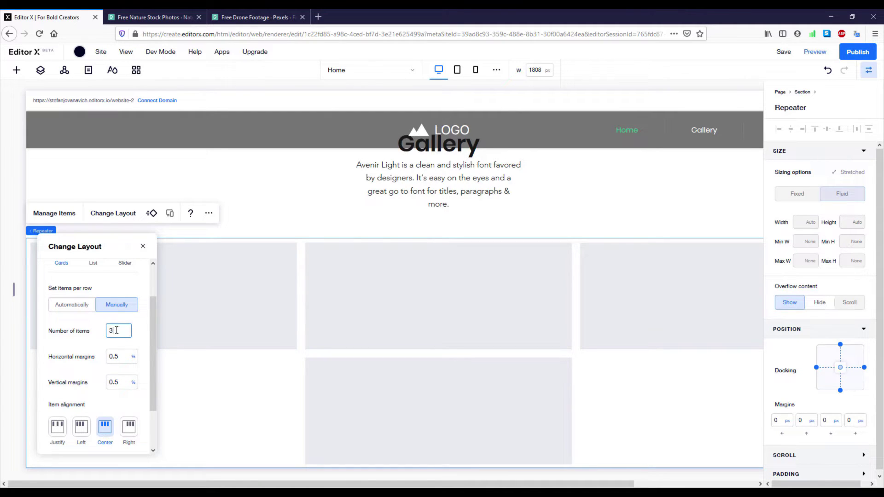
key(BackSpace)
text(4)
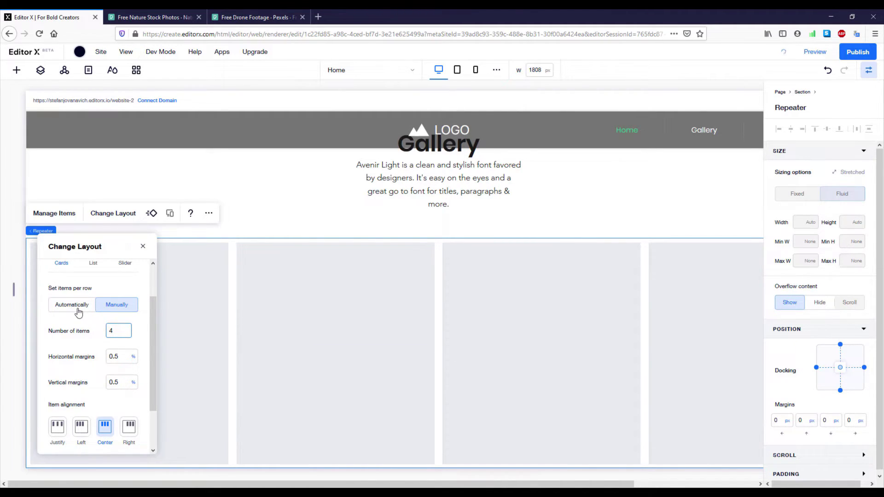
click(78, 311)
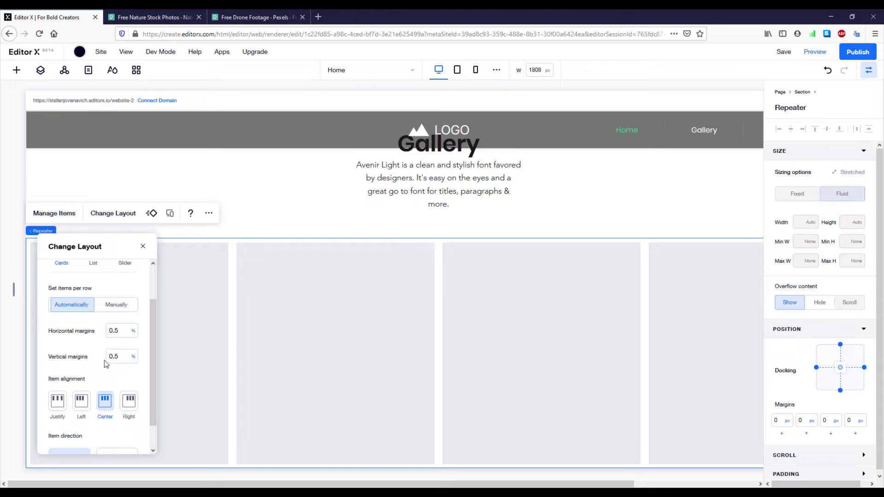
scroll(107, 362, down, 1)
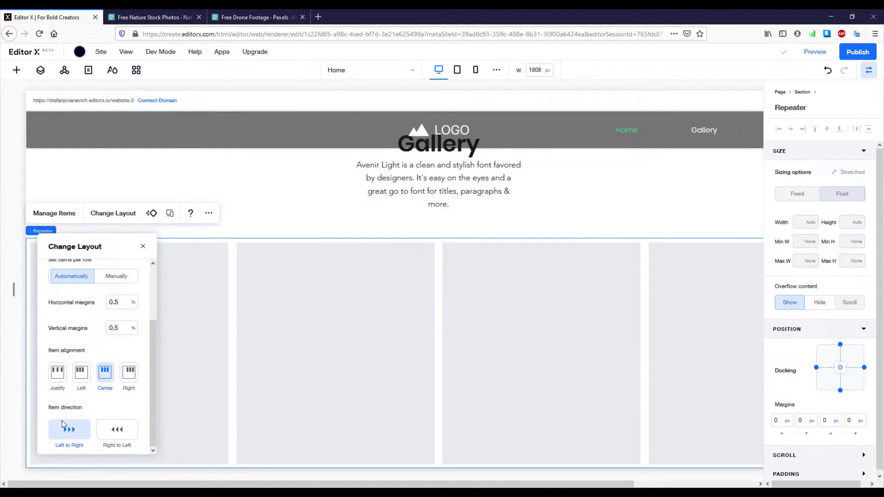
click(144, 247)
Step: Apply a 1x2 grid to the first repeater item and check the grid division on the second and third items
click(145, 288)
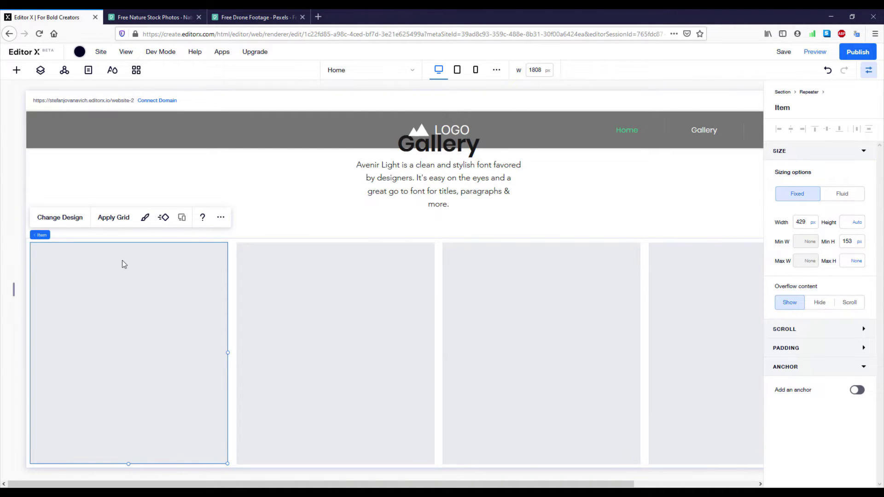
click(111, 220)
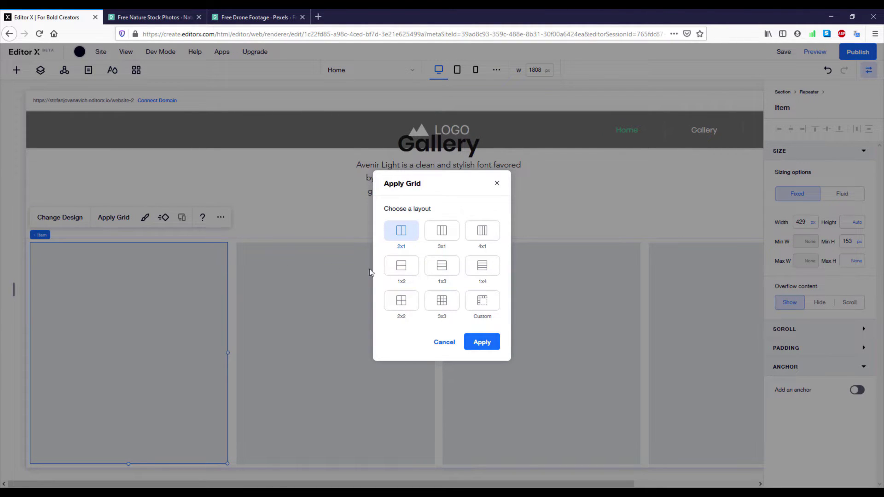
click(406, 274)
click(479, 344)
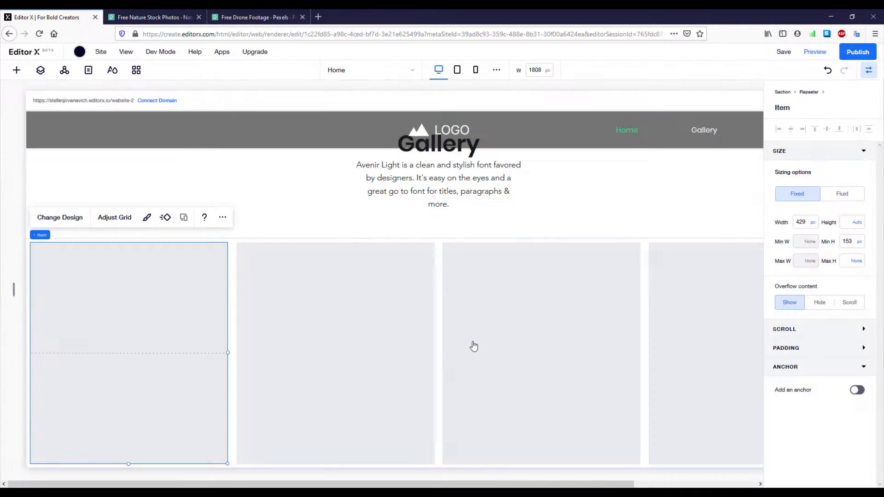
click(272, 297)
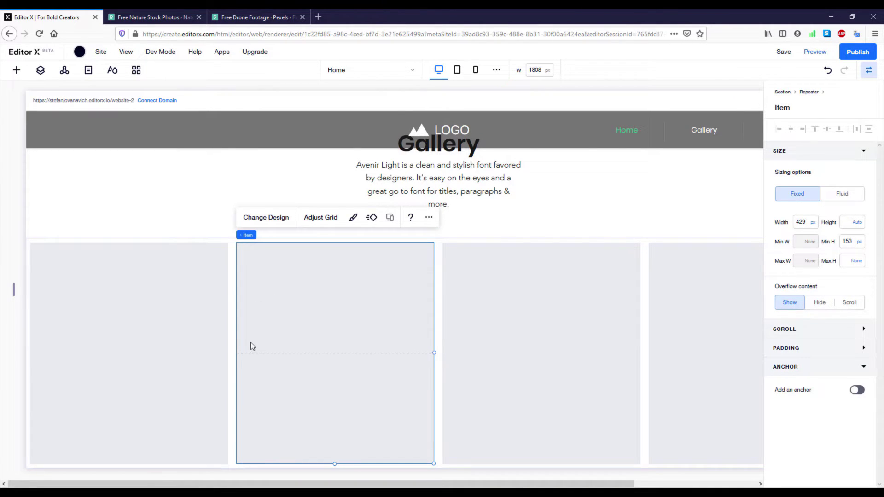
click(486, 312)
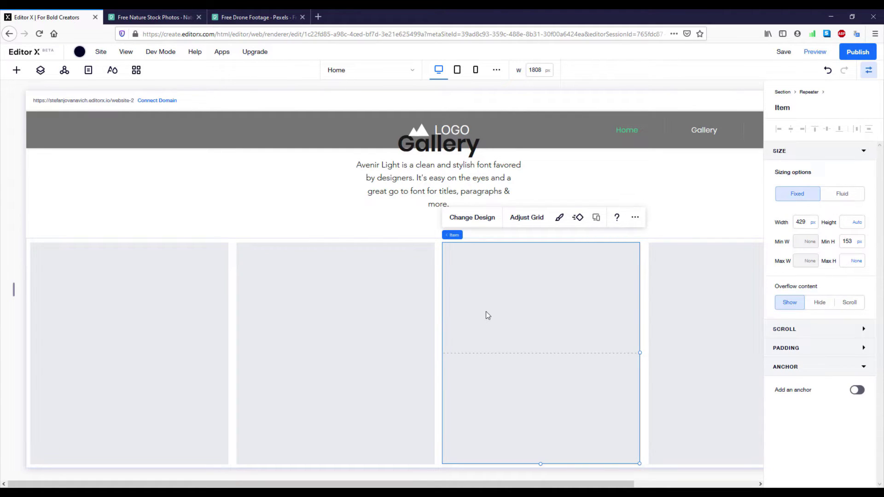
click(308, 316)
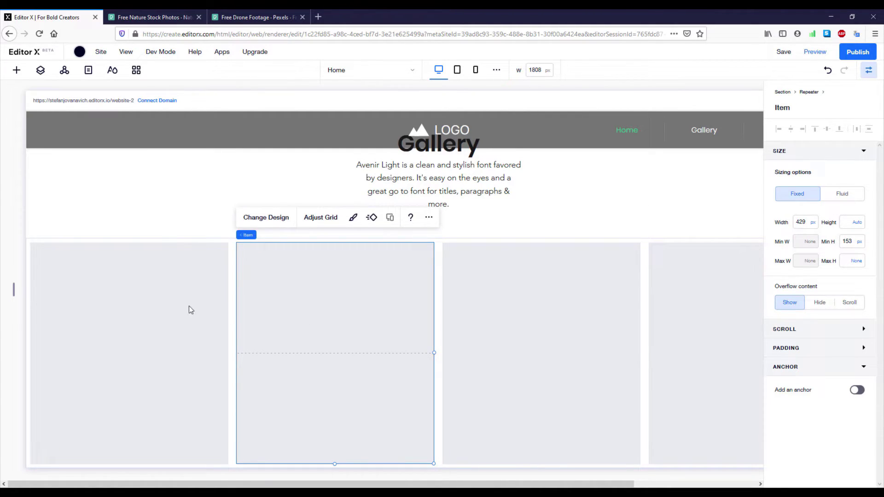
click(160, 306)
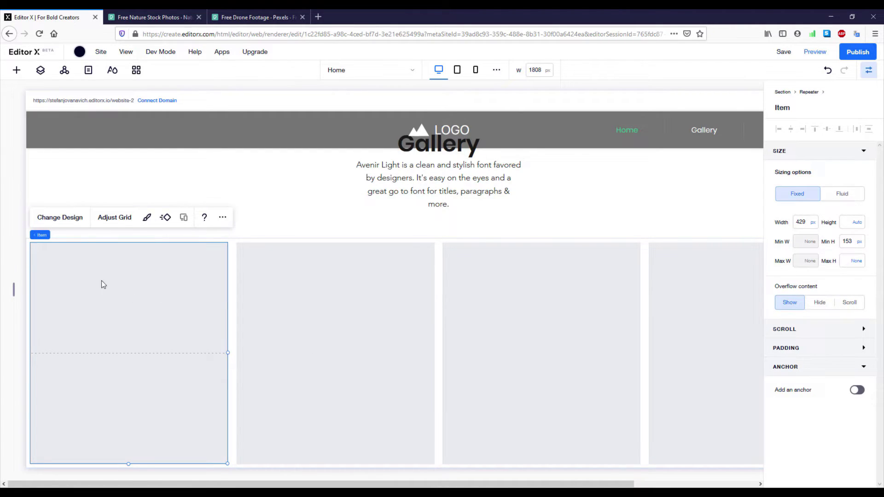
Step: Add an image to the first repeater item and stretch it to fill the upper grid cell
right_click(57, 262)
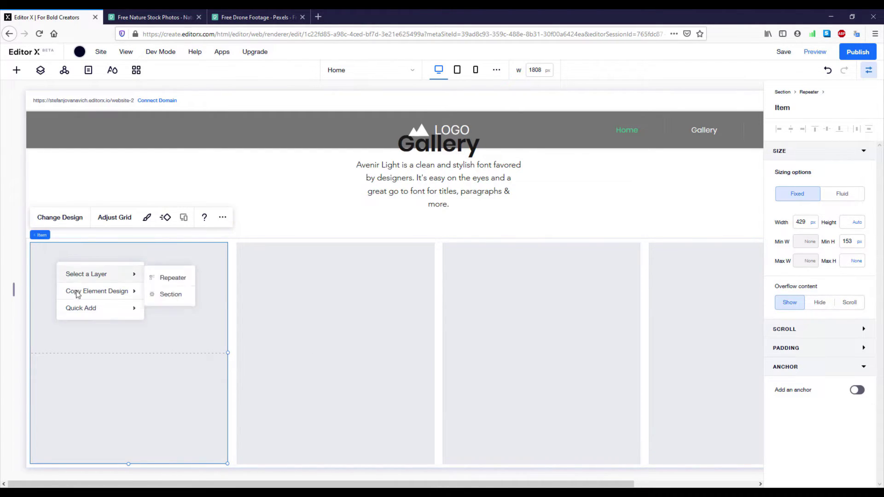
mouse_move(85, 309)
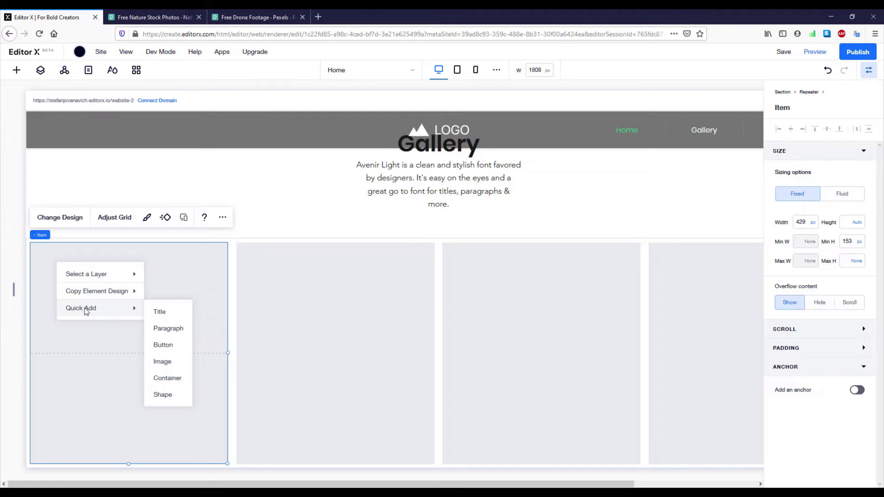
click(169, 362)
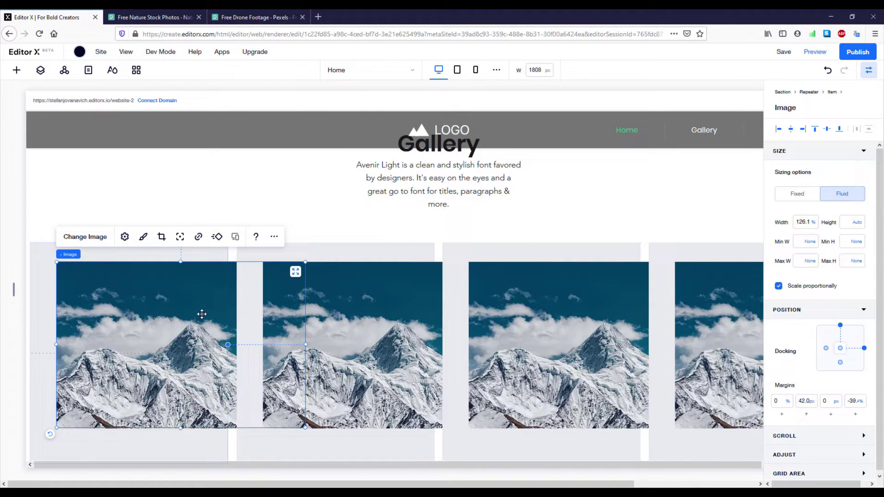
drag(202, 314, 168, 292)
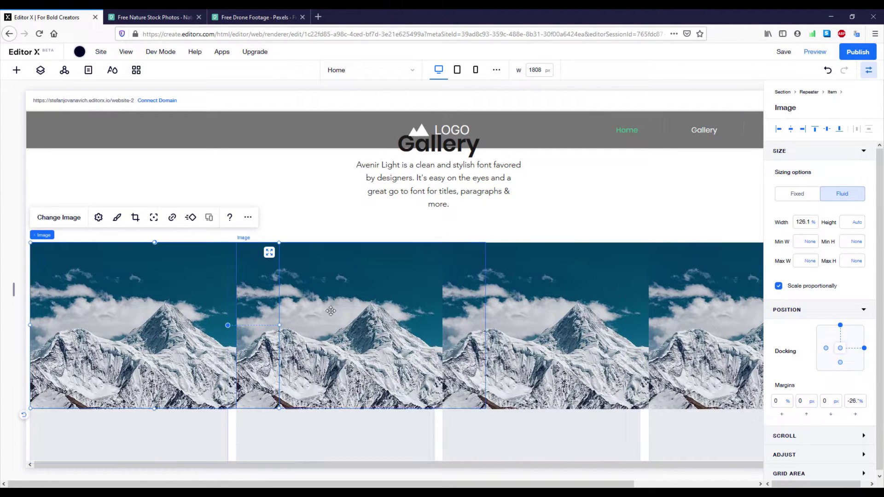
drag(279, 408, 185, 343)
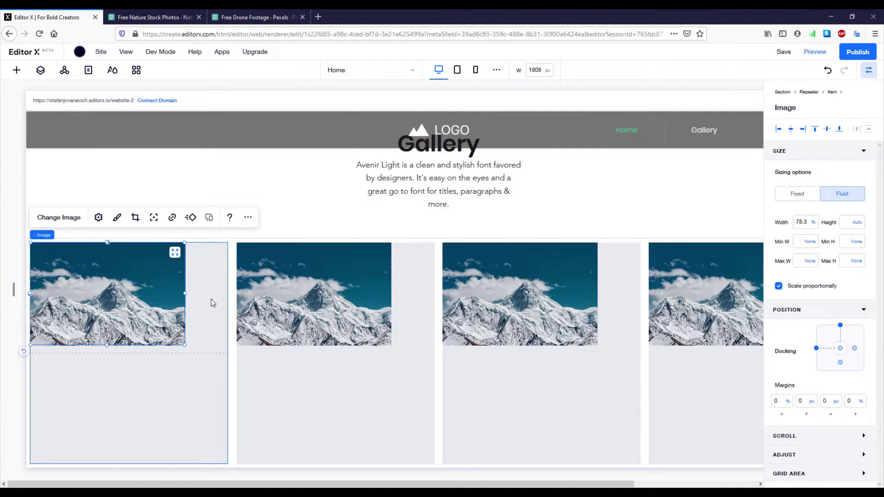
click(174, 254)
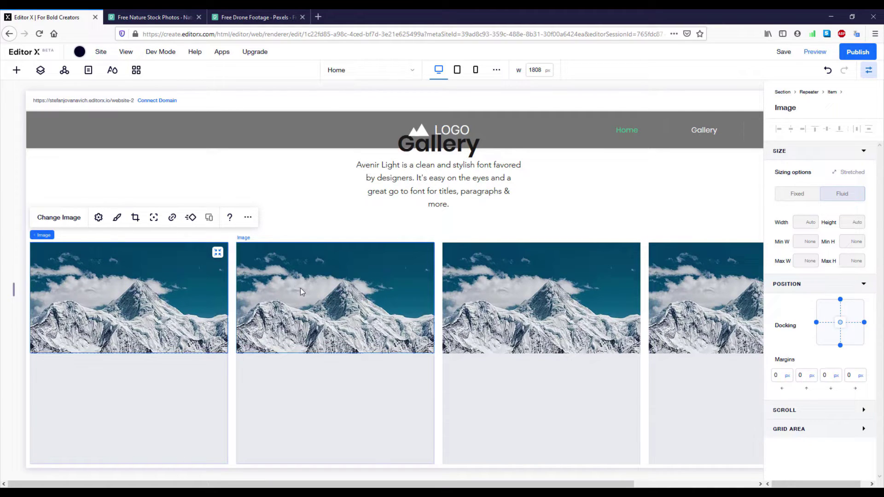
drag(330, 484, 300, 475)
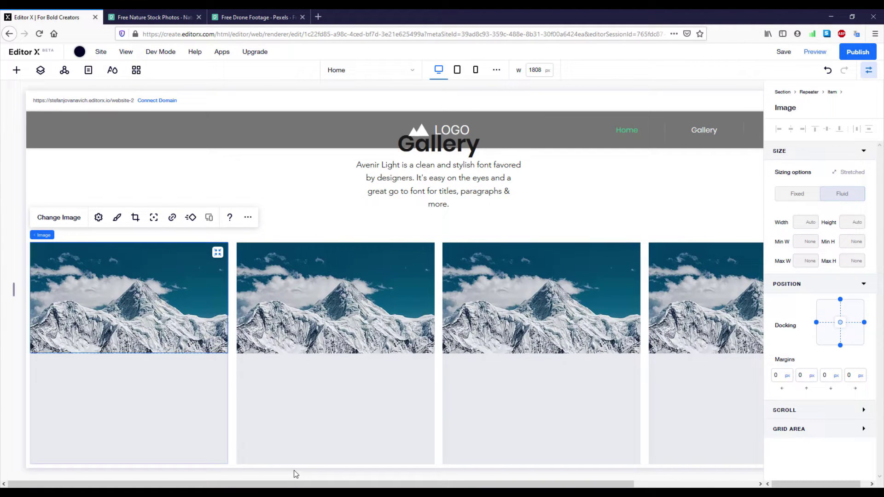
Step: Add a title to the first item's lower cell, about 2.6% from its left edge and 12 px below the image
right_click(126, 376)
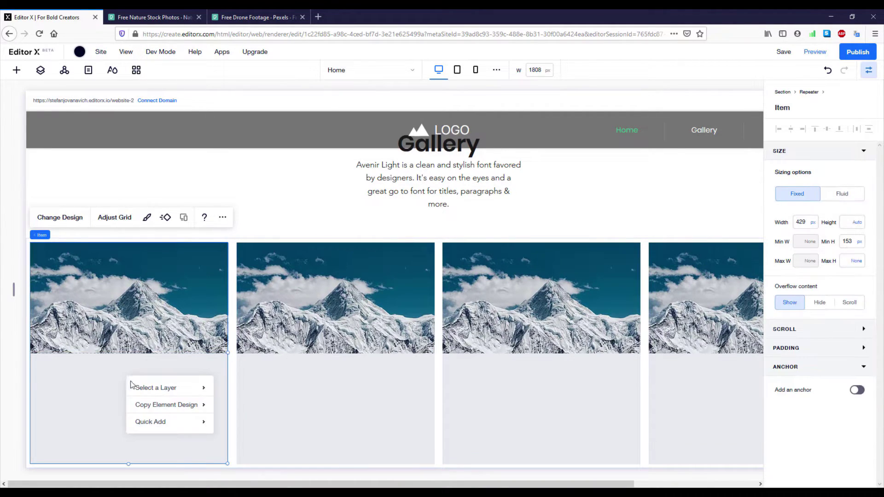
mouse_move(170, 426)
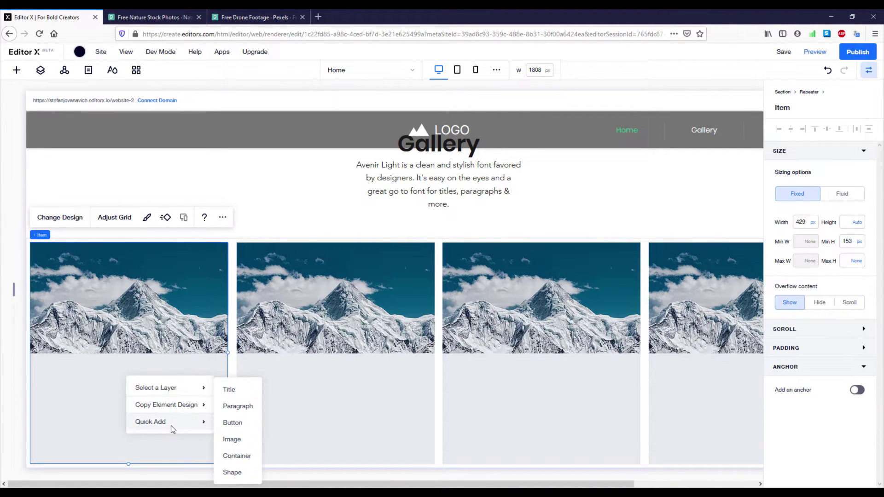
click(225, 390)
drag(173, 386, 82, 367)
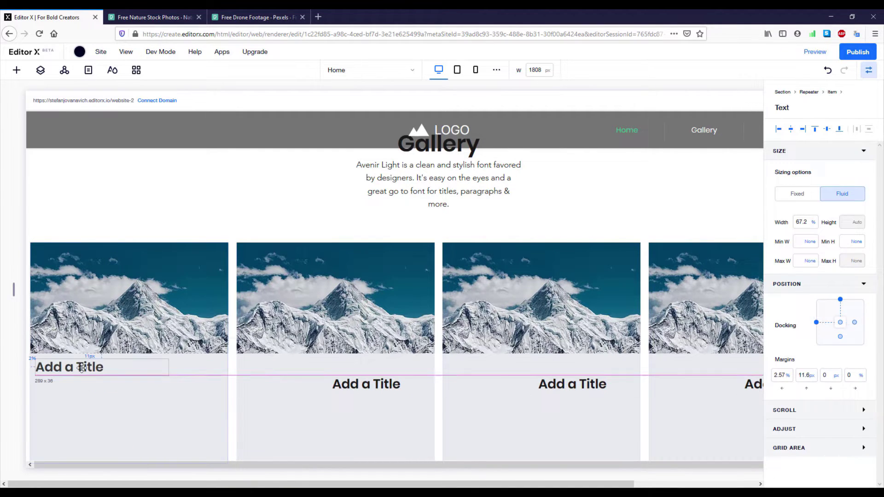
Step: Add a paragraph directly below the first item's title and stack the two texts together
right_click(105, 388)
mouse_move(131, 430)
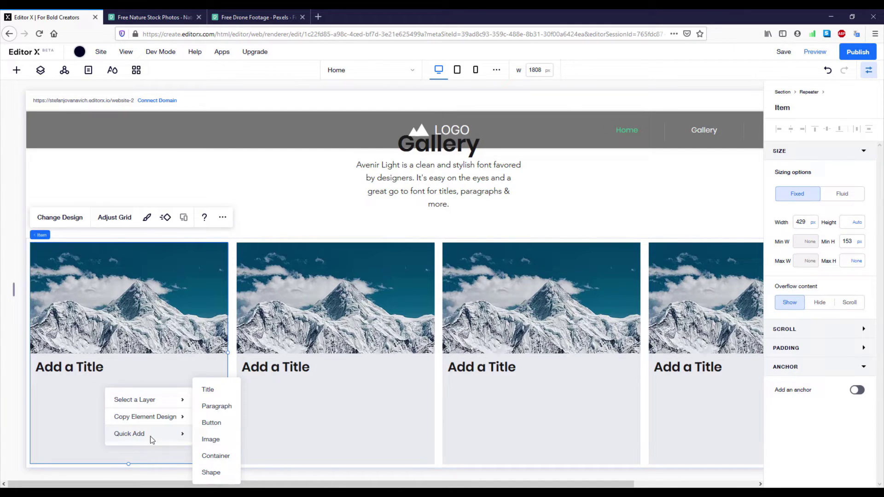
click(216, 405)
drag(173, 402, 98, 380)
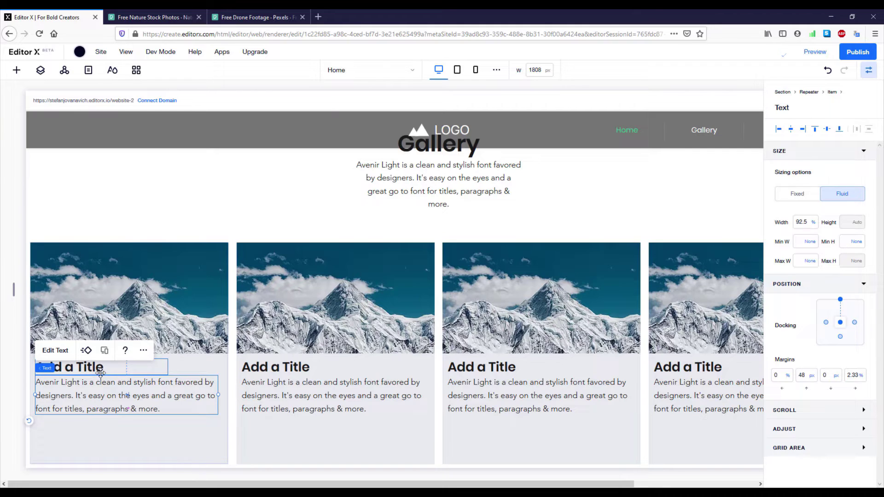
shift+click(98, 371)
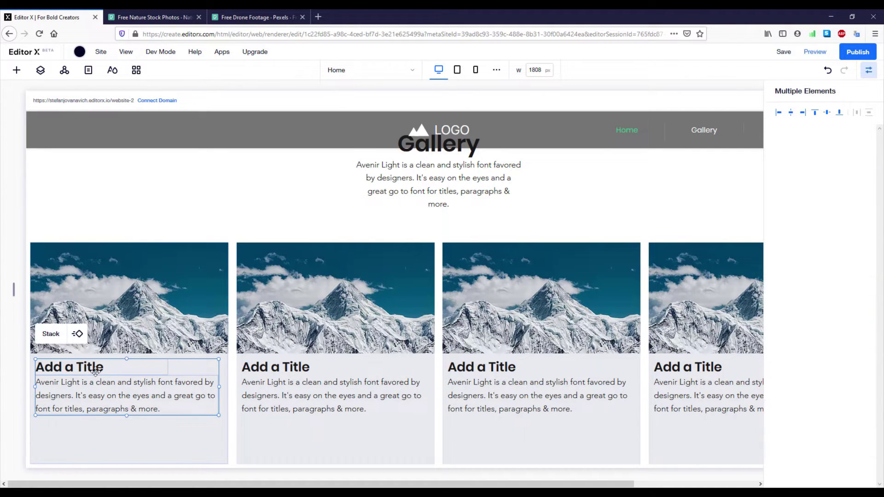
click(51, 334)
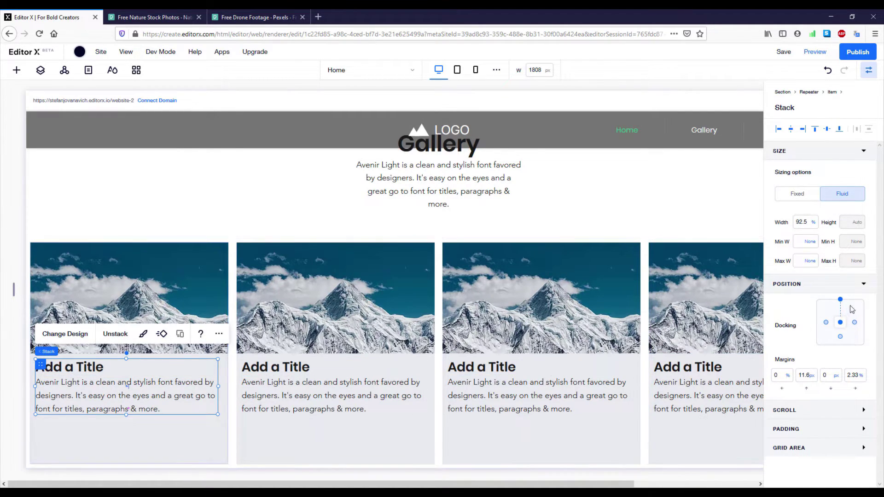
Step: Dock the first item's text stack to both sides as well, with 2% side margins and a 15 px top margin
click(854, 323)
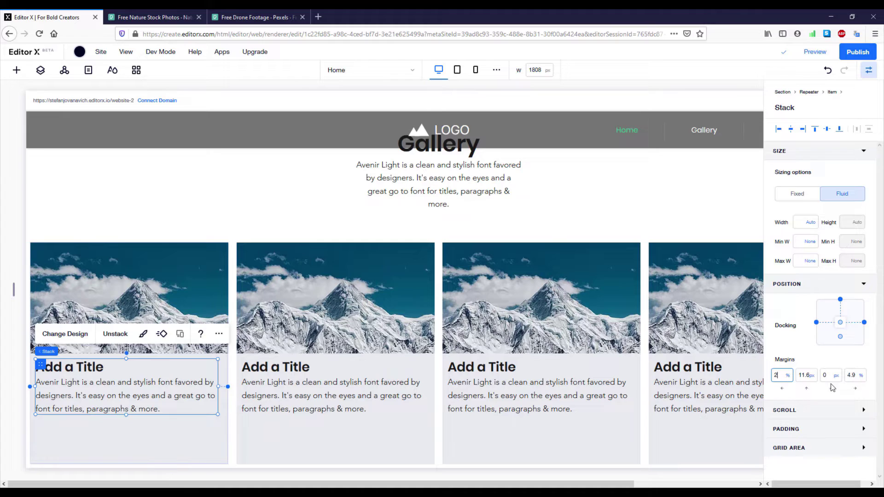
click(855, 375)
text(2)
key(Return)
click(803, 378)
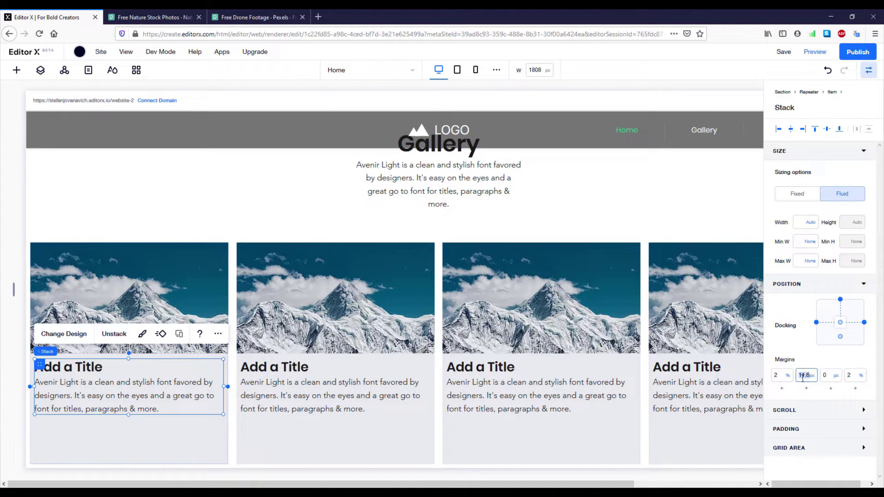
key(Return)
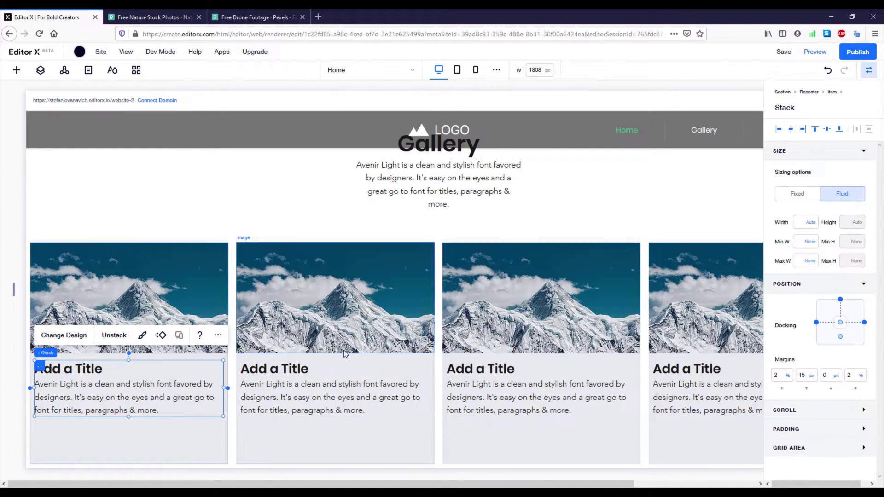
Step: Dock the first item's title and paragraph to both sides of their stack with 0% side margins
click(76, 369)
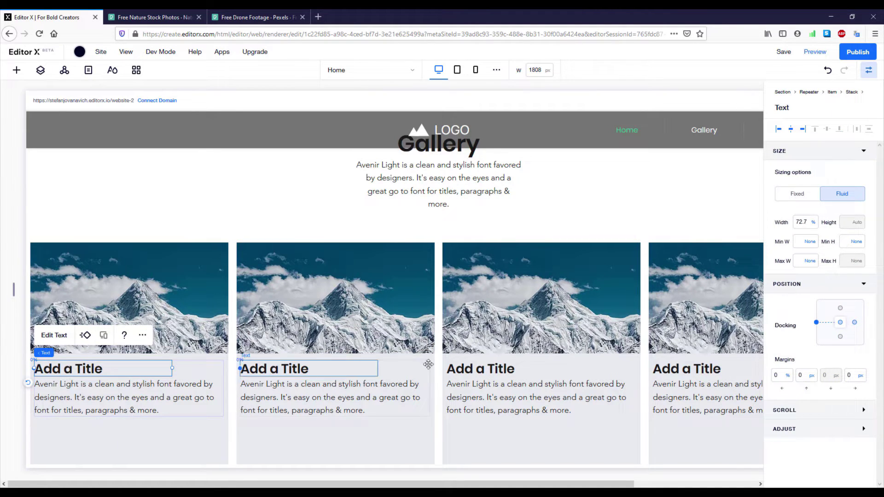
click(854, 322)
click(852, 375)
text(0)
click(839, 323)
click(855, 322)
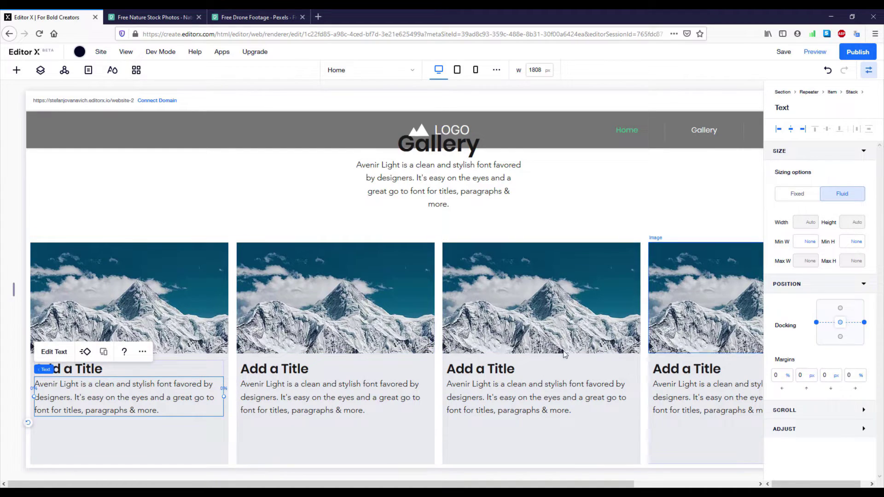
Step: Replace the second repeater item's image with 2.jpg from the site files
drag(465, 483, 485, 484)
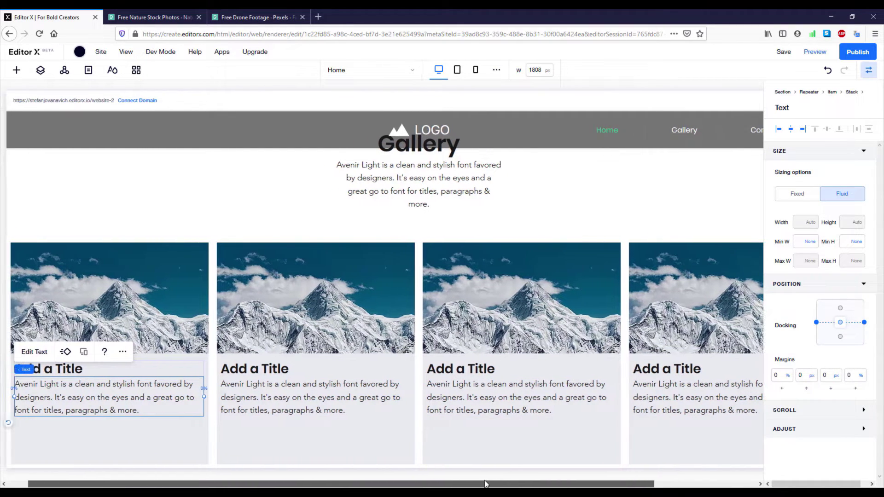
click(292, 270)
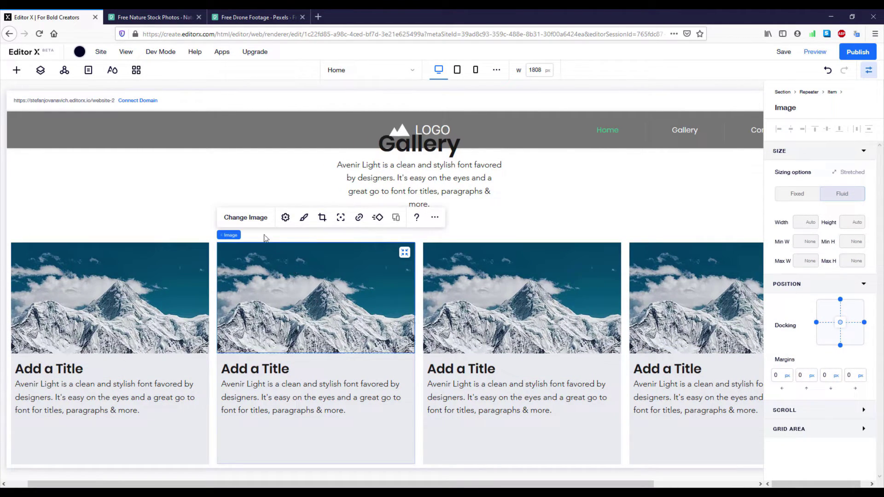
click(259, 222)
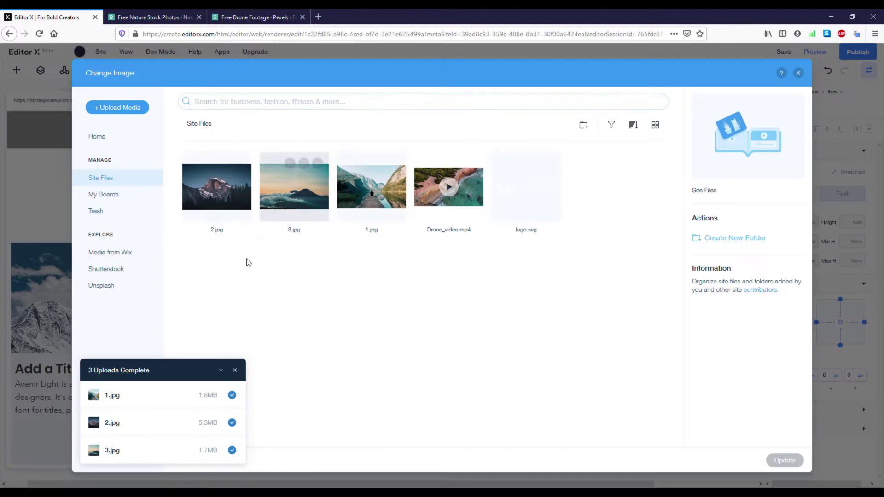
click(236, 371)
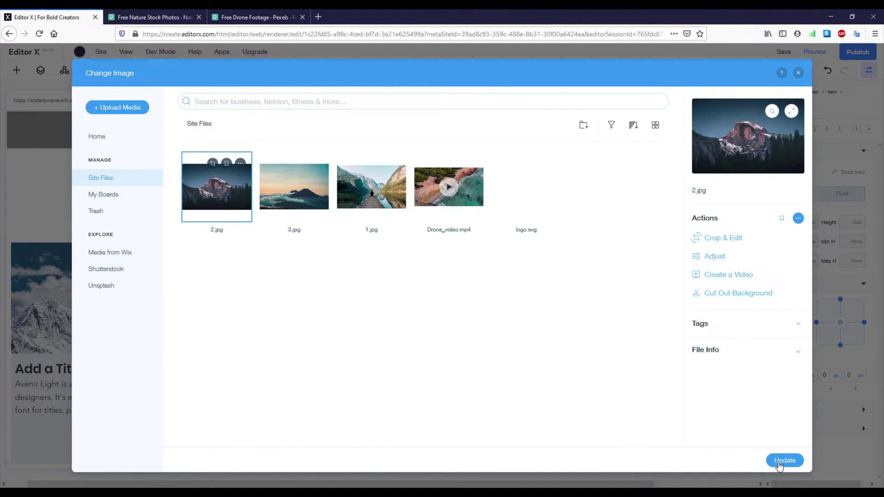
click(784, 461)
Step: Replace the third repeater item's image with 3.jpg from the site files
click(450, 223)
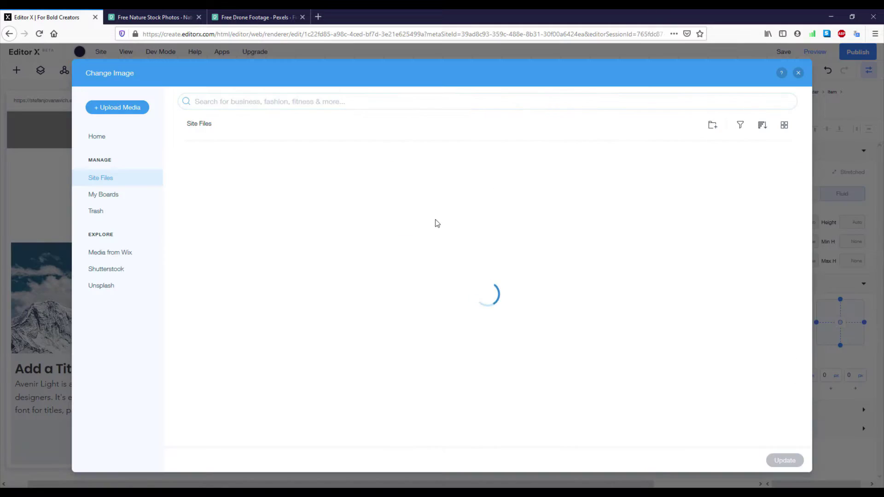
click(281, 200)
click(785, 460)
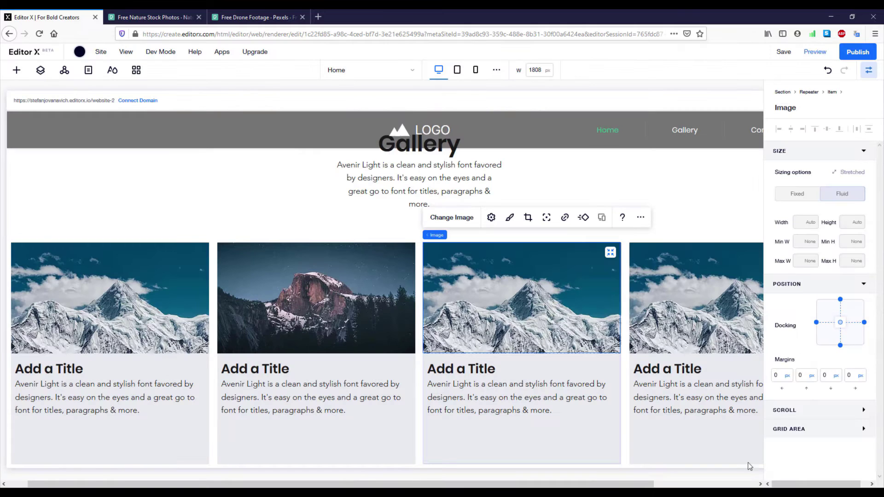
Step: Replace the fourth repeater item's image with 1.jpg from the site files
drag(599, 483, 702, 483)
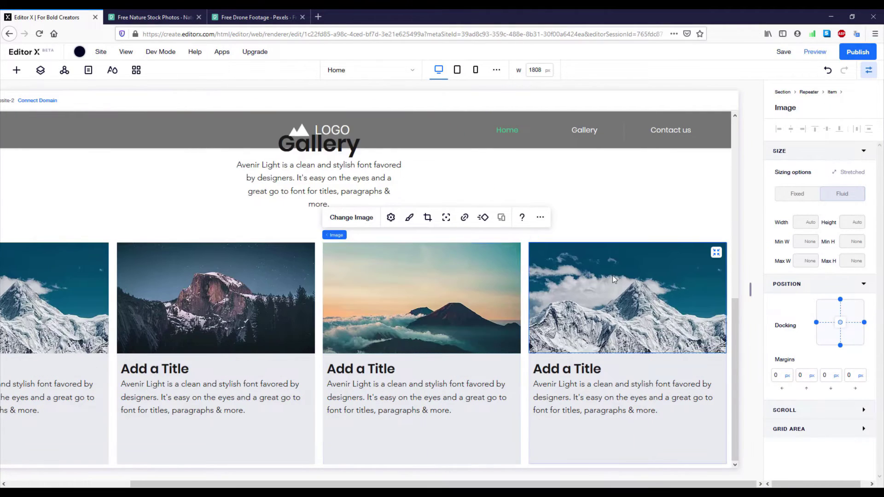
click(612, 276)
click(512, 220)
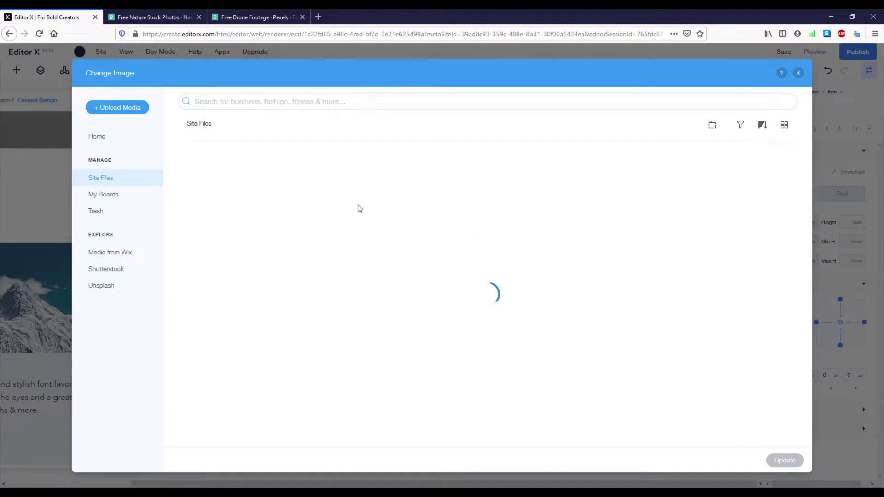
click(355, 196)
click(784, 461)
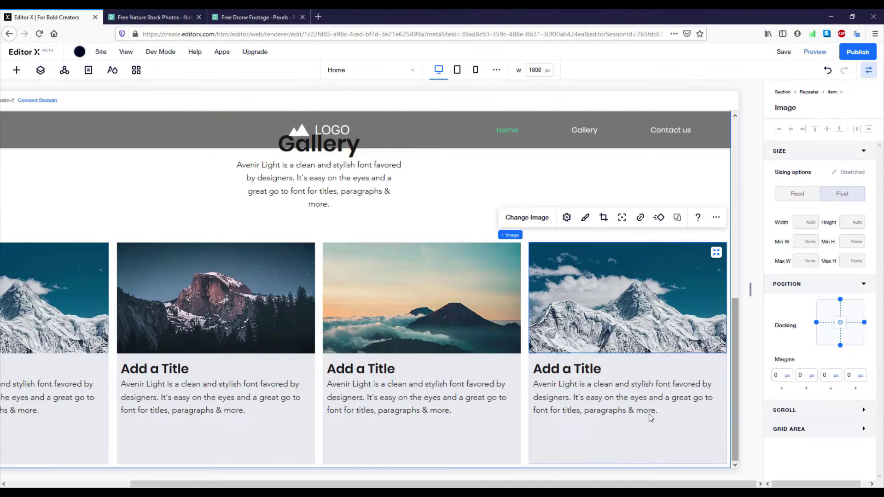
Step: Change the titles of the first and second repeater items to "Beautiful Mountaint"
scroll(110, 369, left, 3)
double_click(110, 369)
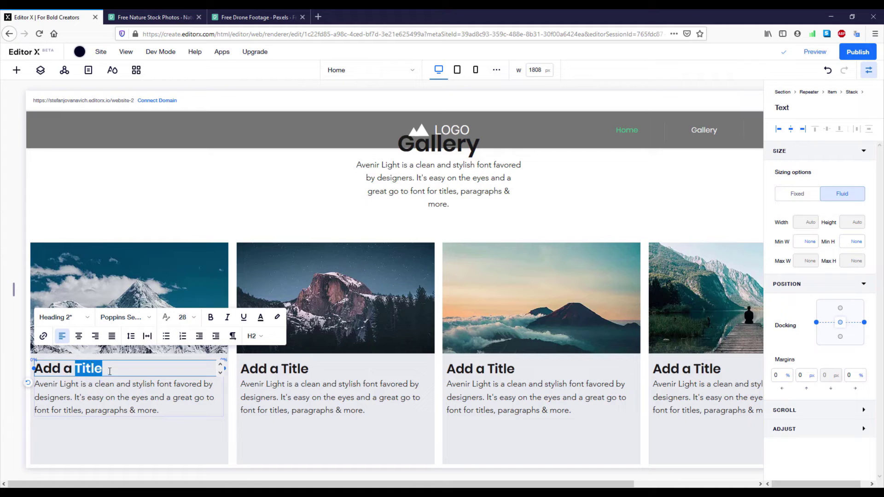
drag(103, 371, 37, 370)
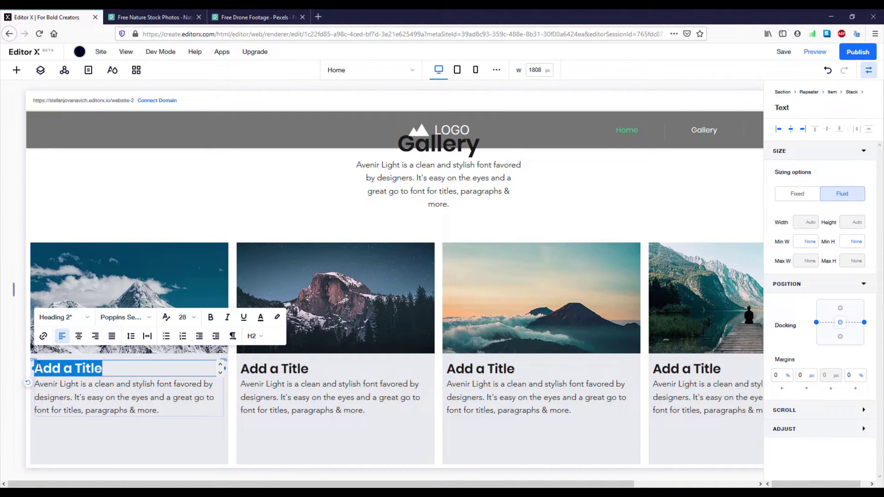
text(Beautiful Mountaint)
key(ctrl+a)
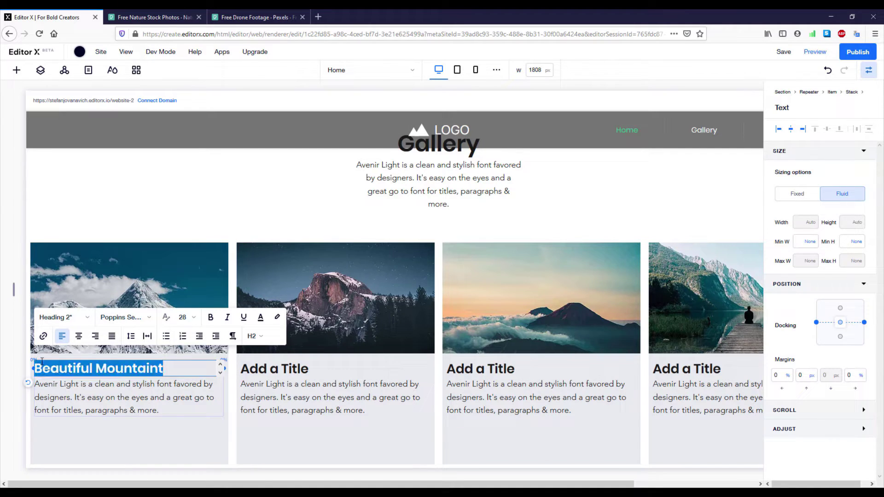
click(341, 367)
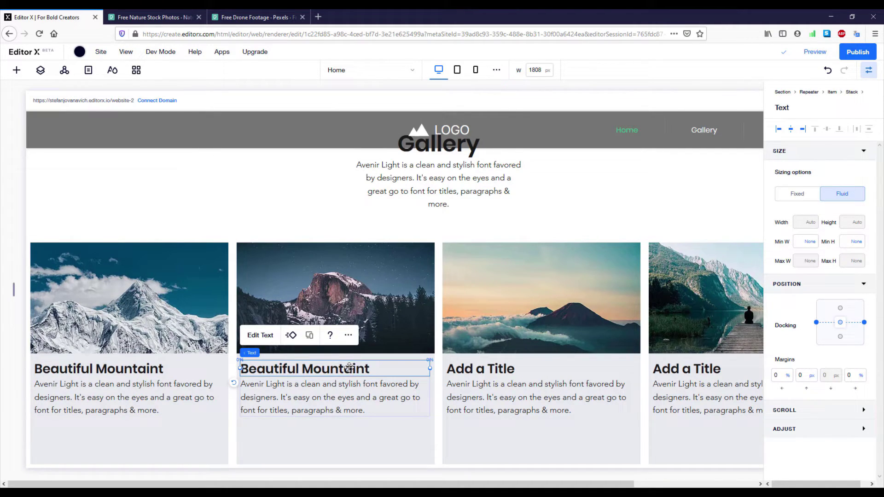
Step: Change the titles of the third and fourth repeater items to "Beautiful Mountaint"
click(525, 368)
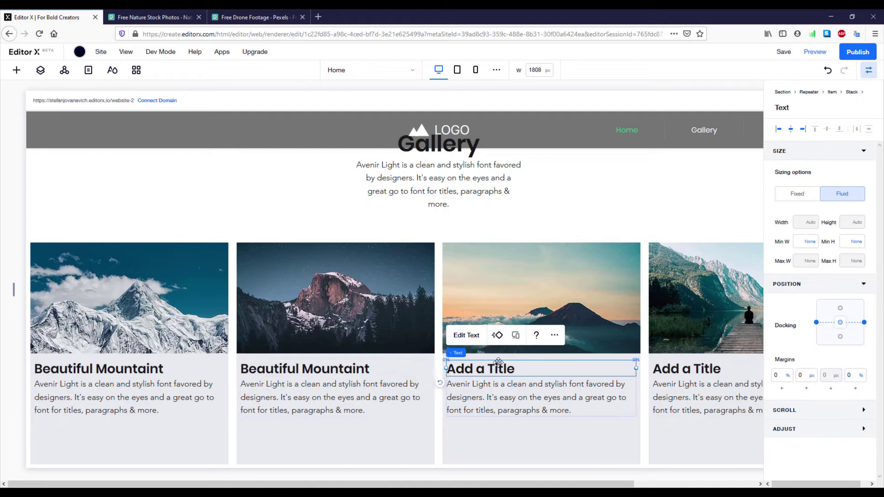
double_click(527, 367)
text(Beautiful Mountaint)
click(690, 368)
double_click(691, 368)
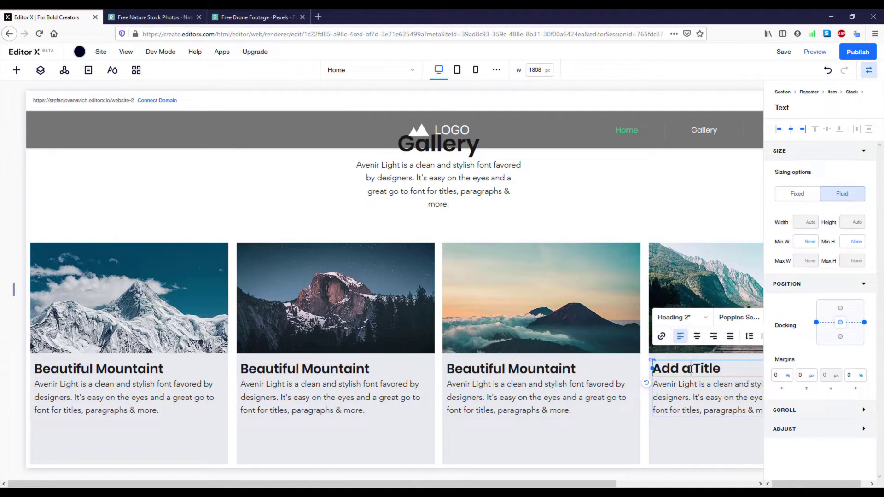
text(Beautiful Mountaint)
click(602, 217)
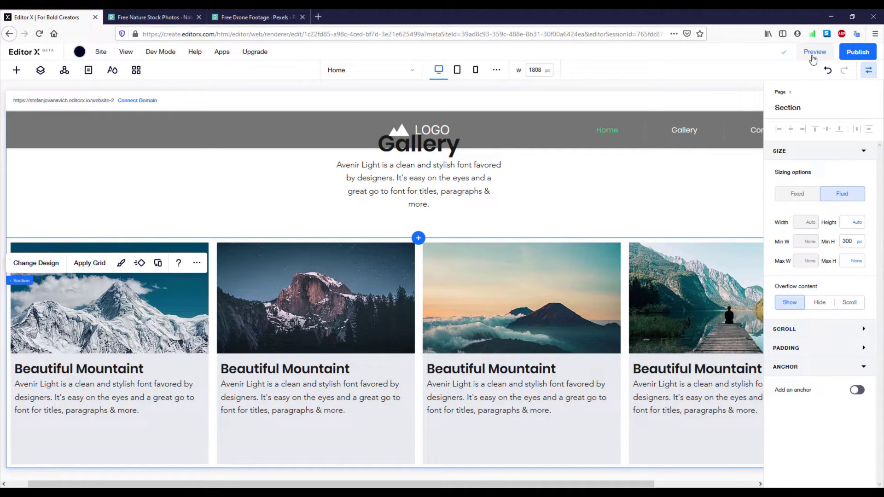
Step: Preview the page at Laptop and iPad sizes and examine how the gallery cards are arranged
click(814, 55)
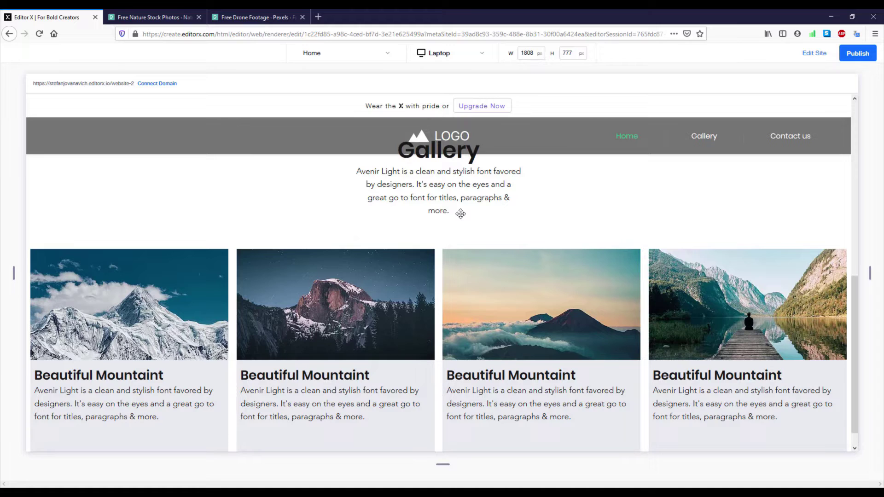
scroll(600, 289, down, 1)
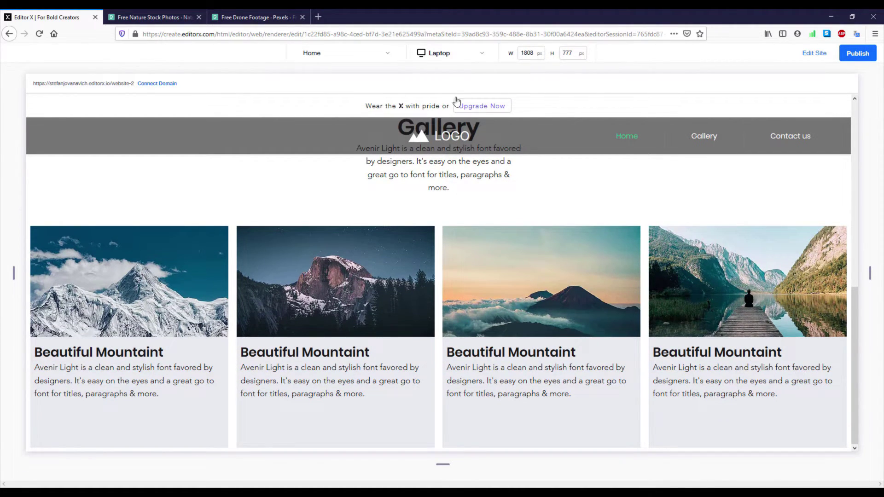
click(478, 56)
click(449, 188)
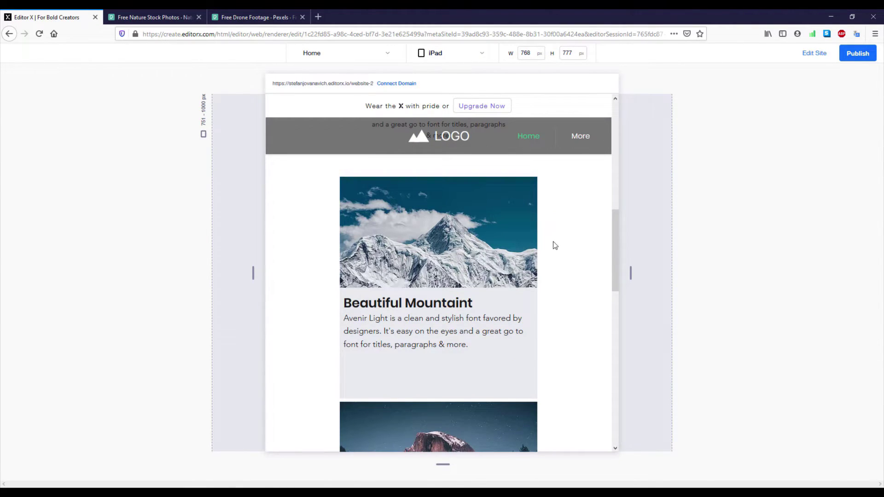
scroll(558, 248, down, 1)
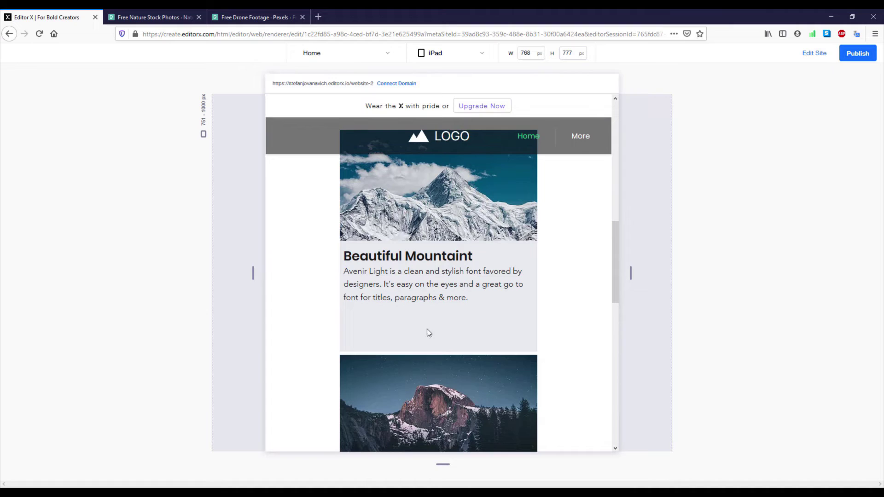
scroll(420, 343, down, 3)
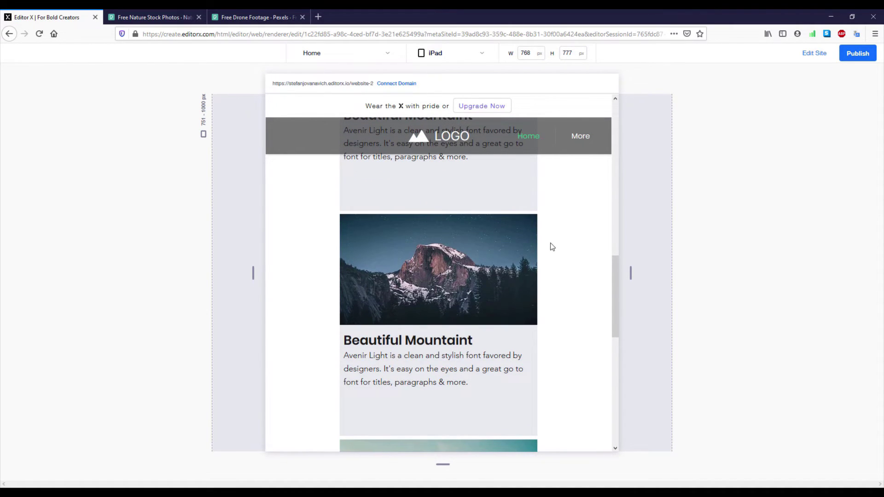
scroll(329, 274, up, 2)
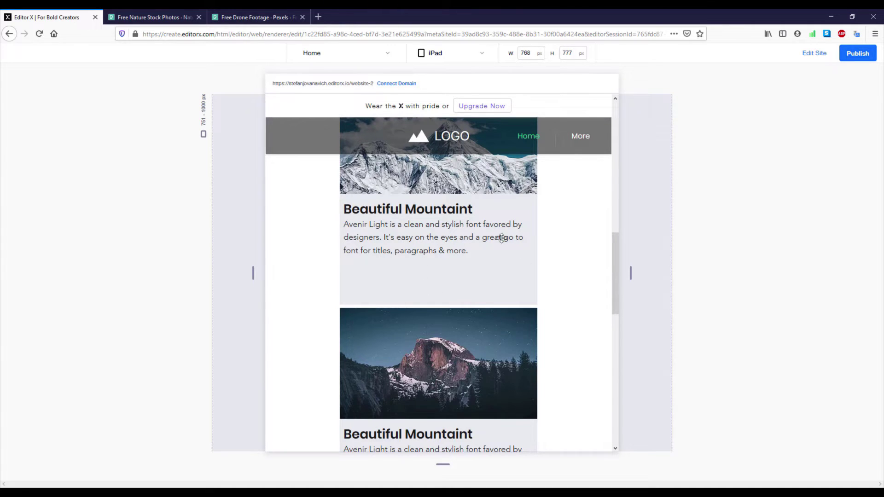
scroll(537, 262, up, 2)
scroll(551, 300, up, 5)
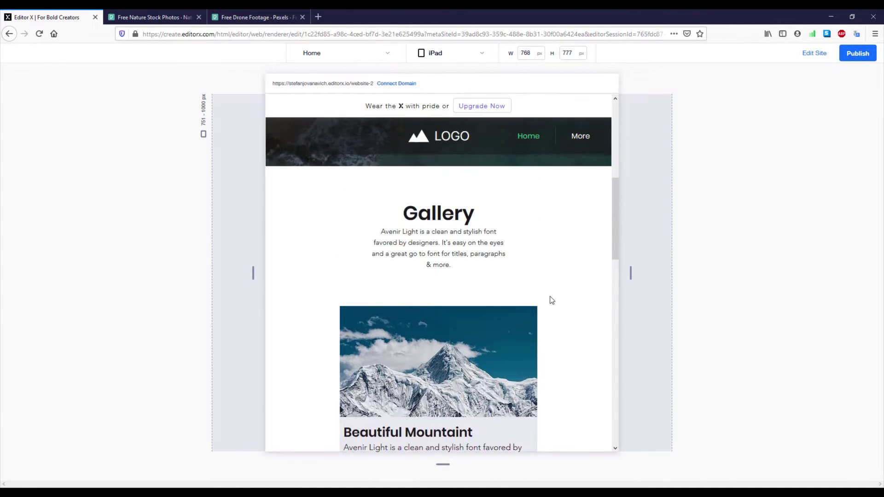
scroll(555, 303, down, 6)
scroll(553, 303, down, 7)
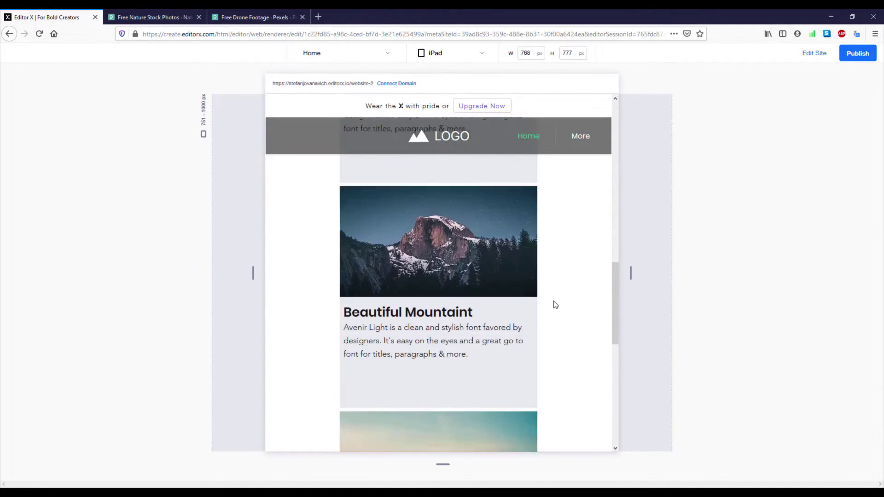
scroll(545, 298, up, 4)
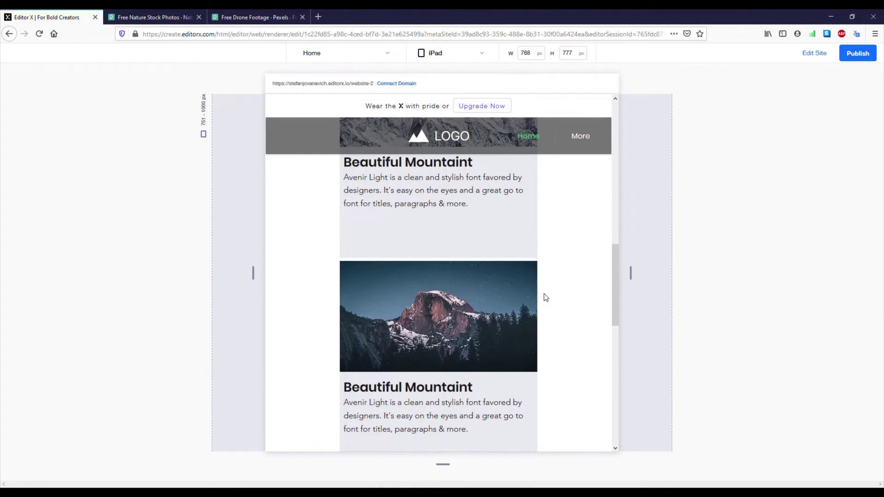
scroll(545, 298, up, 2)
Step: Preview the page at the Mobile size and examine the fit of the Gallery section and its cards
click(477, 57)
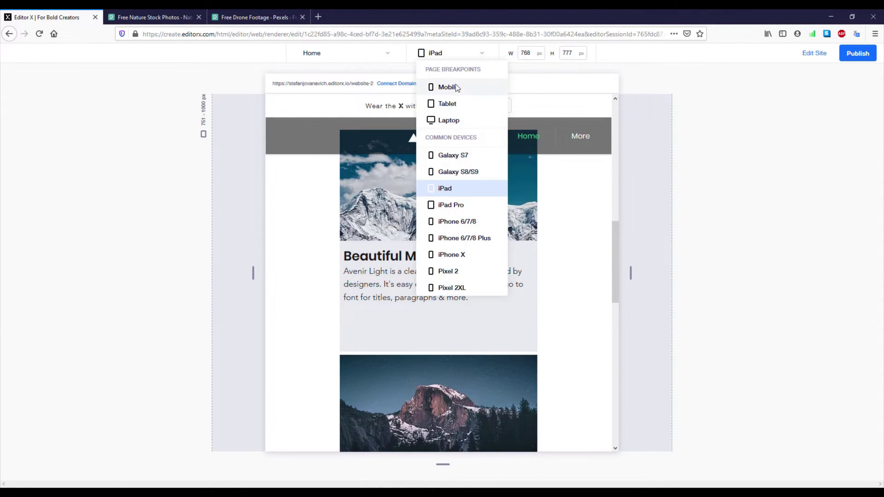
click(455, 84)
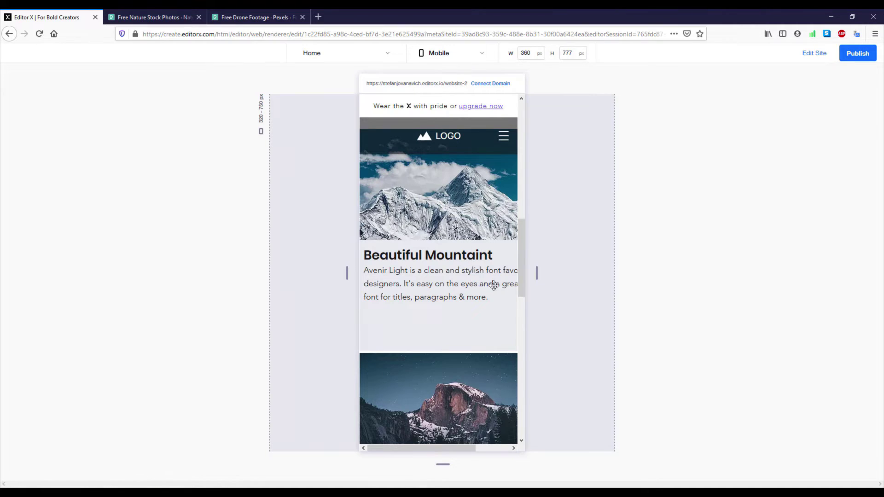
scroll(491, 285, up, 2)
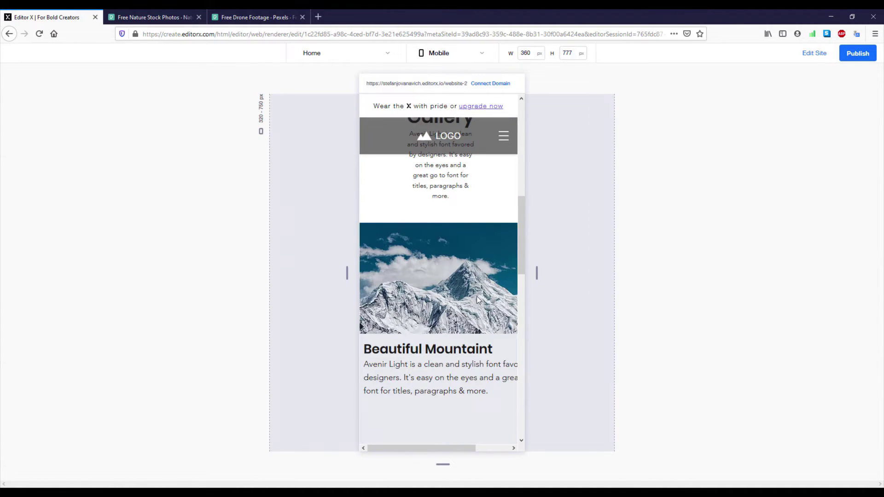
scroll(479, 296, down, 4)
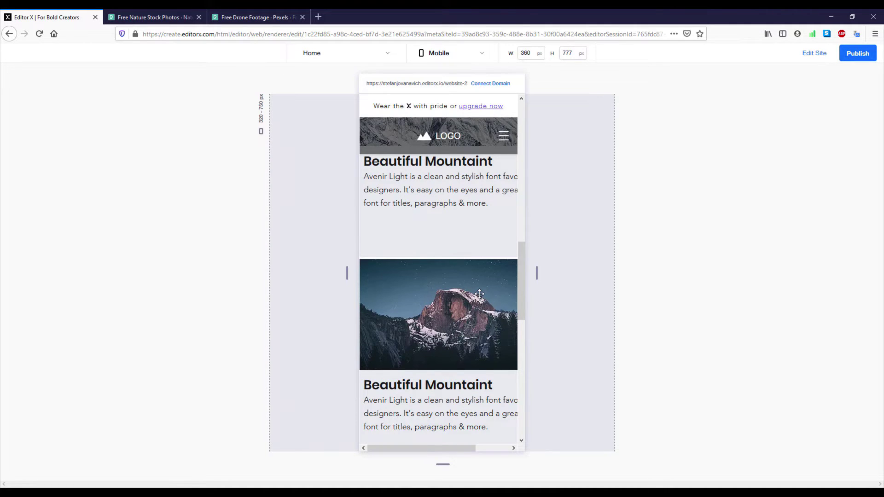
scroll(521, 276, up, 8)
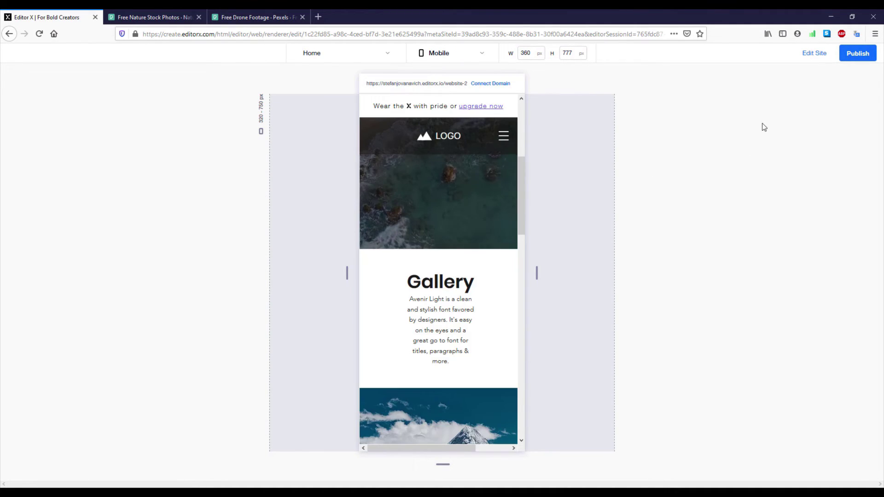
Step: In the laptop layout, set the background opacity of the repeater's card items to 30%
click(813, 53)
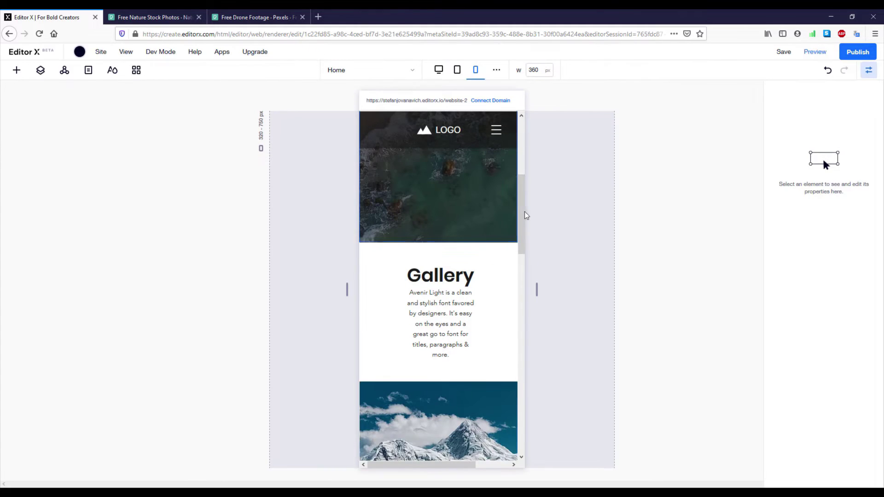
click(438, 70)
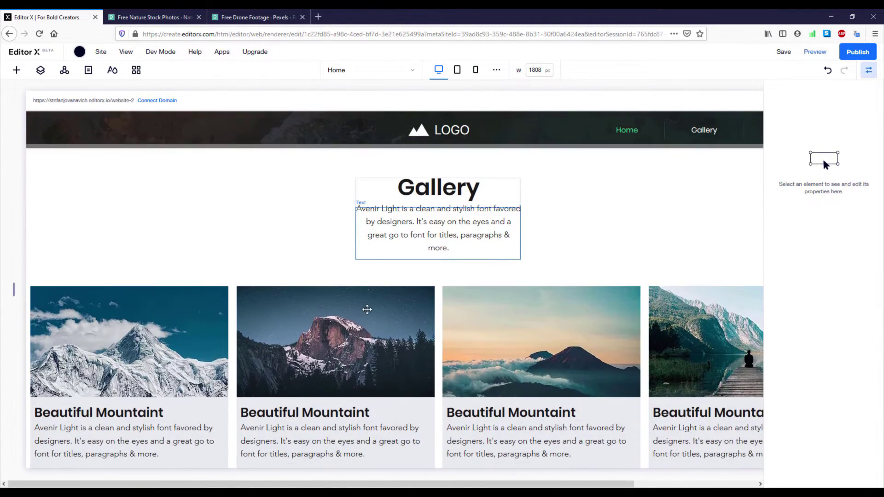
scroll(367, 310, down, 1)
click(214, 429)
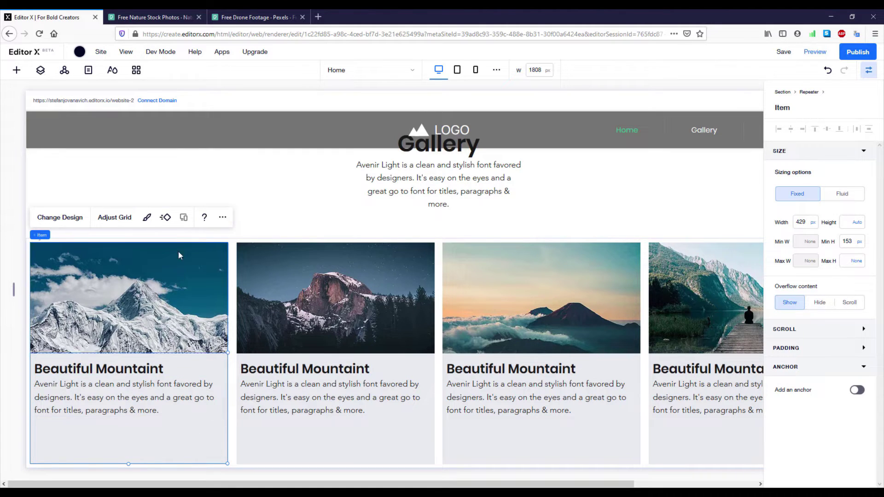
click(146, 217)
click(348, 333)
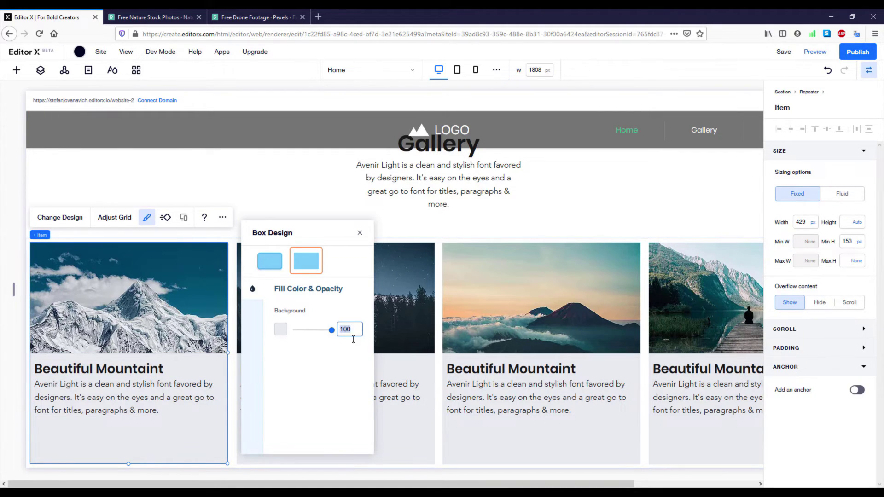
text(30)
key(Return)
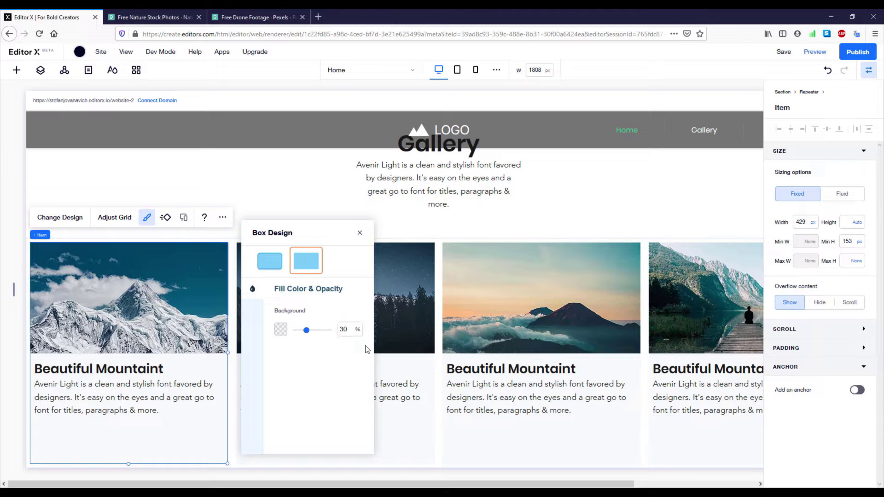
click(437, 322)
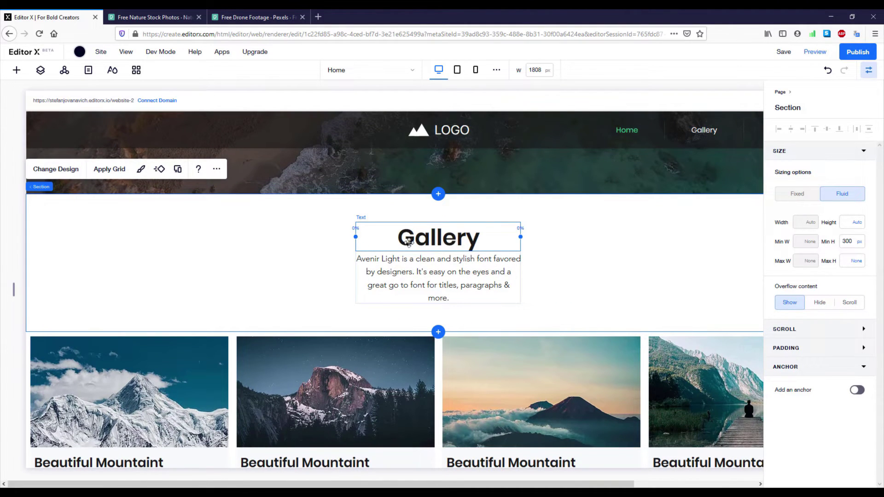
Step: Apply a Float-In animation with the direction From bottom to the stack in the Gallery Title section
click(41, 70)
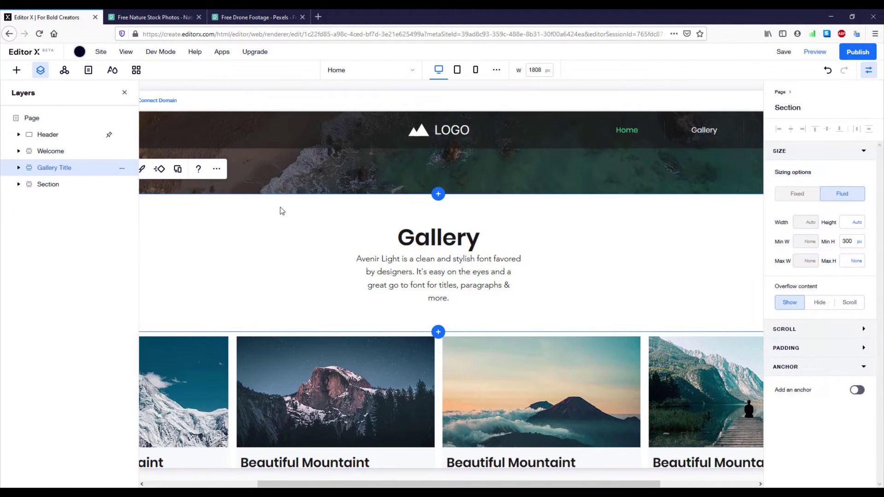
click(19, 169)
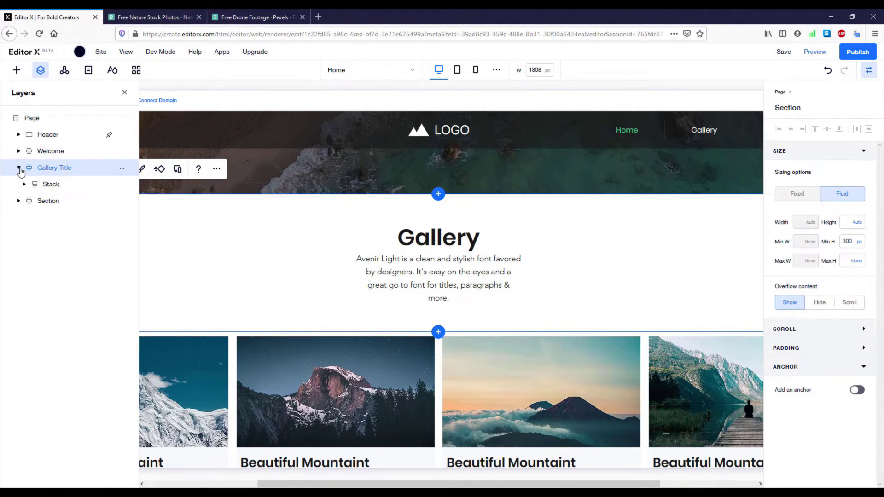
click(53, 185)
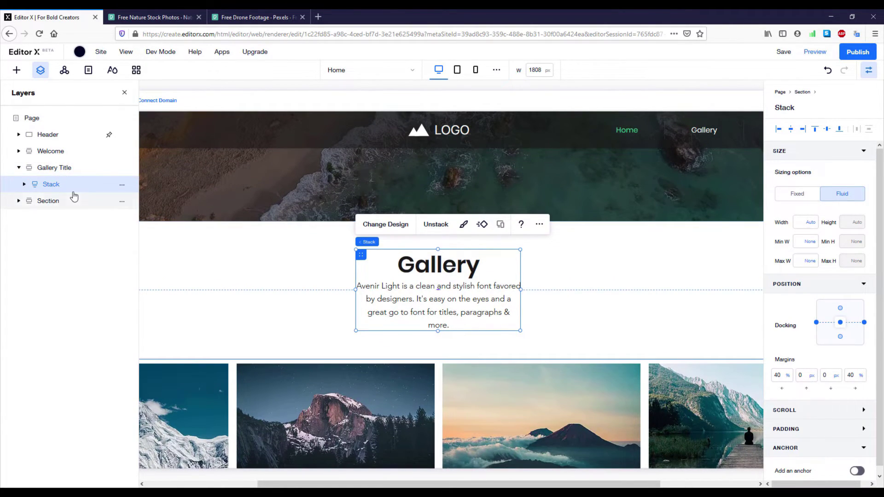
click(484, 225)
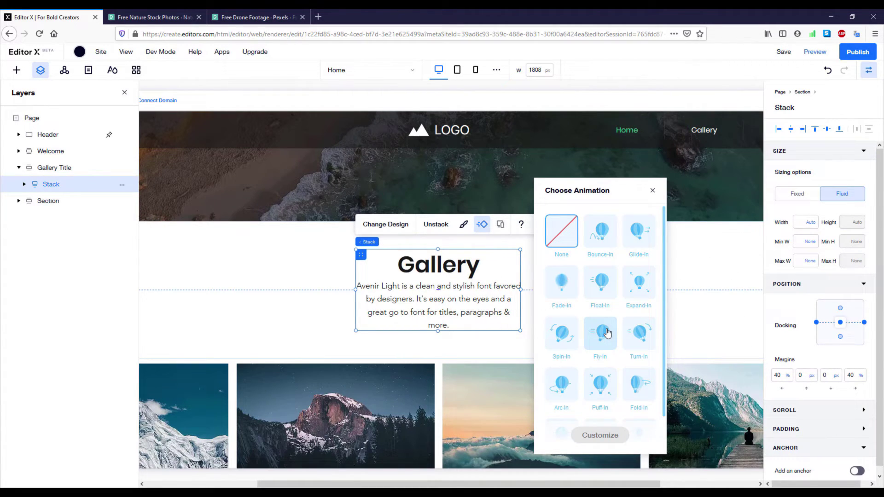
click(601, 288)
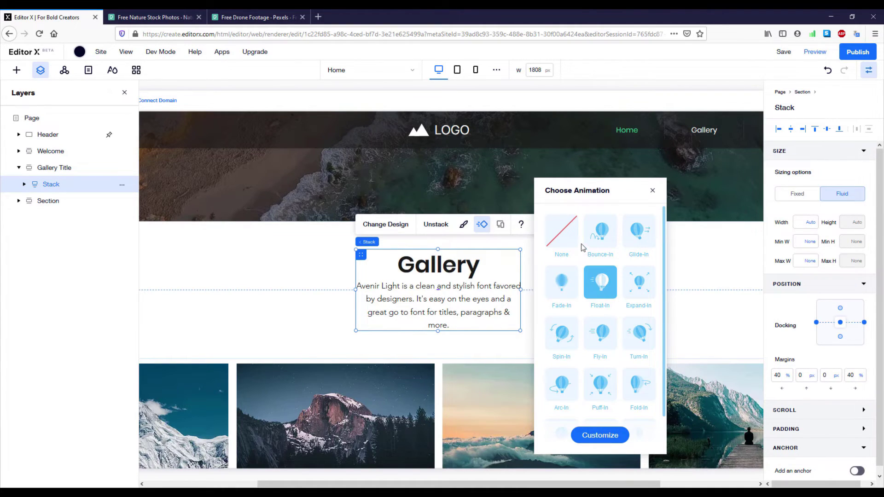
click(600, 436)
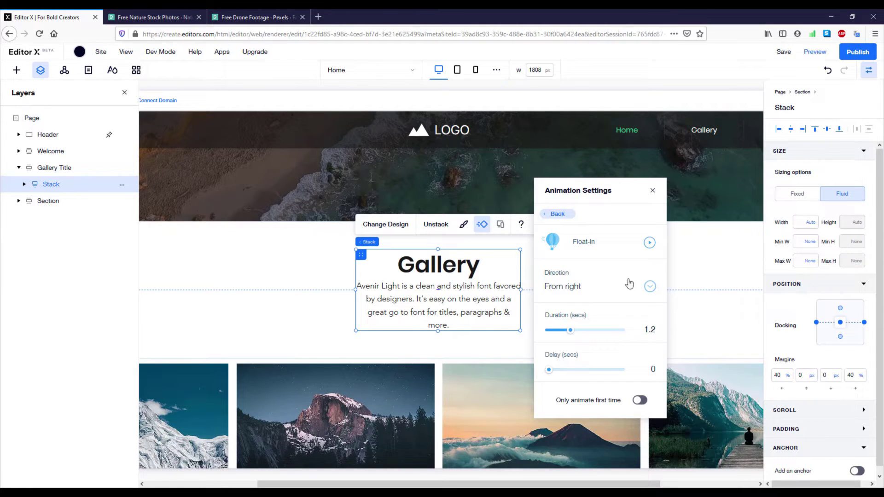
click(650, 288)
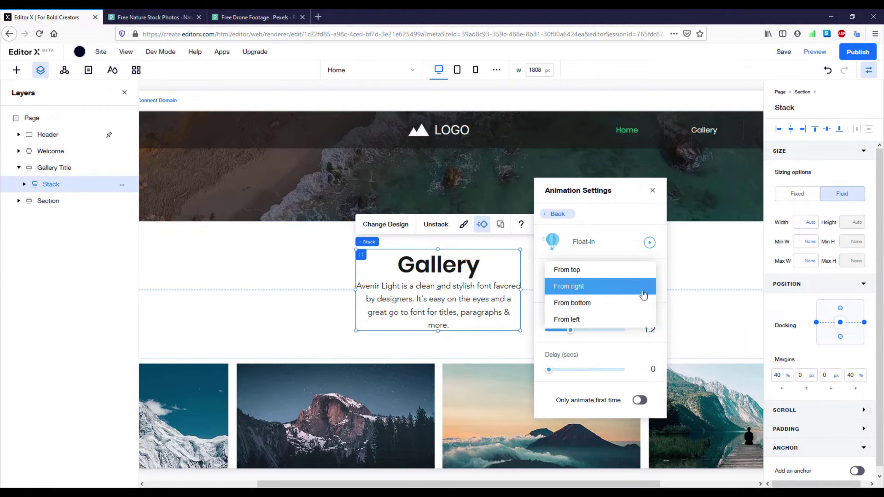
click(593, 307)
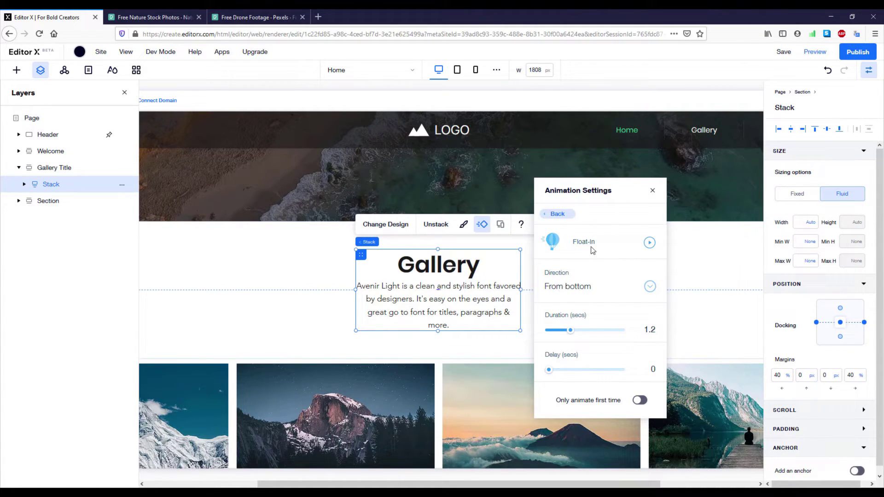
click(651, 192)
Step: Preview the page at Laptop size to check the Gallery title's entrance animation
click(804, 53)
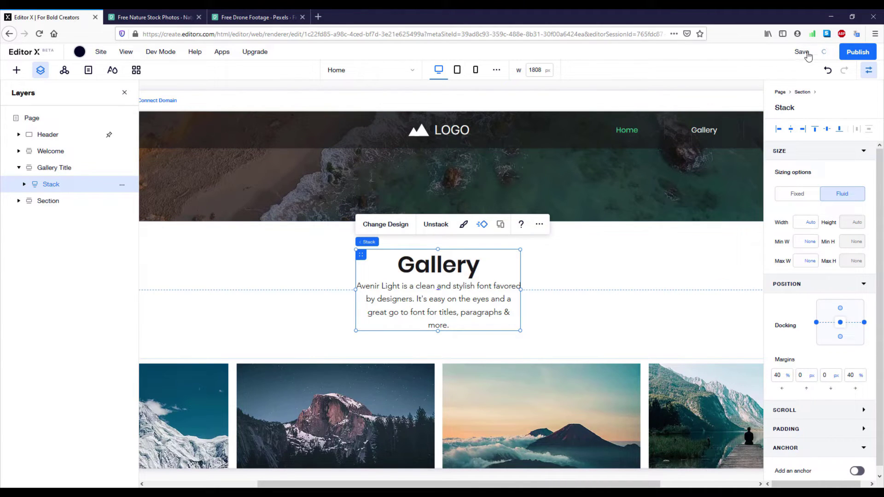
click(824, 53)
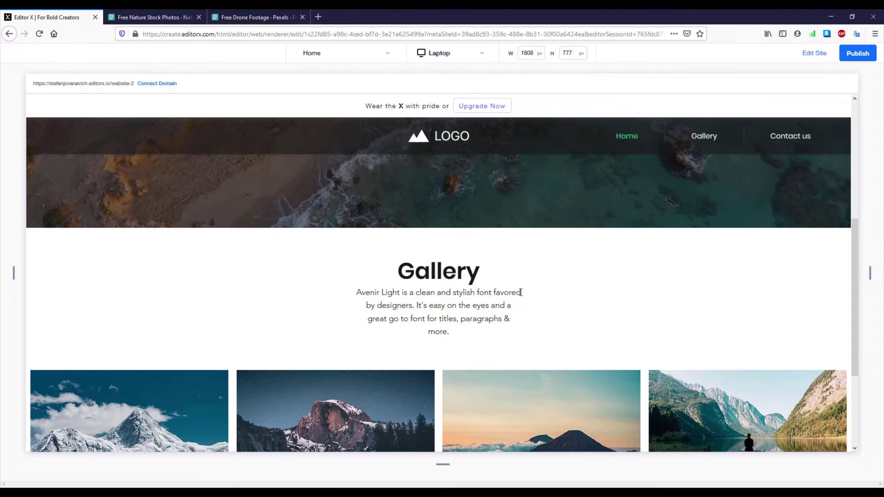
click(816, 55)
Step: Rename the section that holds the photo-card repeater to "Gallery"
scroll(316, 253, down, 2)
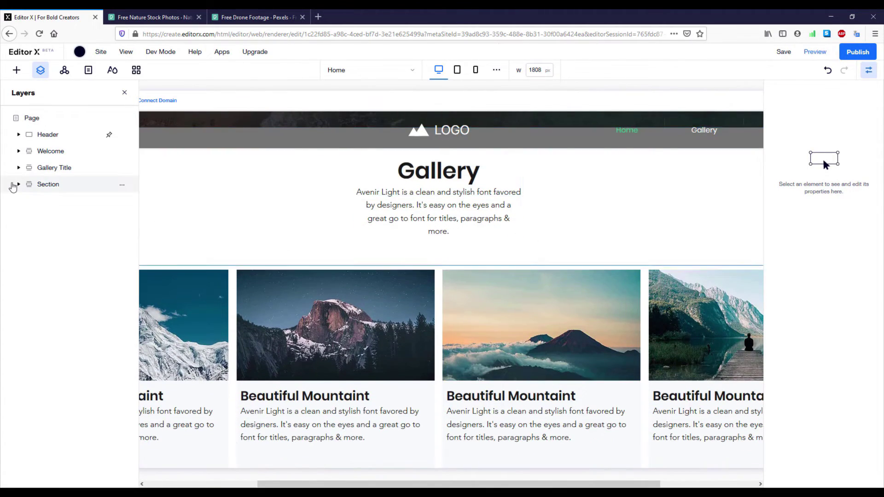
click(19, 185)
click(49, 187)
double_click(50, 185)
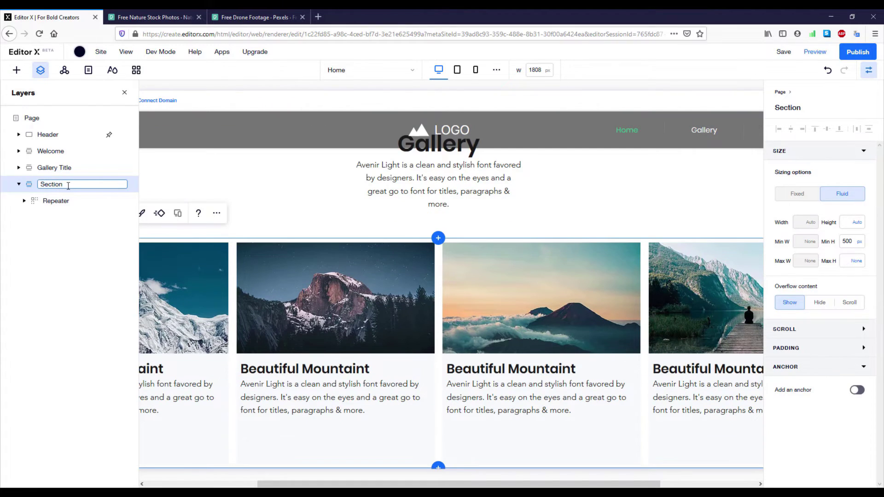
double_click(77, 187)
text(Gallaery)
key(Return)
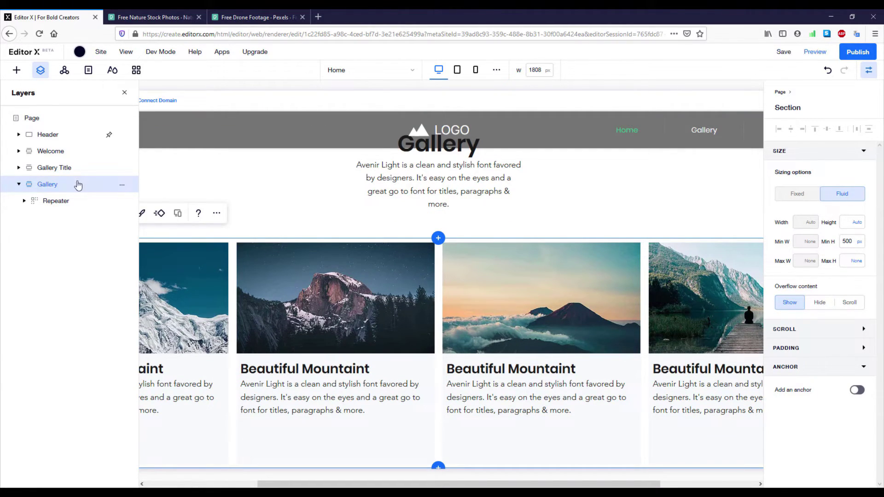
Step: Apply a Float-In animation to the repeater in the Gallery section and save the site
click(63, 203)
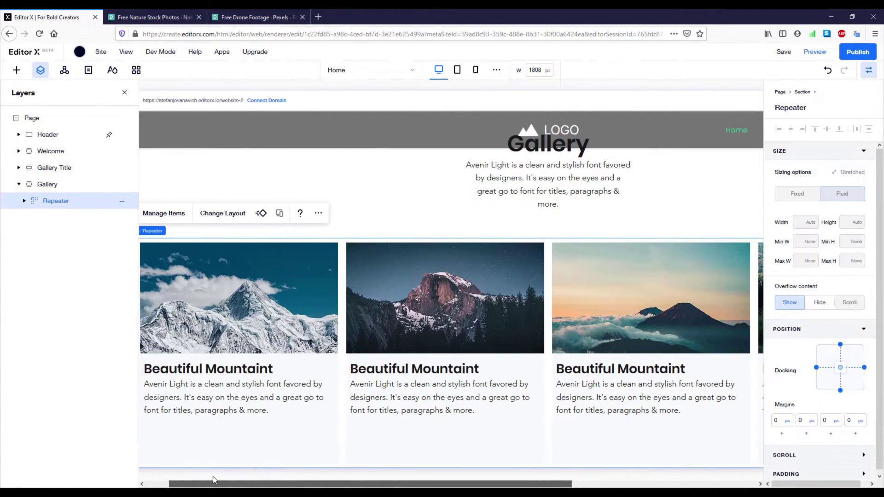
click(264, 213)
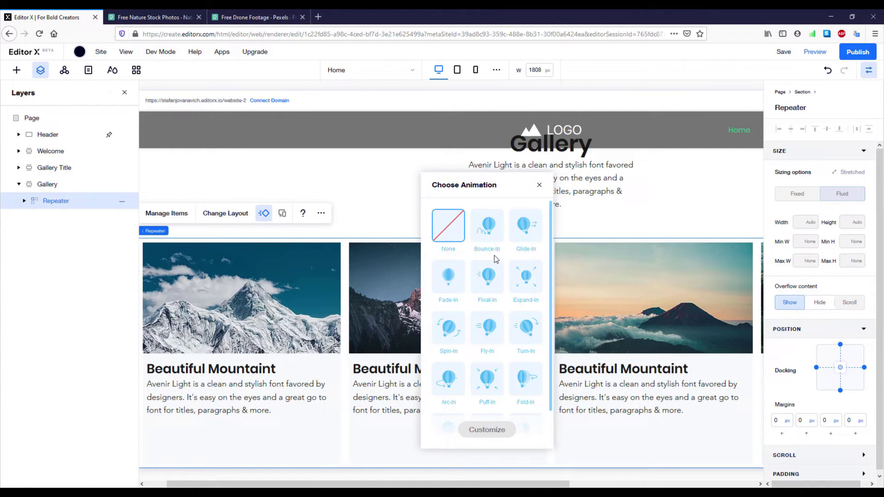
click(493, 282)
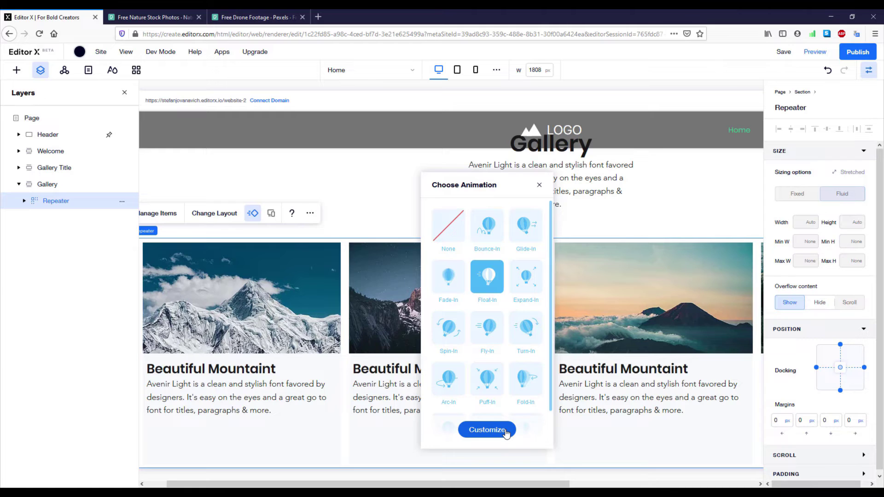
click(539, 186)
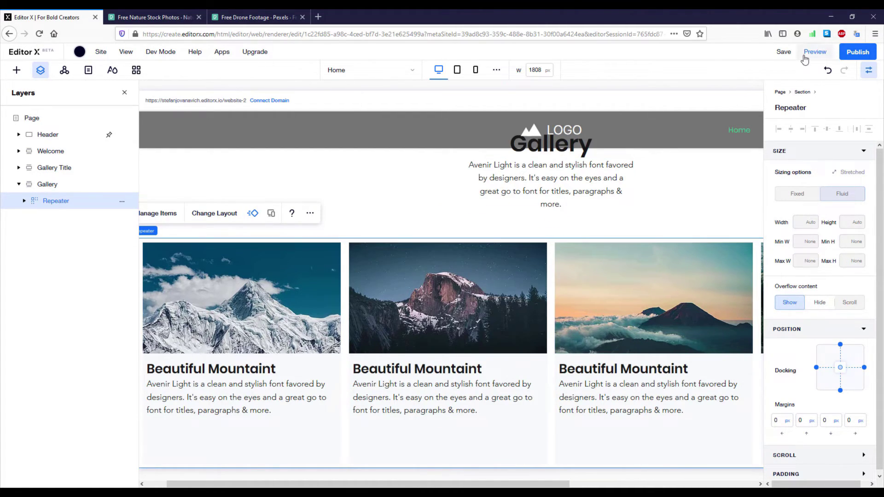
key(ctrl+s)
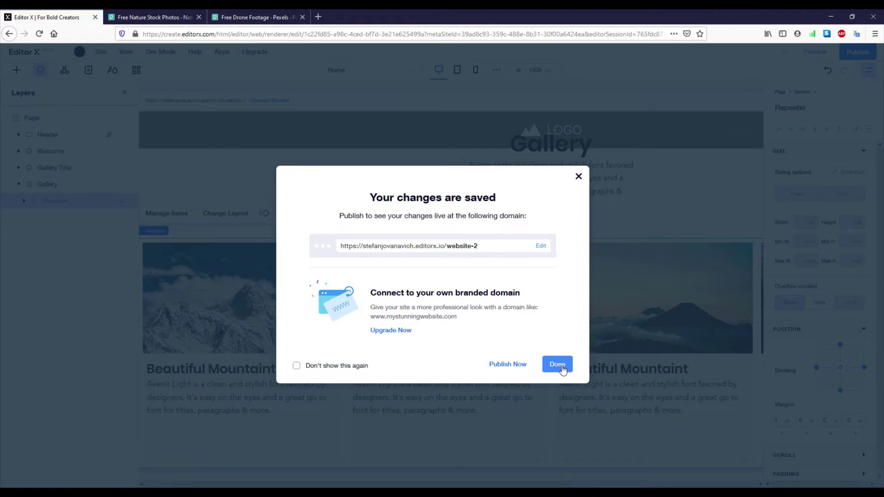
click(686, 226)
Step: Preview the page at Laptop size from the hero down and examine the animations of the Gallery title and photo cards
scroll(669, 198, up, 5)
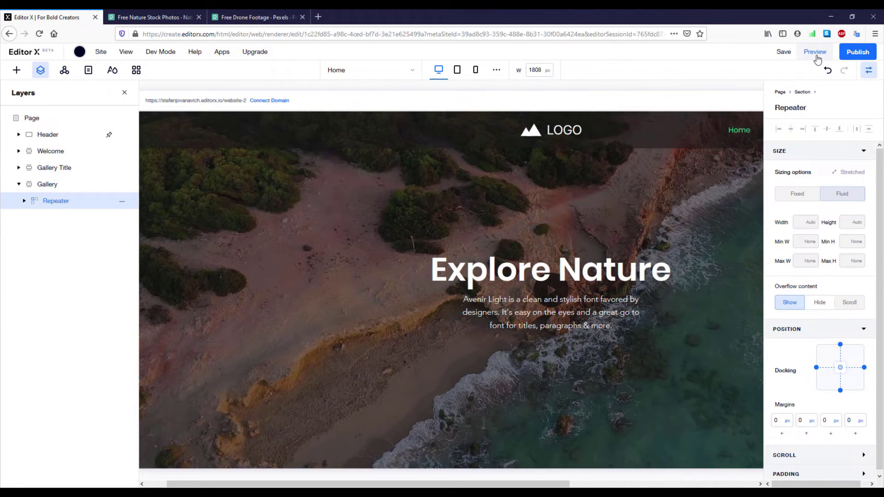
click(811, 54)
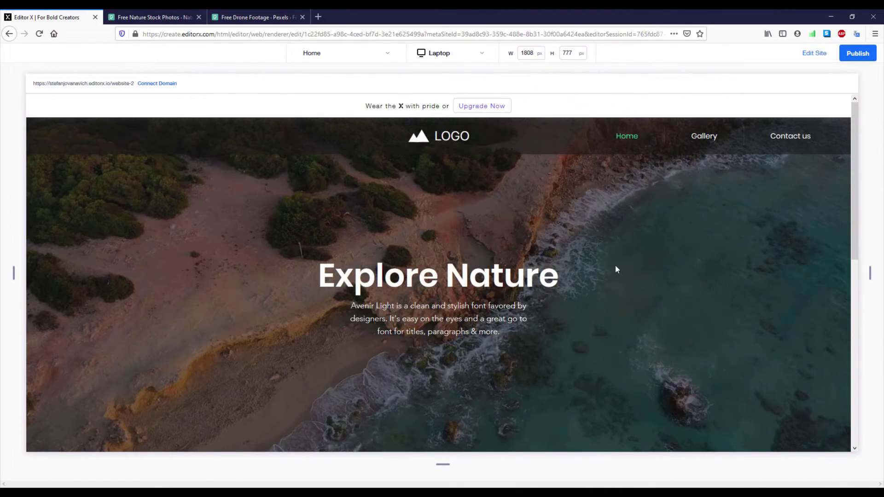
scroll(608, 263, down, 3)
scroll(606, 261, down, 5)
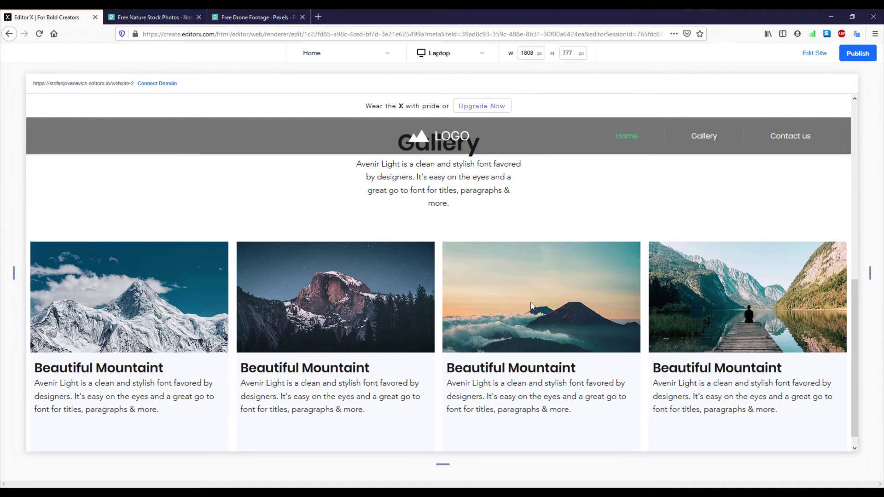
scroll(502, 295, up, 1)
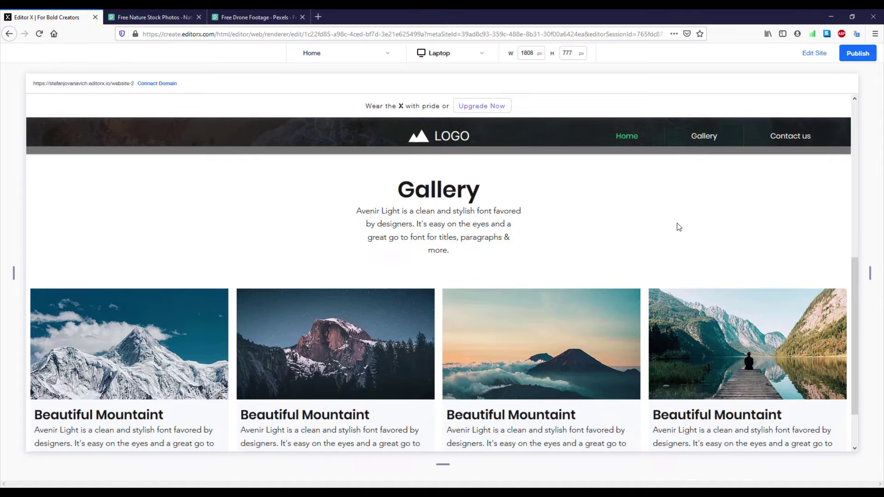
scroll(679, 226, up, 4)
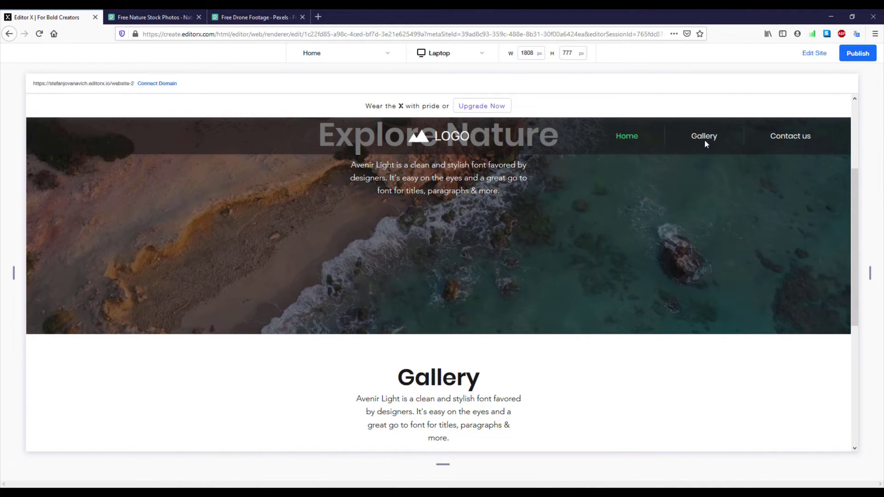
scroll(505, 292, down, 5)
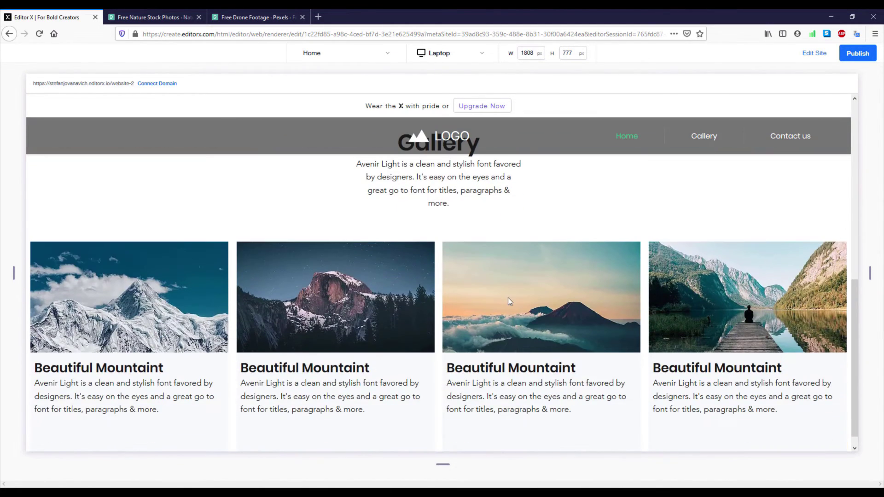
scroll(541, 282, up, 1)
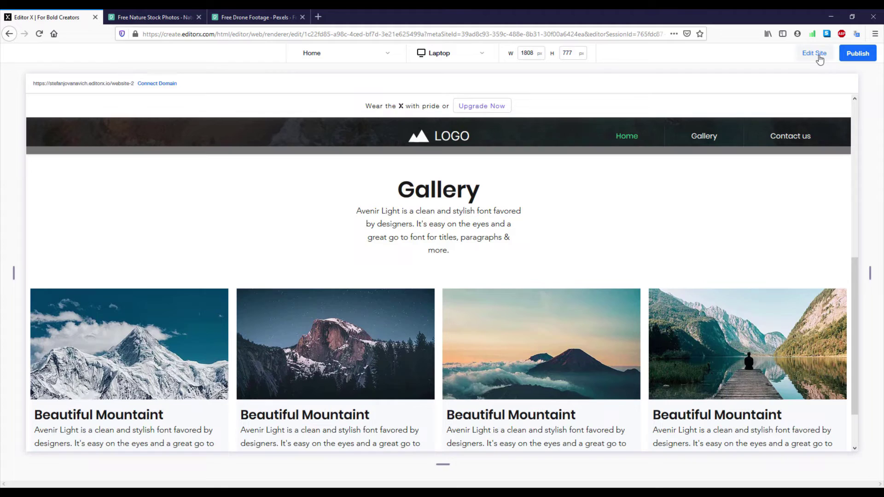
click(815, 53)
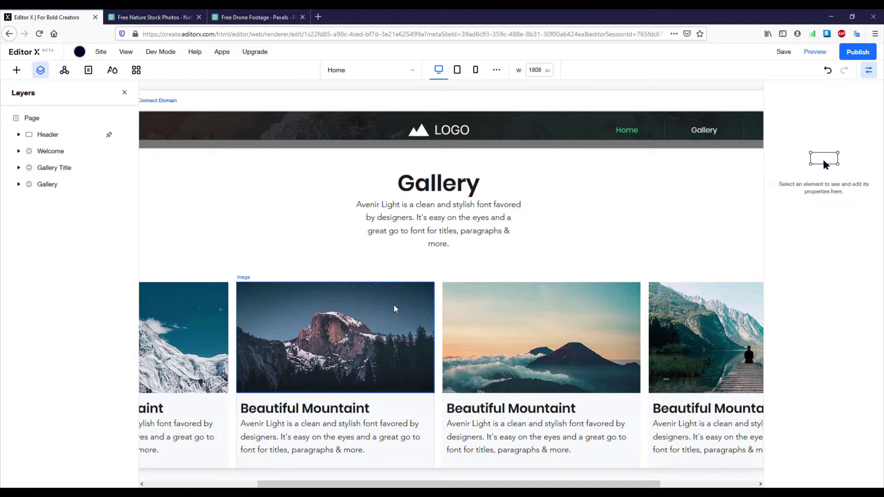
Step: Add an anchor named "Gallery" to the title stack in the Gallery Title section
click(19, 168)
click(46, 185)
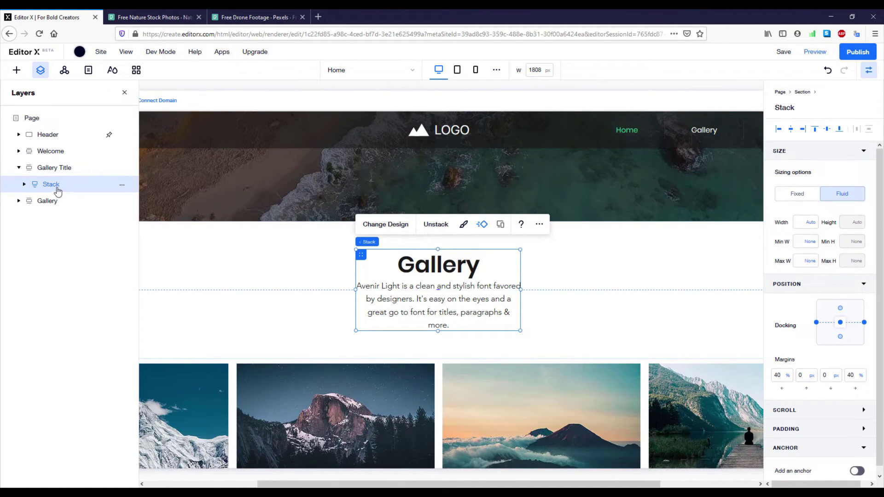
scroll(838, 409, down, 1)
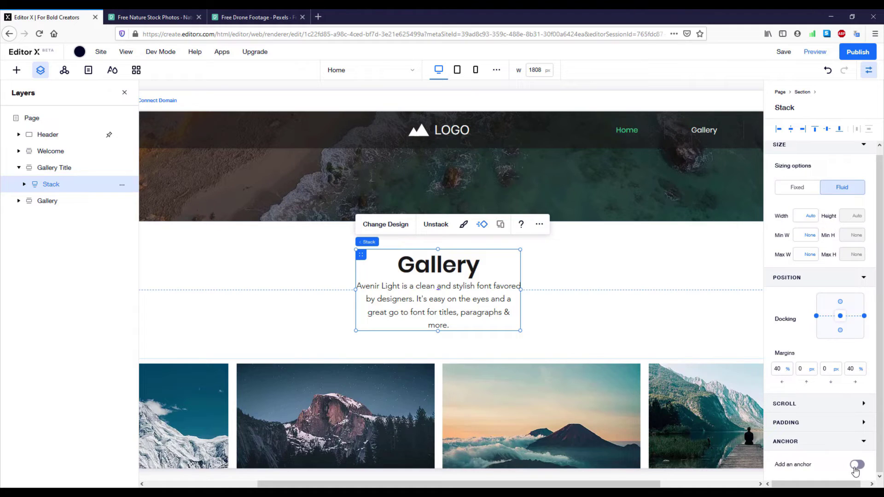
click(864, 445)
click(864, 449)
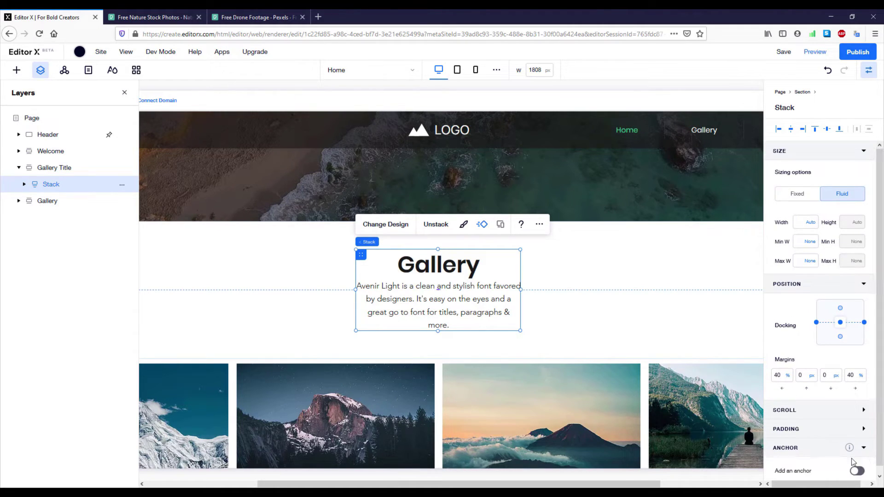
scroll(853, 465, down, 2)
scroll(831, 463, down, 2)
click(809, 462)
text(Gallery)
key(Return)
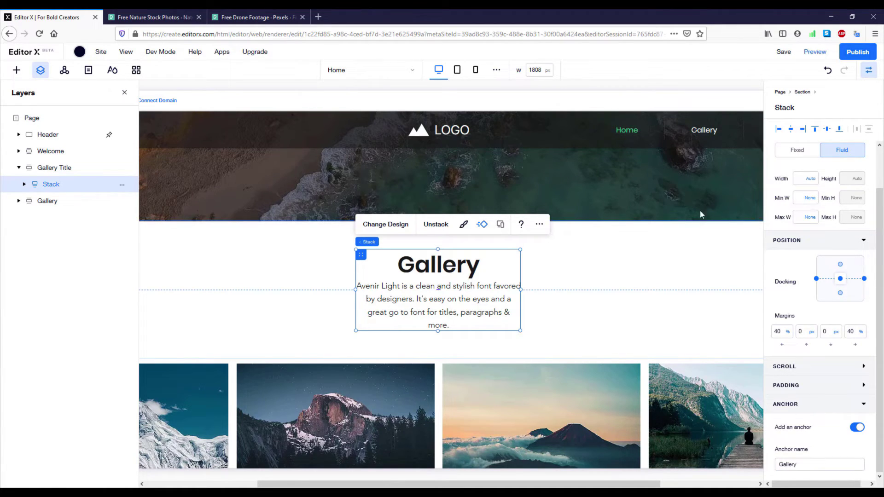
Step: Delete the existing Gallery item from the header's site menu
drag(627, 485, 724, 484)
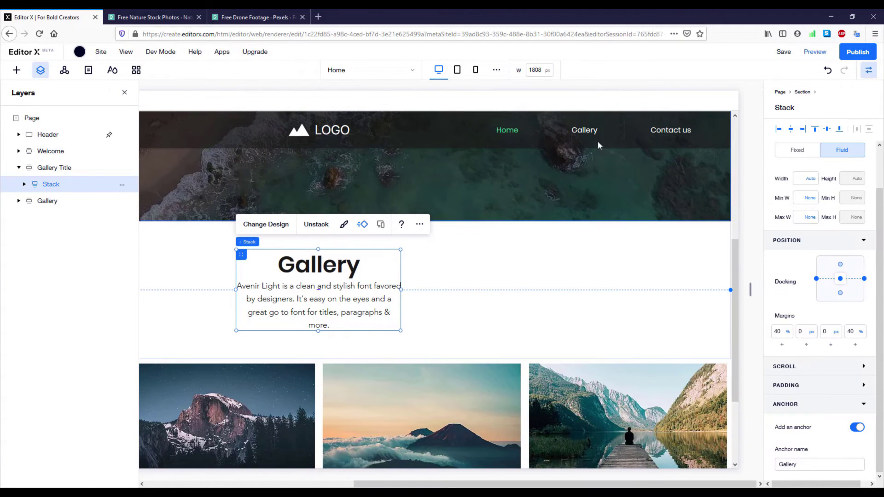
click(585, 130)
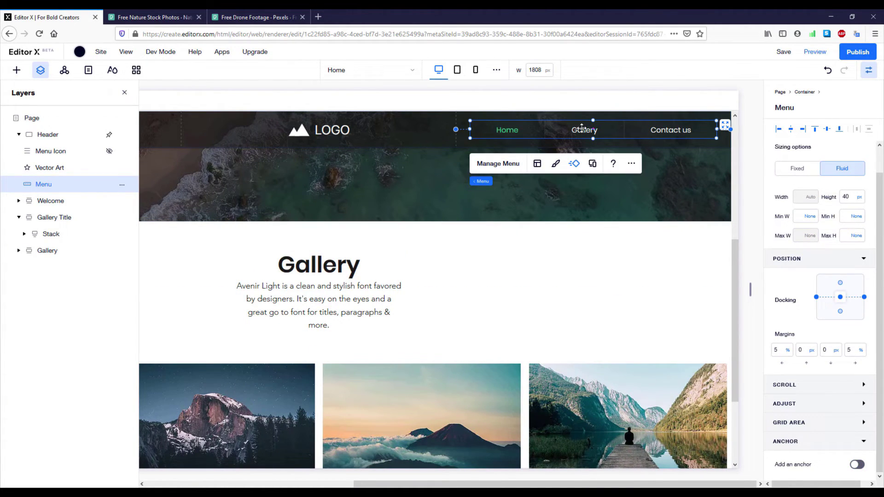
click(498, 164)
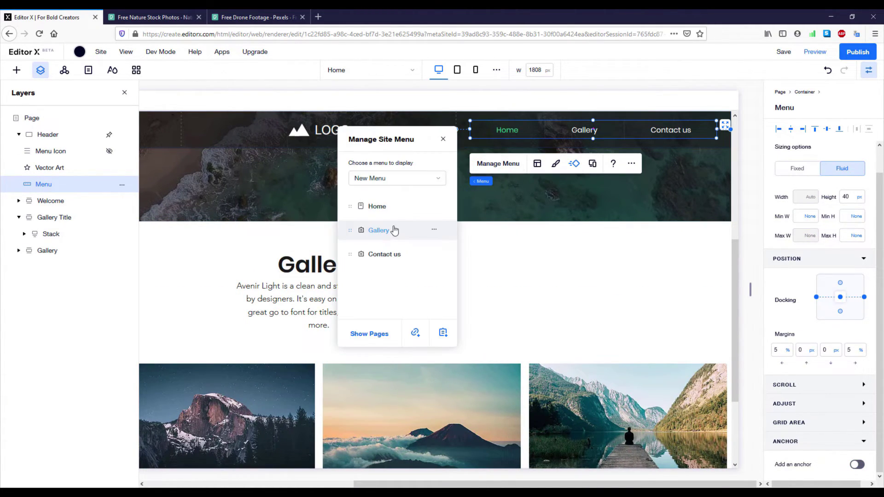
click(434, 230)
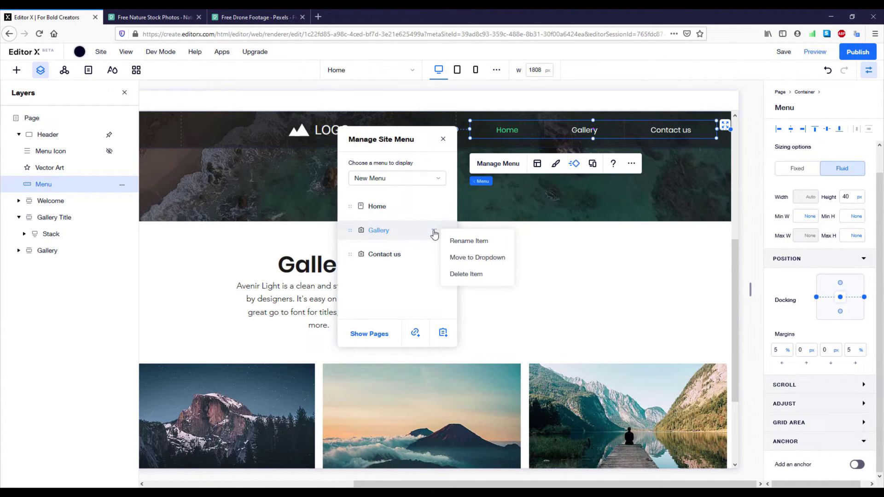
click(466, 275)
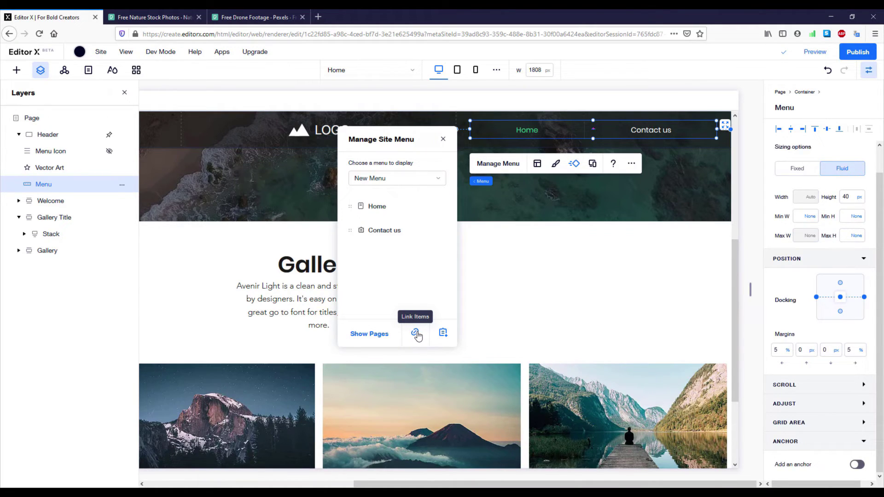
Step: Add a link item to the site menu that targets the Gallery anchor on the Home page
click(416, 333)
click(340, 248)
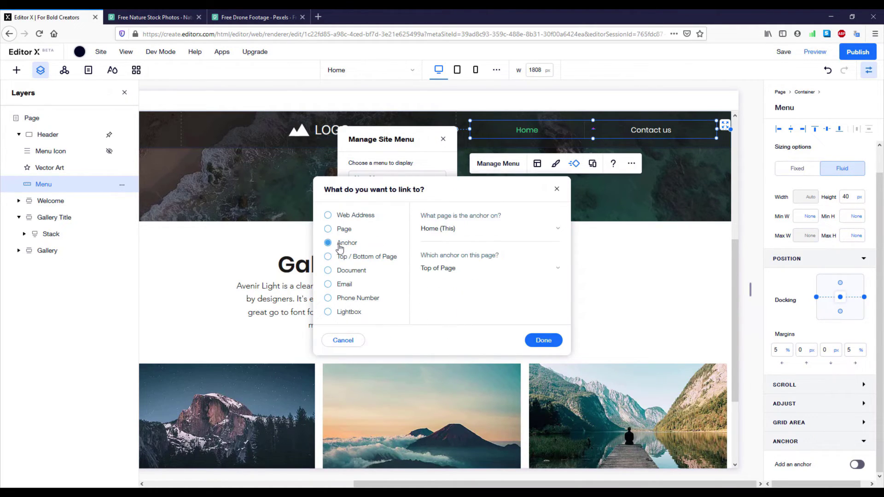
click(555, 271)
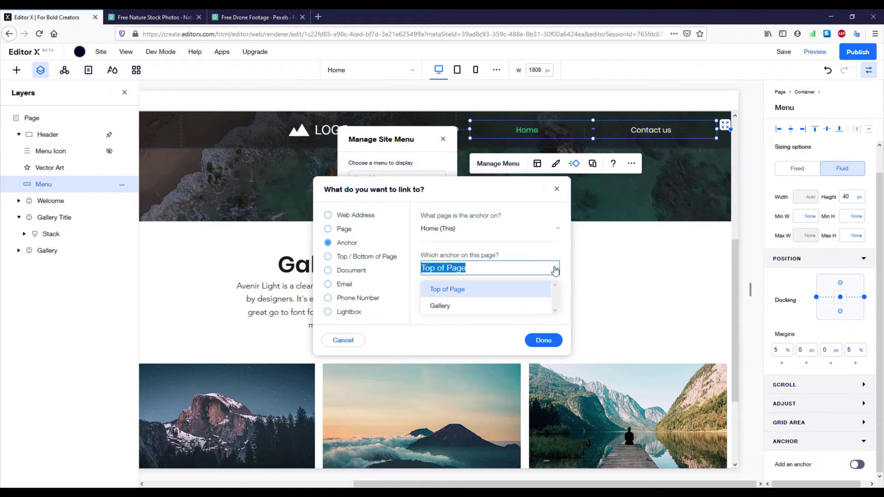
click(461, 306)
click(542, 340)
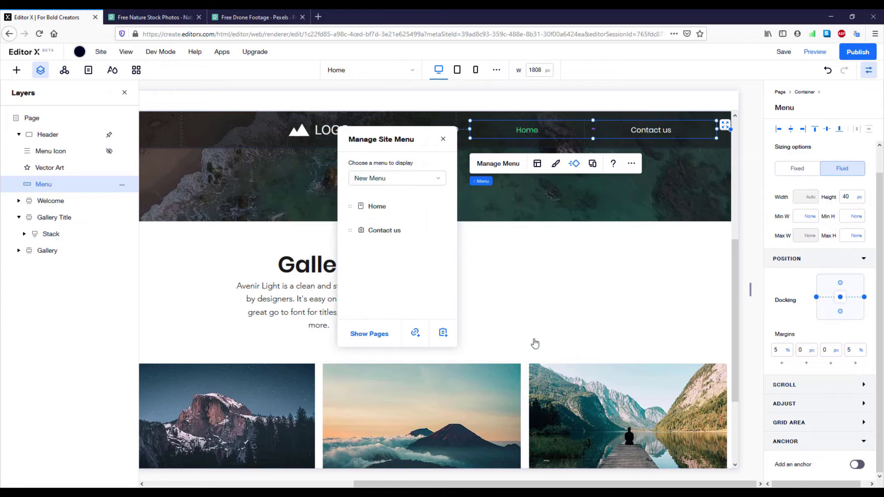
Step: Name the new menu link "Gallery" and move it between Home and Contact us
click(398, 257)
key(ctrl+a)
text(Gallery)
key(Return)
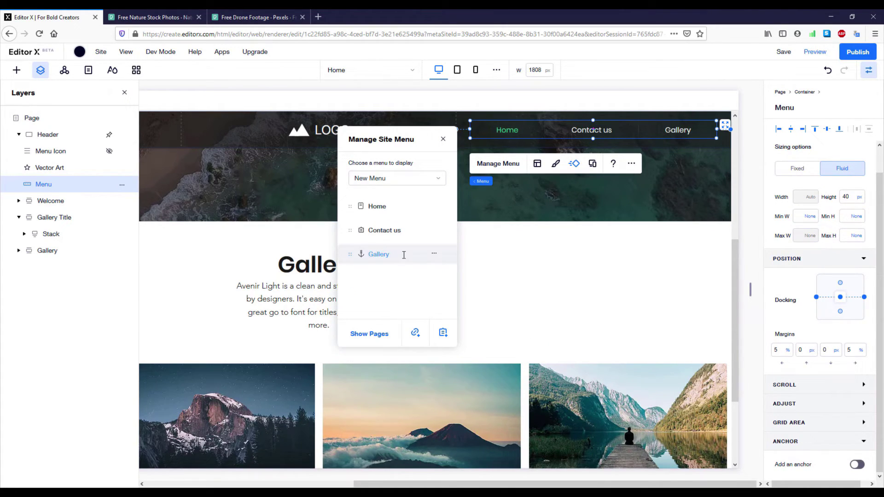
drag(349, 254, 356, 230)
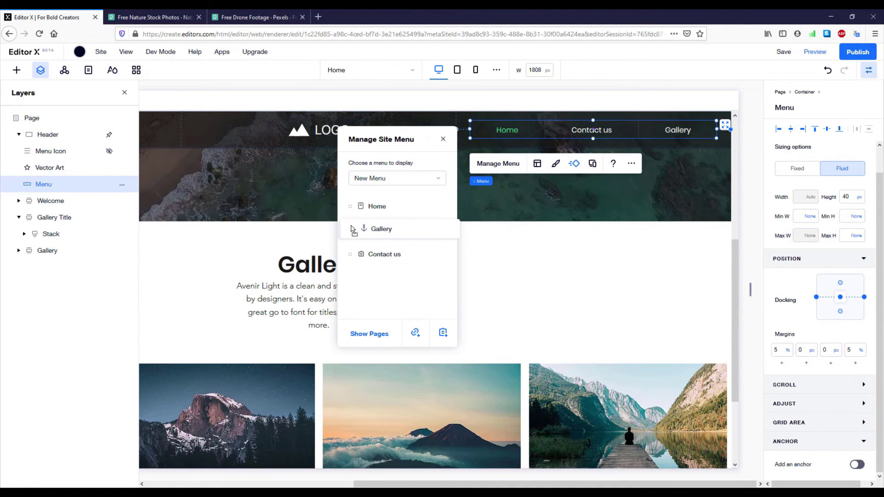
click(445, 140)
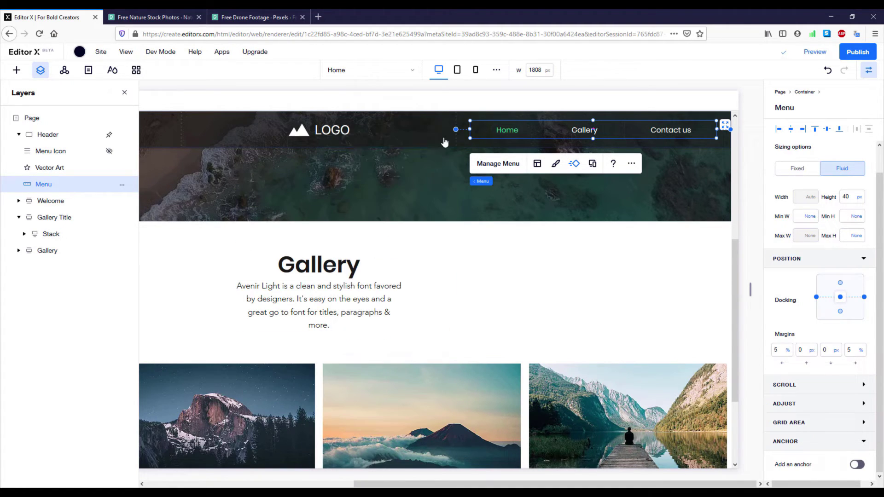
Step: Preview the page at Laptop size and test the header menu's Gallery and Home links
click(814, 52)
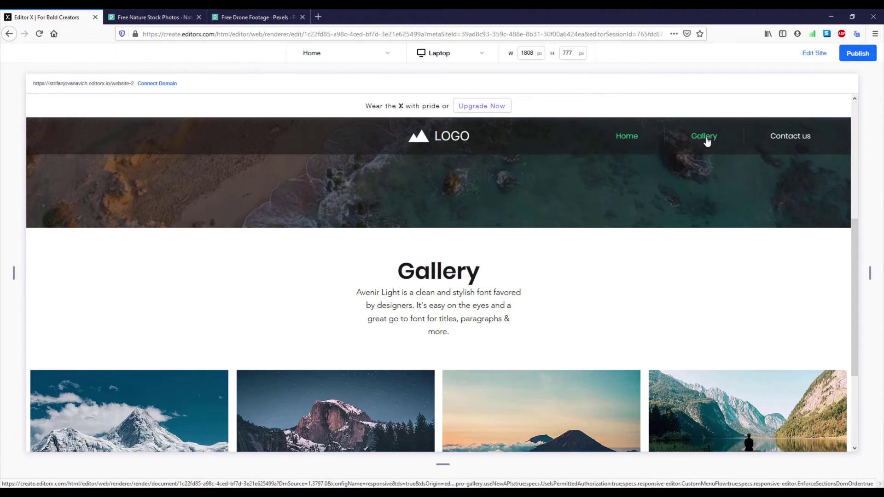
click(705, 141)
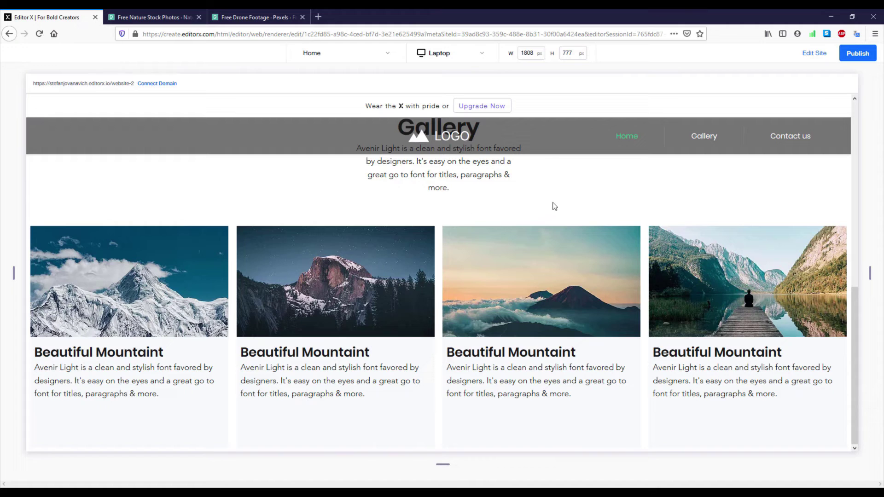
click(629, 138)
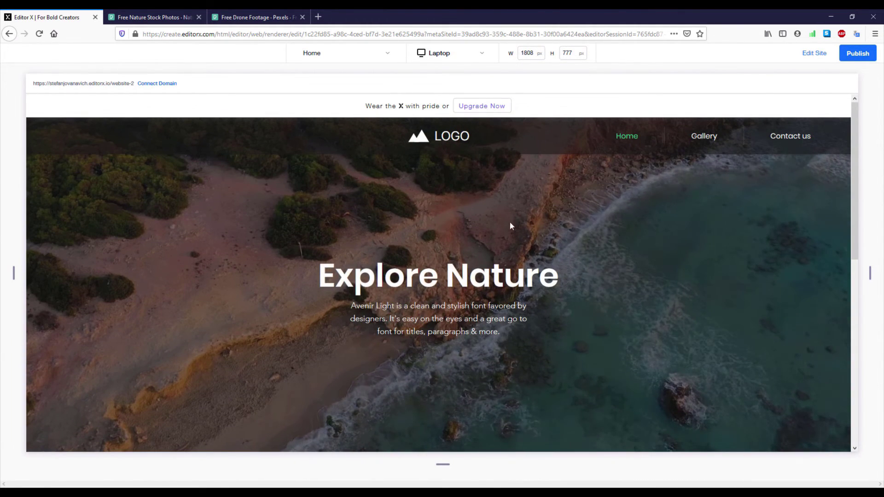
click(713, 140)
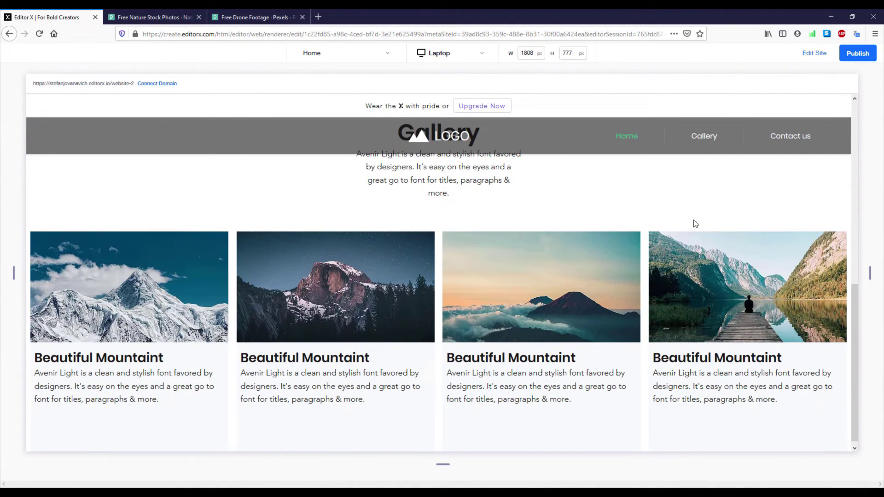
scroll(600, 201, up, 5)
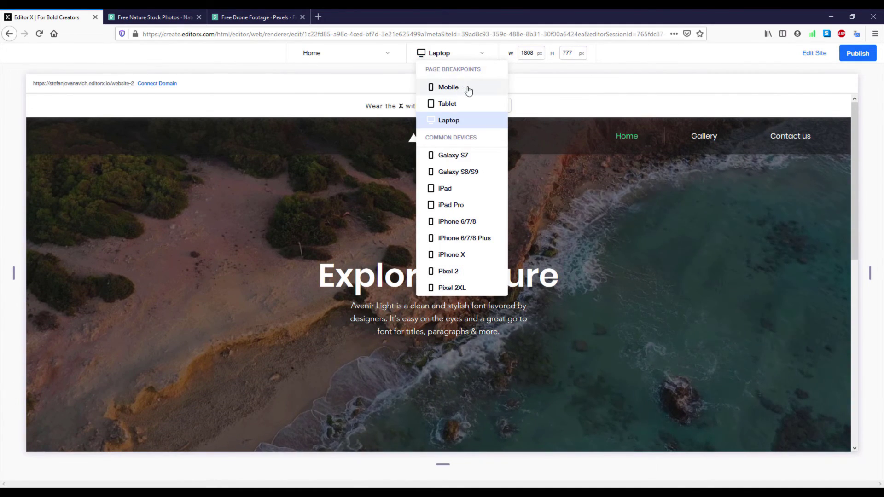
Step: Preview the page at Mobile size and check the layout of the opened hamburger menu
click(471, 92)
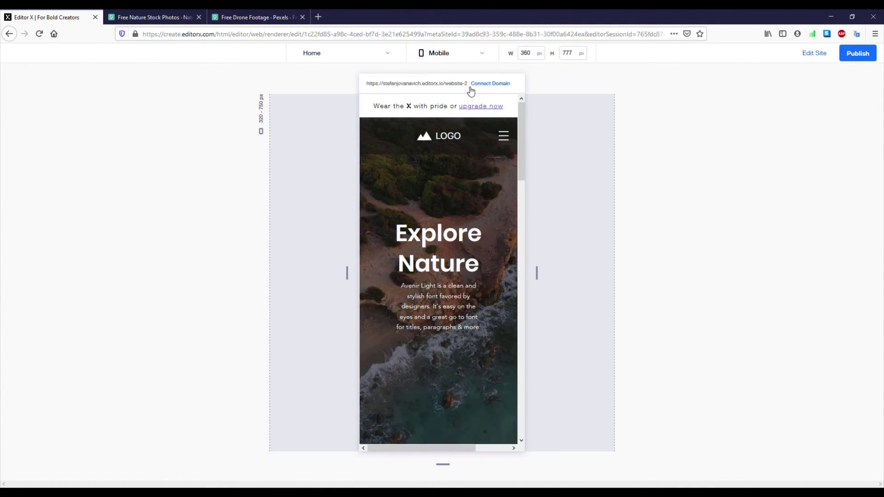
click(506, 142)
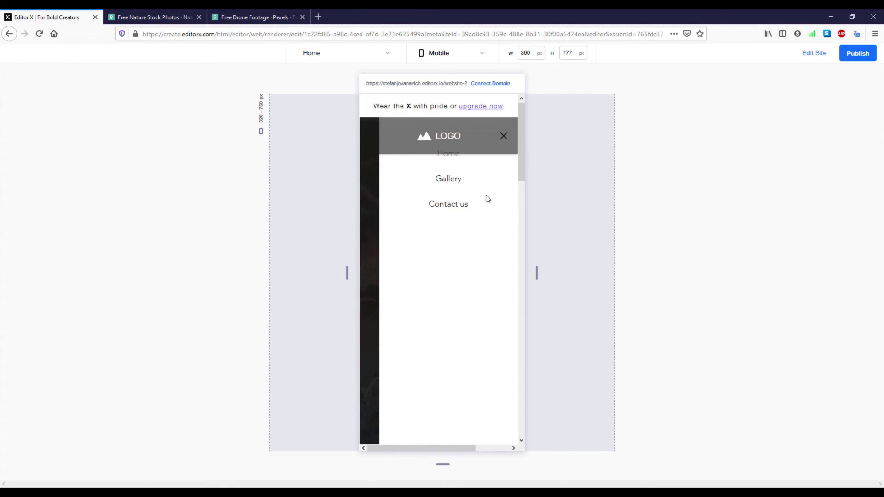
click(814, 53)
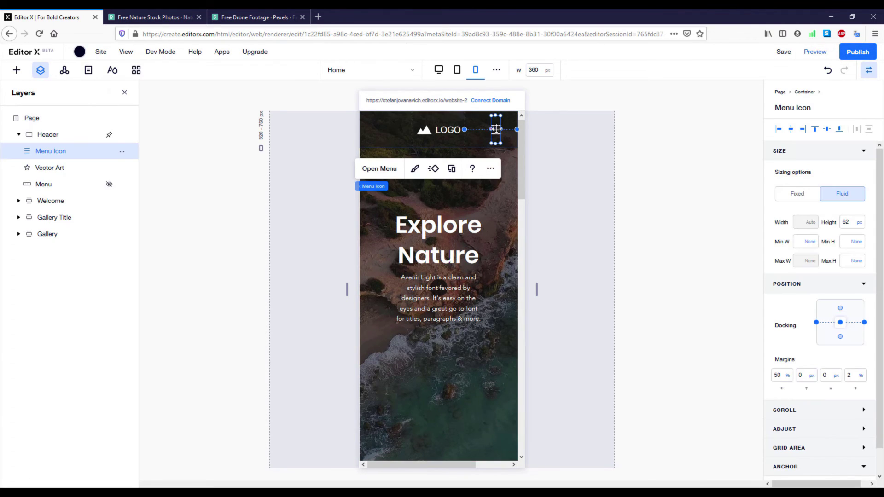
Step: Set the top margin of the vertical menu in the mobile menu container to 100 px
click(399, 170)
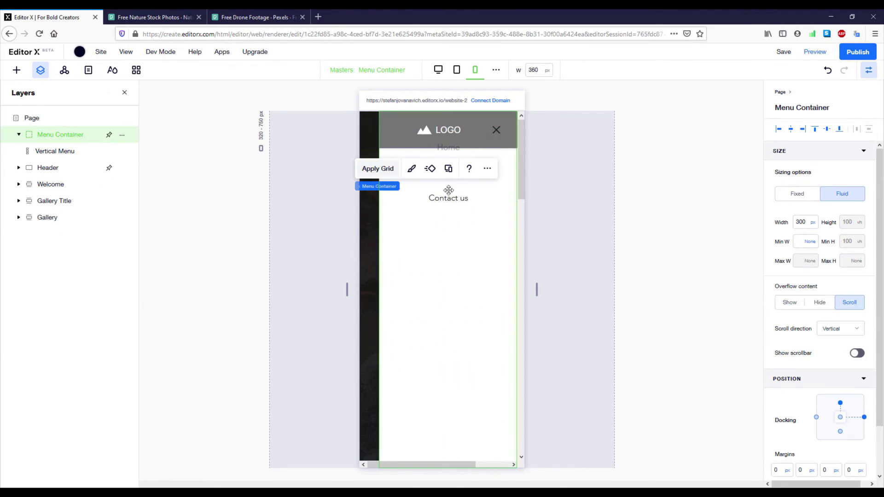
click(460, 194)
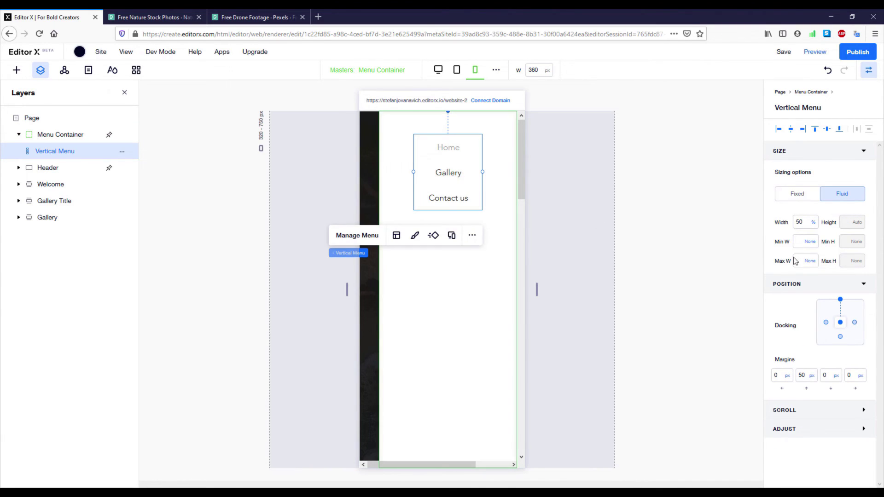
click(802, 376)
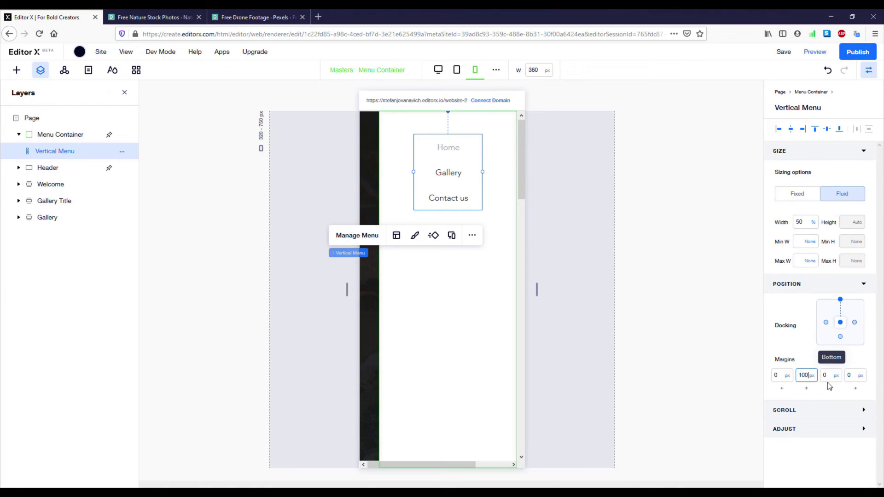
text(100)
key(Return)
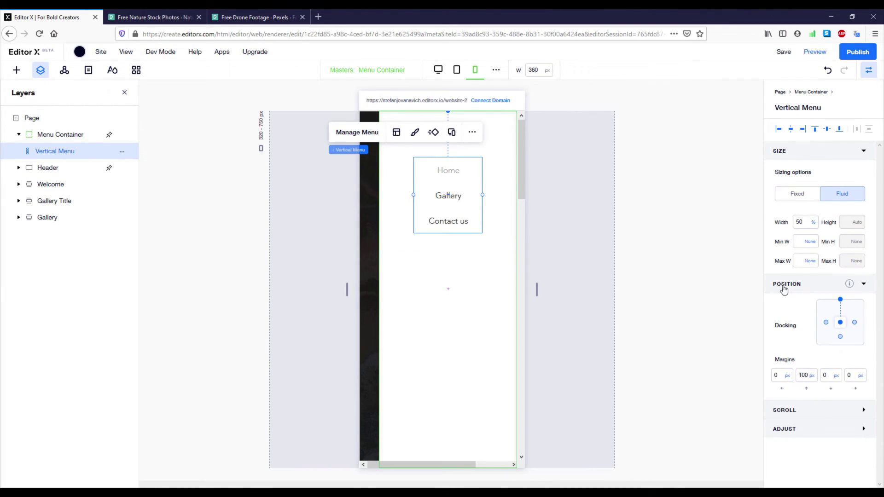
Step: Set the mobile menu icon's color in its open state to white (#FFFFFF) and save the site
click(501, 131)
click(500, 131)
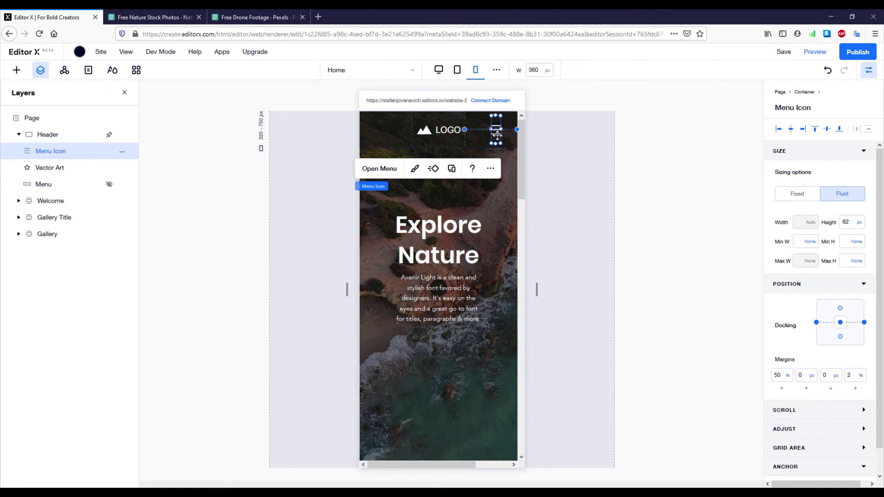
click(416, 171)
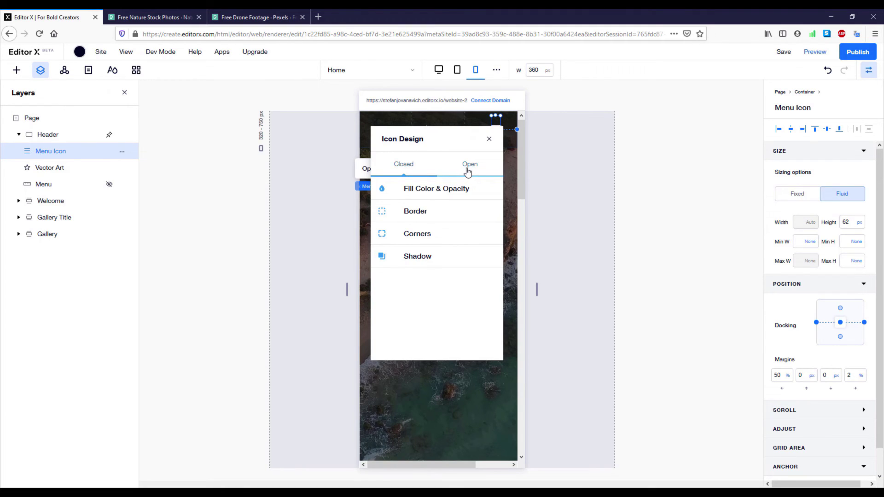
click(469, 167)
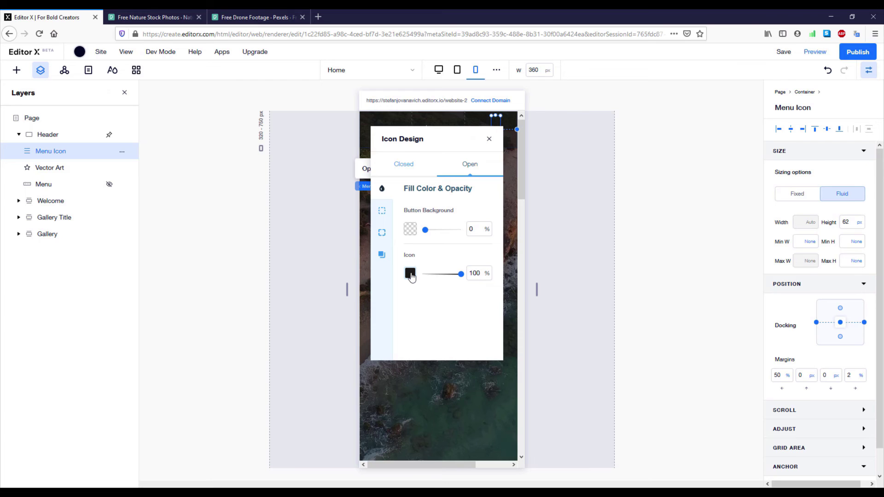
click(411, 274)
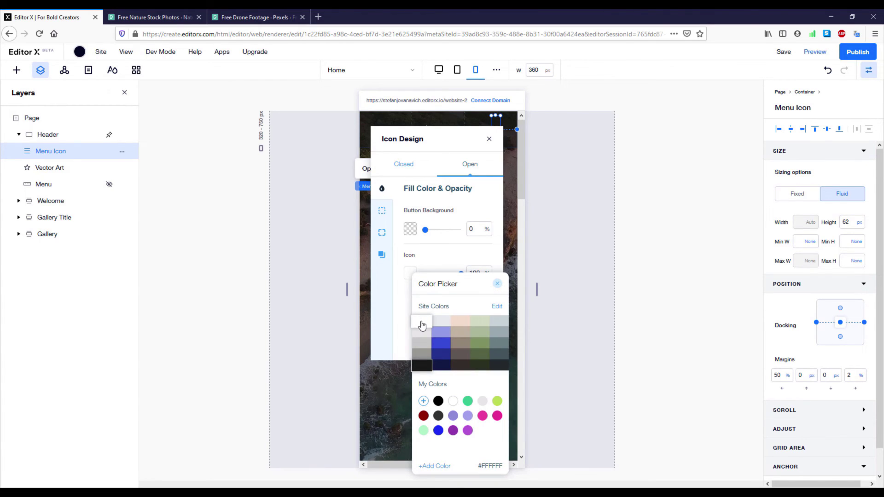
click(422, 325)
click(489, 139)
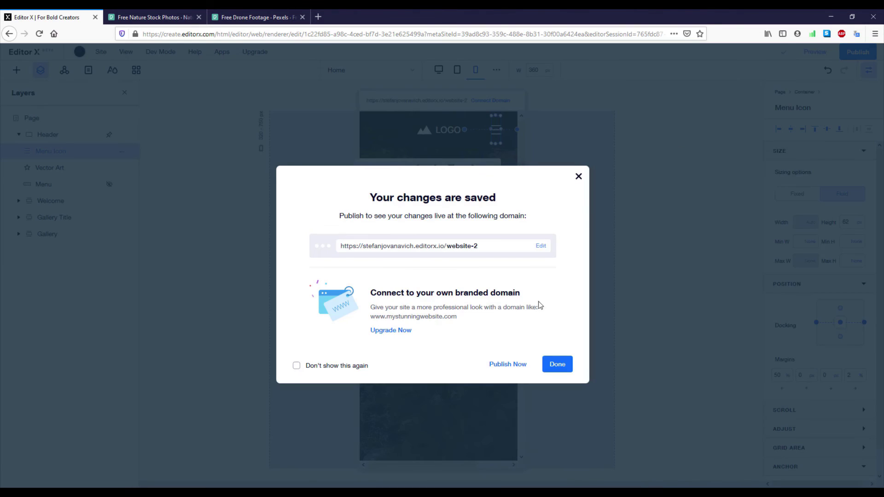
click(555, 364)
Step: Preview the page at Mobile size and test the Gallery link in the hamburger menu
click(814, 52)
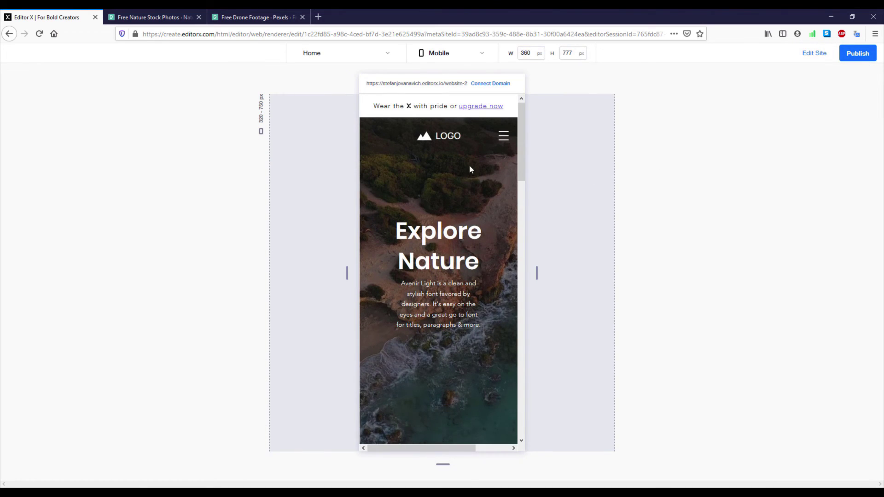
click(504, 139)
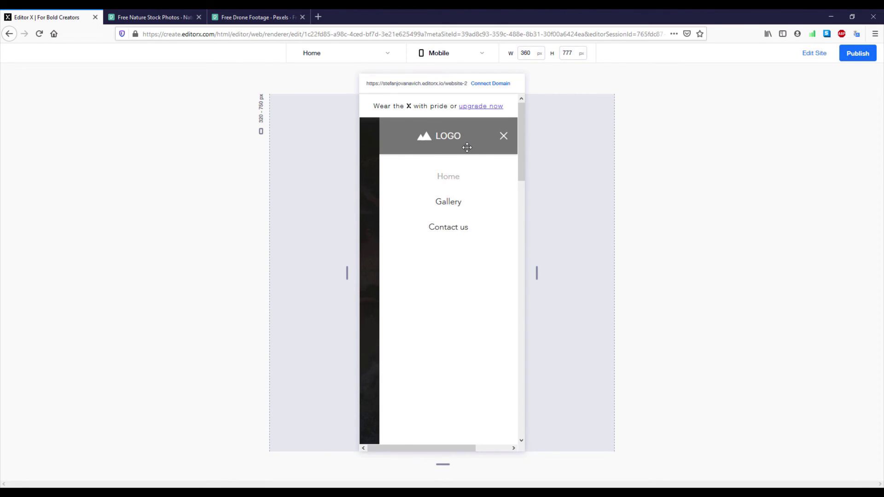
click(448, 202)
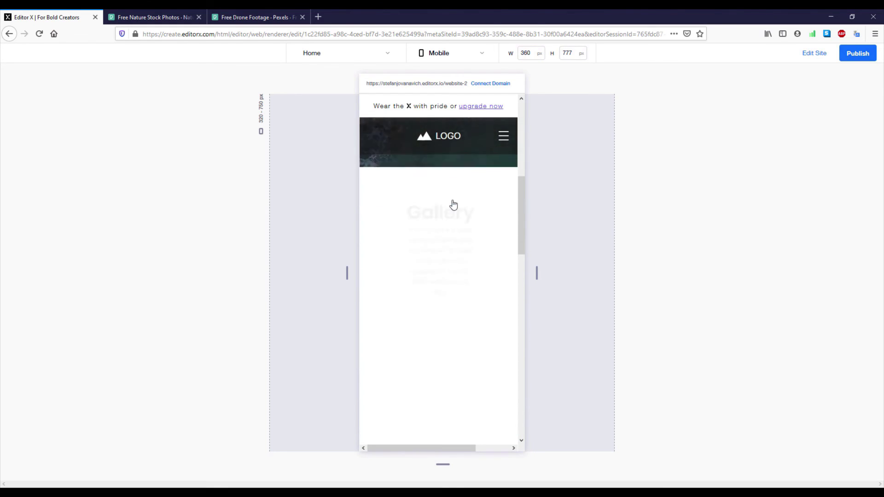
Step: Change the text color of the selected item in the mobile menu container's vertical menu
scroll(489, 200, up, 5)
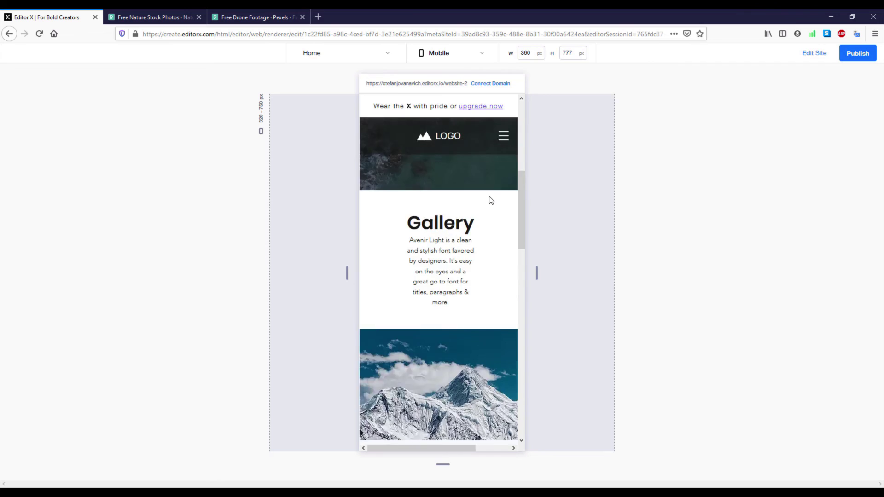
click(806, 54)
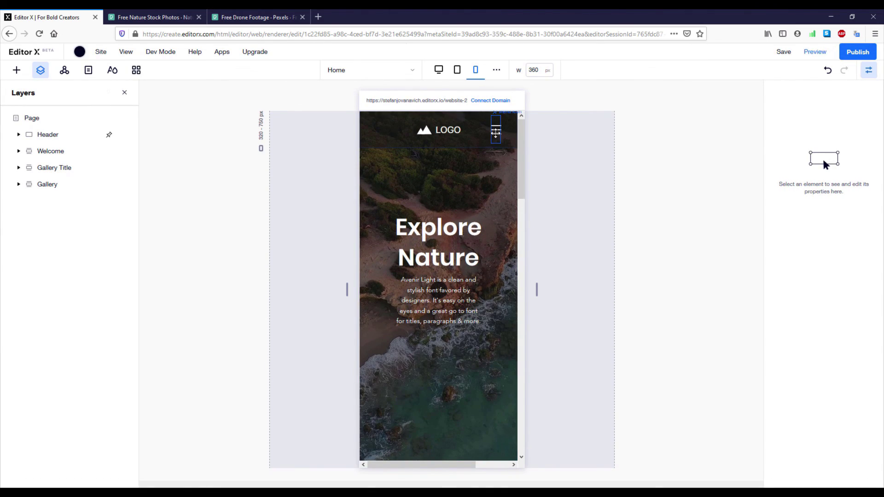
click(496, 133)
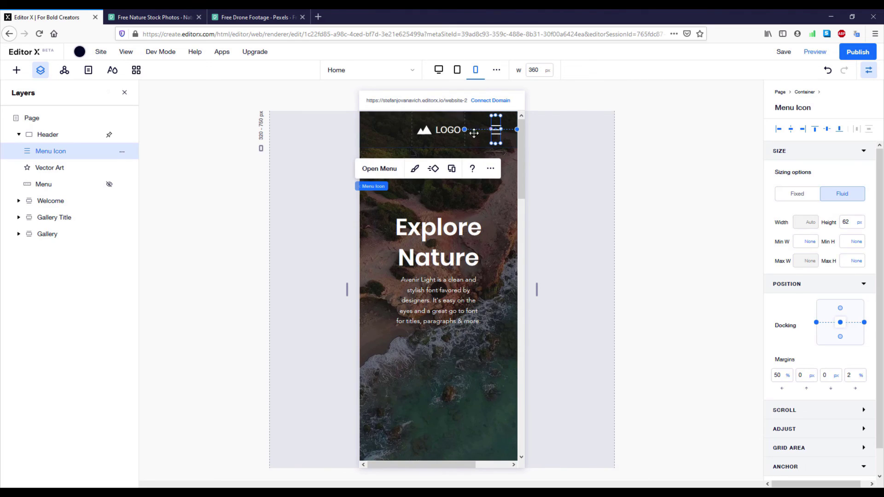
click(384, 171)
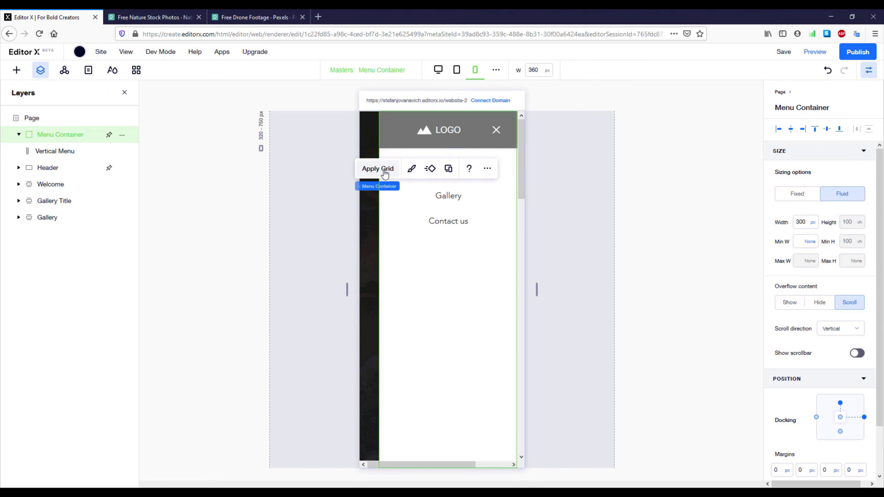
click(458, 198)
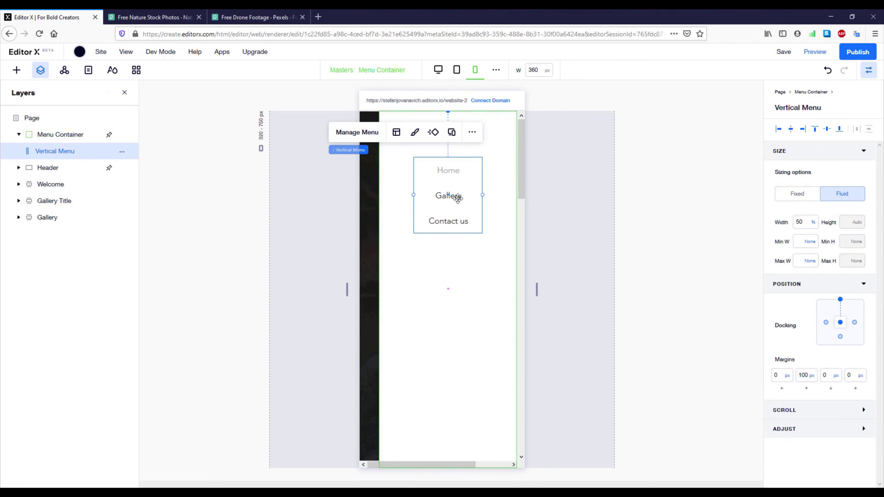
click(415, 132)
click(349, 199)
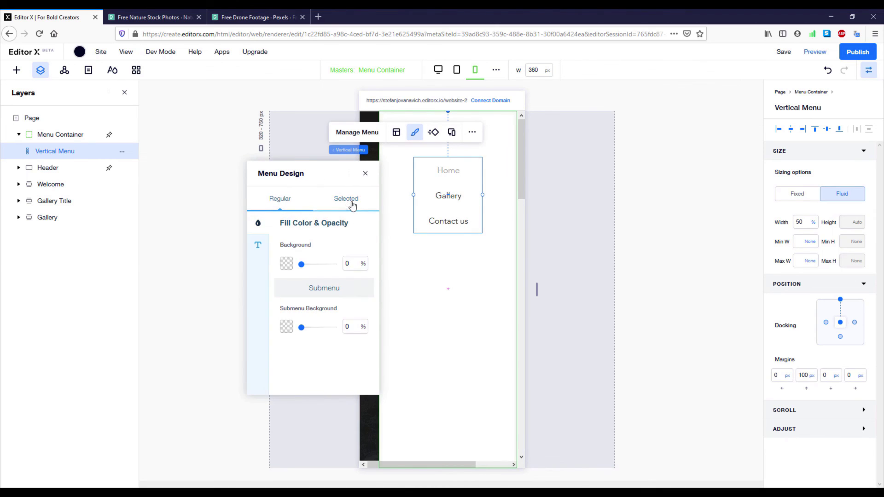
click(258, 244)
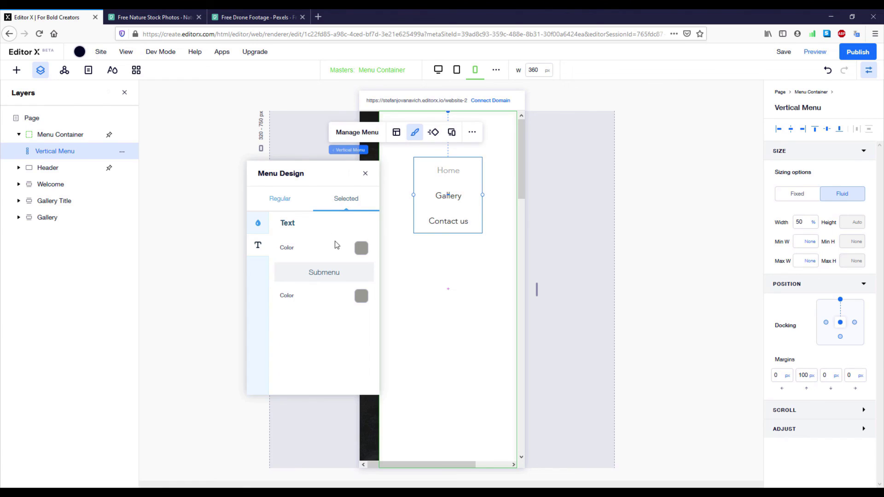
click(362, 248)
click(421, 319)
click(326, 325)
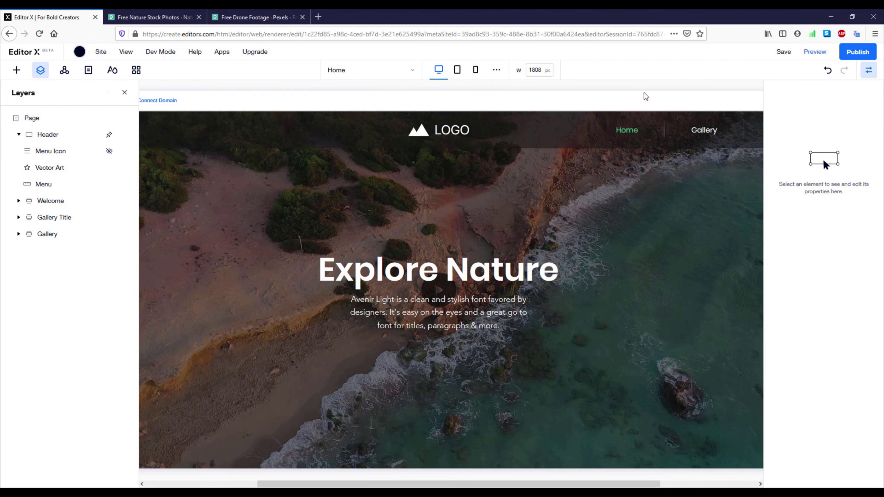
Step: Review the hero and Gallery sections of the home page in the desktop layout
scroll(537, 237, down, 5)
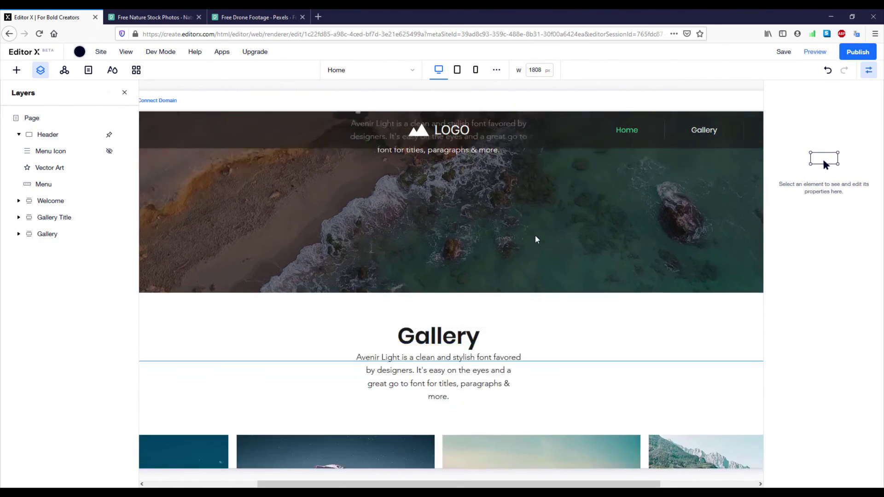
scroll(537, 239, down, 2)
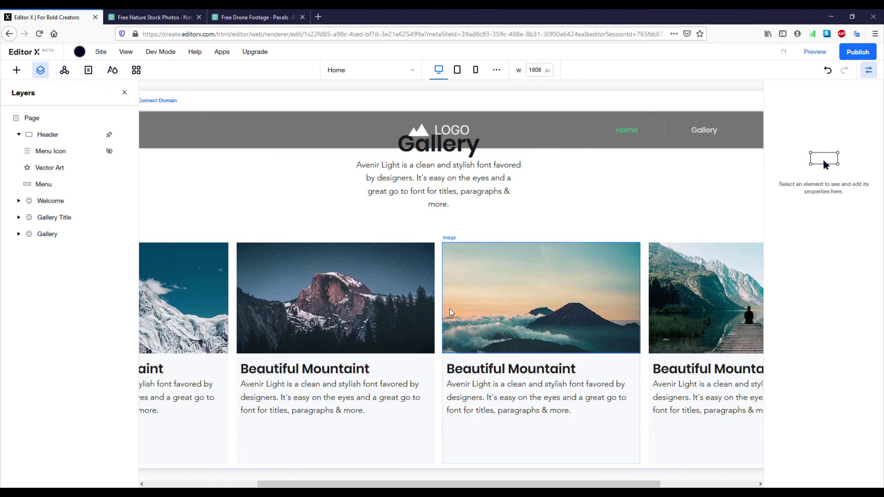